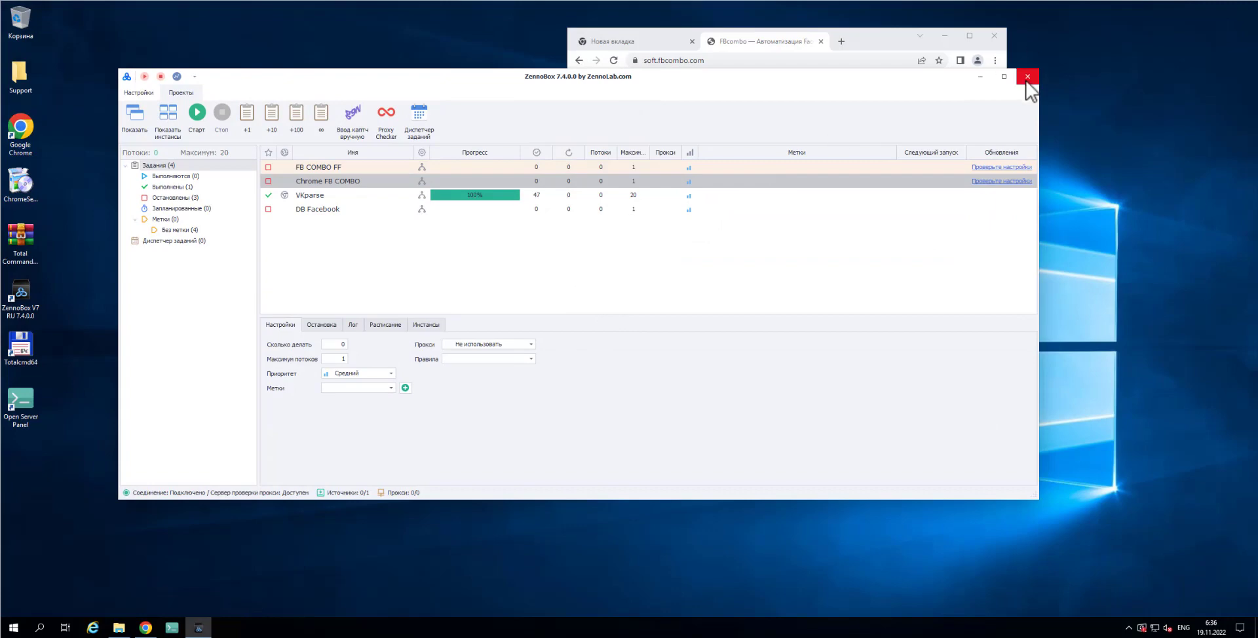
# Shut down ZennoBox and close the File Explorer window, leaving Chrome on the FBcombo page
pyautogui.click(1027, 80)
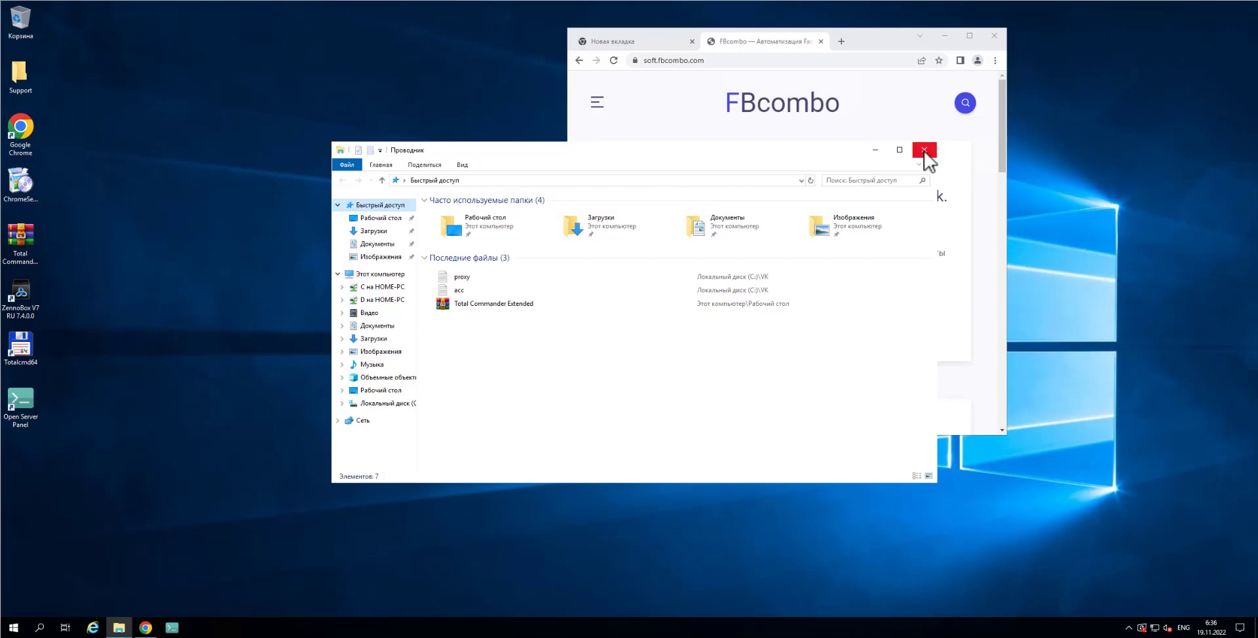
pyautogui.click(925, 151)
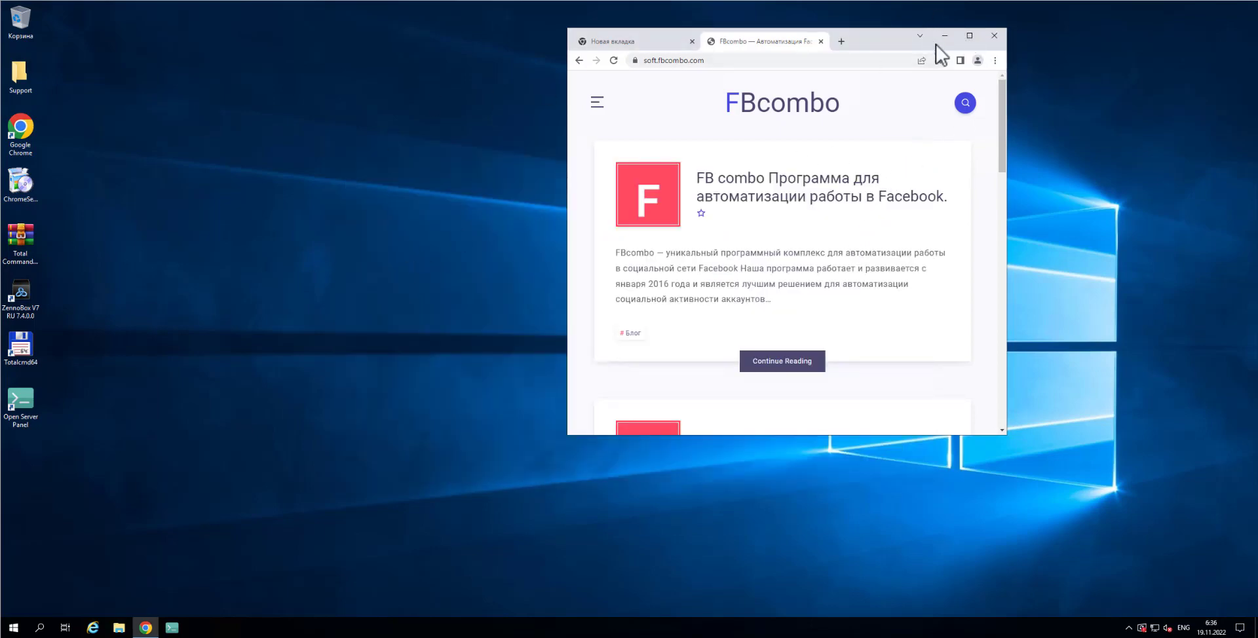
# Open the guidebook article 'Настройка WEB сервера для работы FB combo' and download the OpenServer archive
pyautogui.click(970, 36)
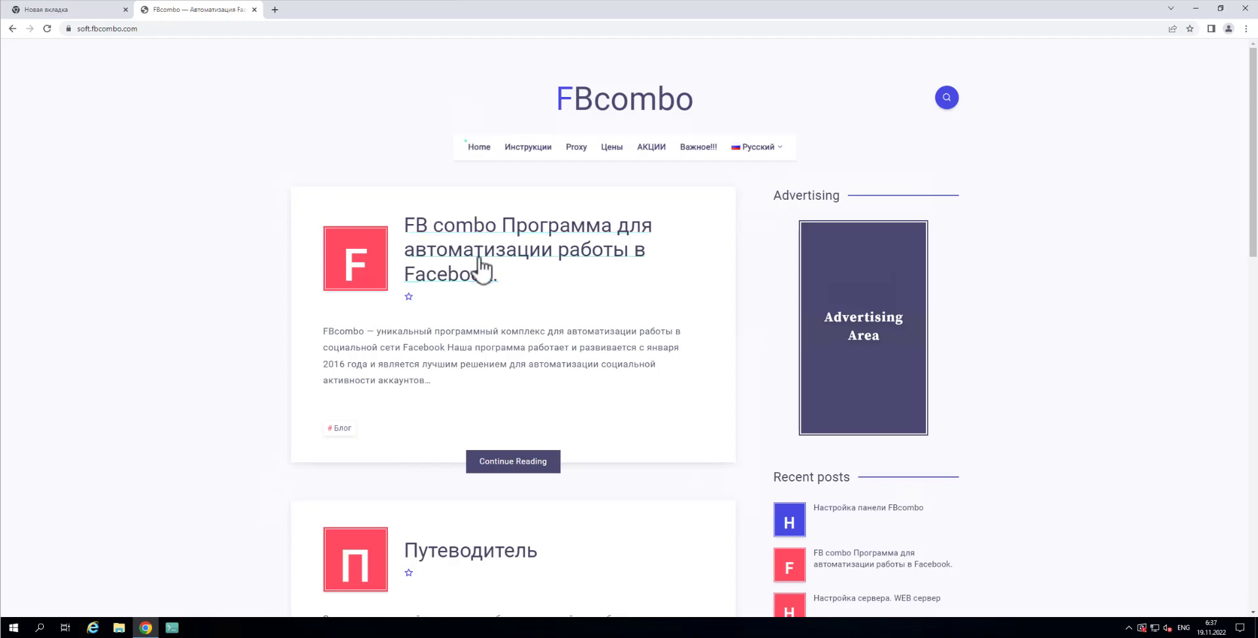
pyautogui.scroll(-4, 483, 271)
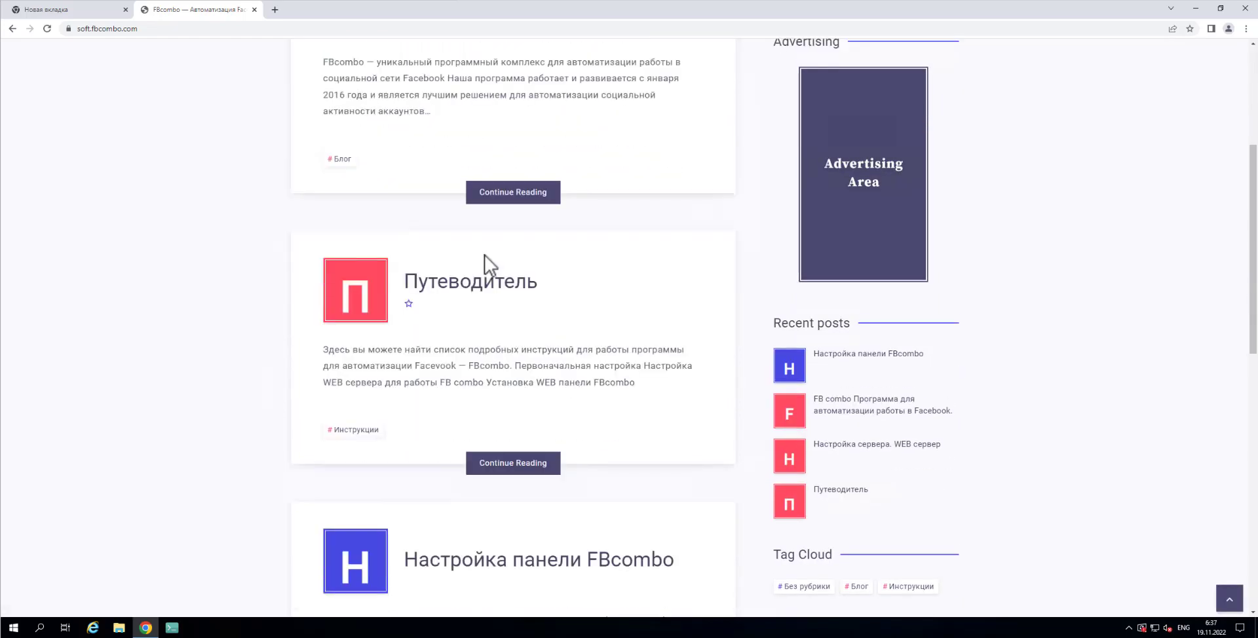
pyautogui.click(489, 293)
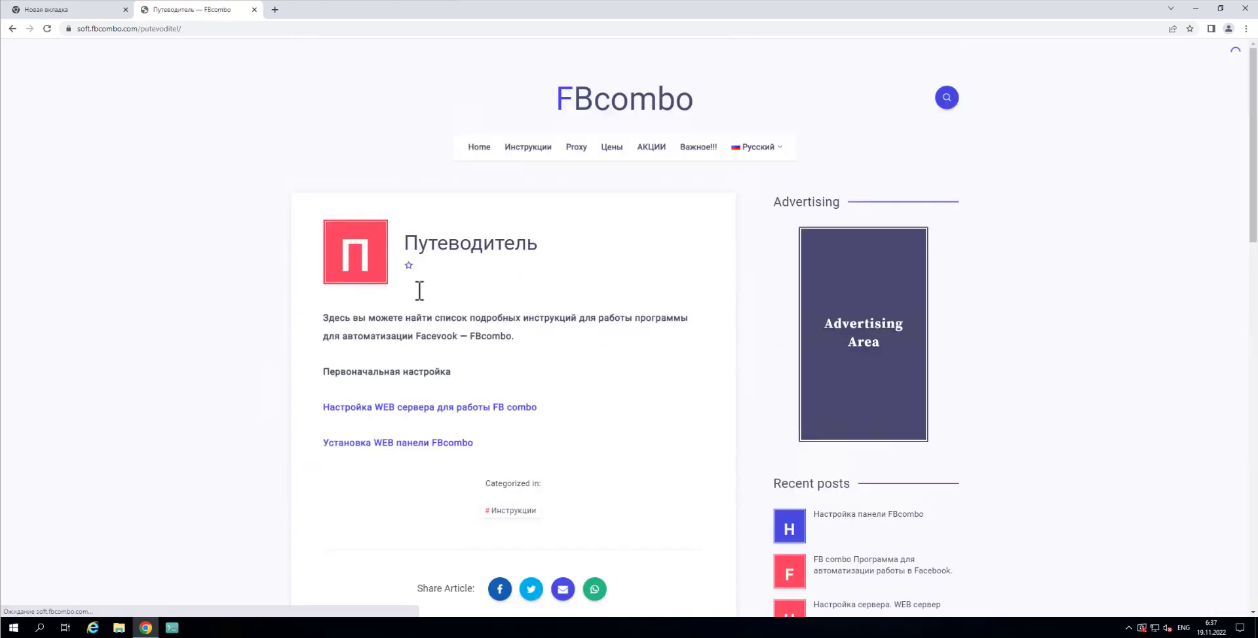
pyautogui.scroll(-2, 420, 290)
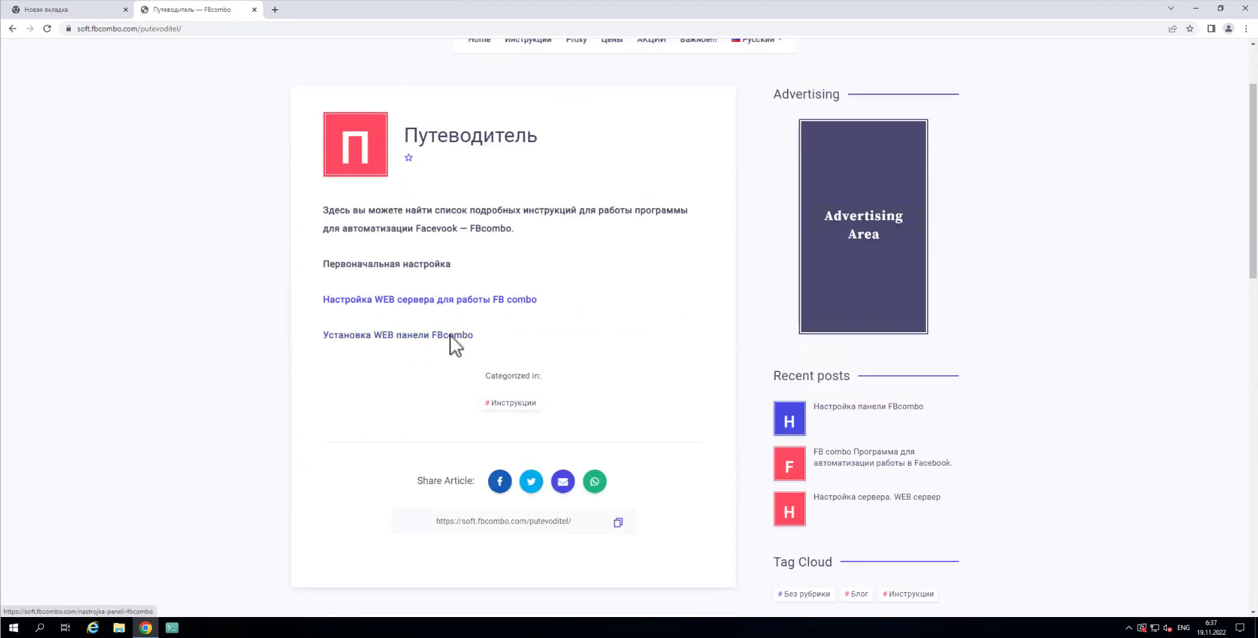
pyautogui.click(430, 302)
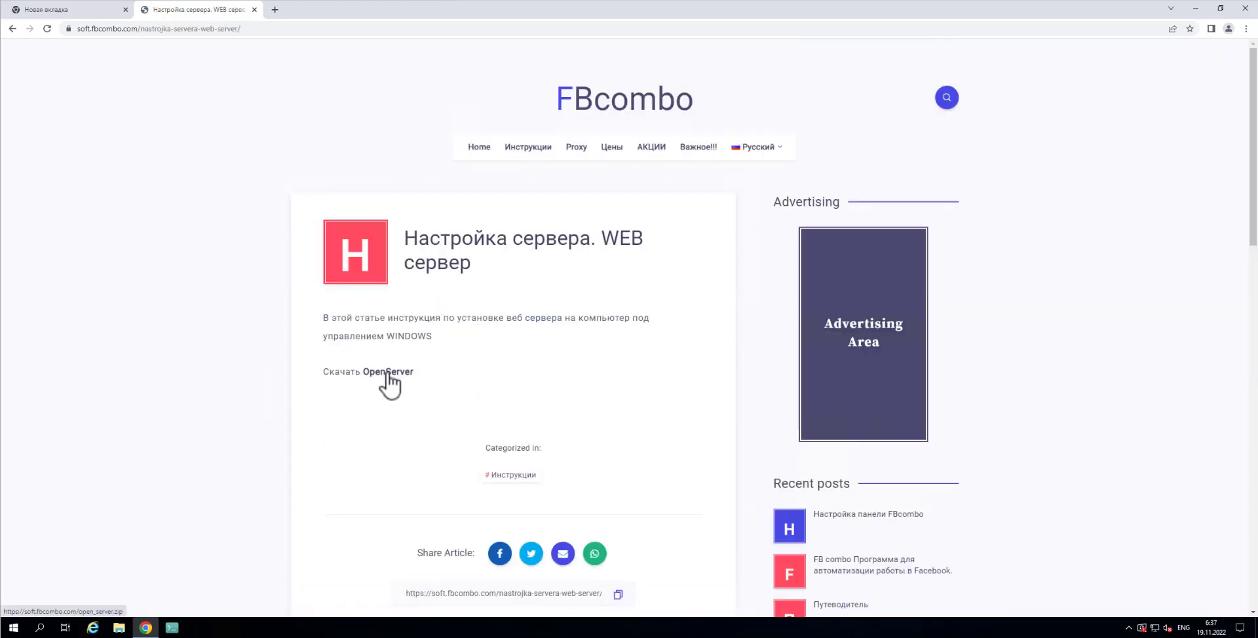
pyautogui.click(388, 371)
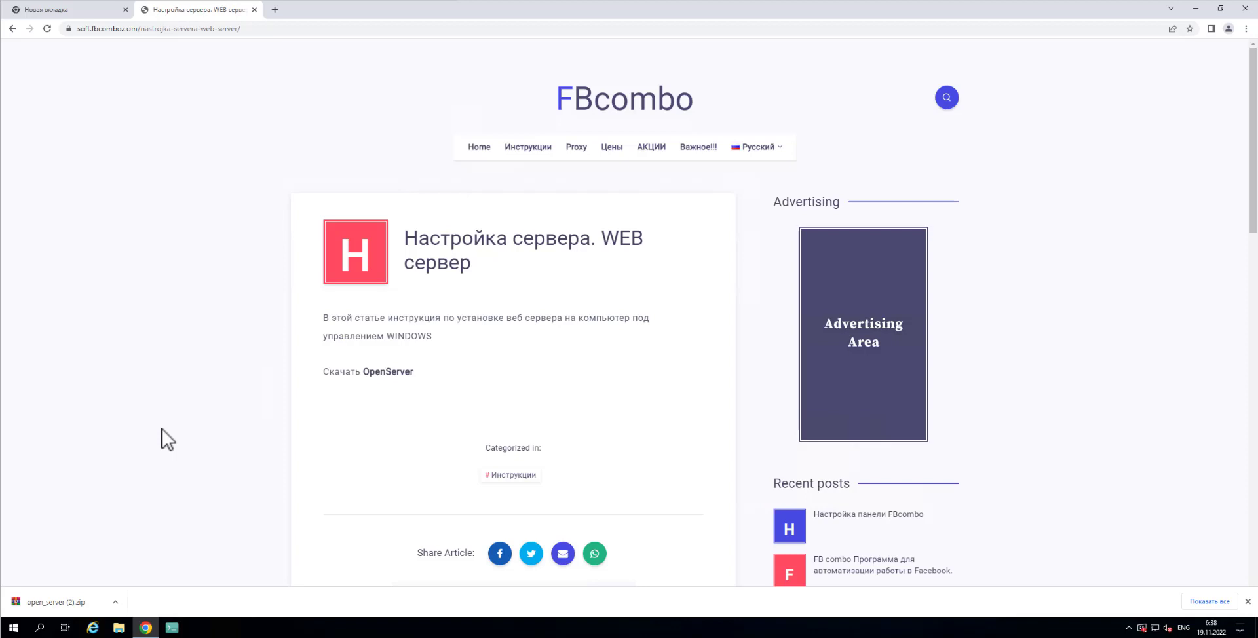
# Glance at the terminal, return to the FBcombo page, then minimize Chrome to the desktop
pyautogui.hotkey('alt', 'Tab')
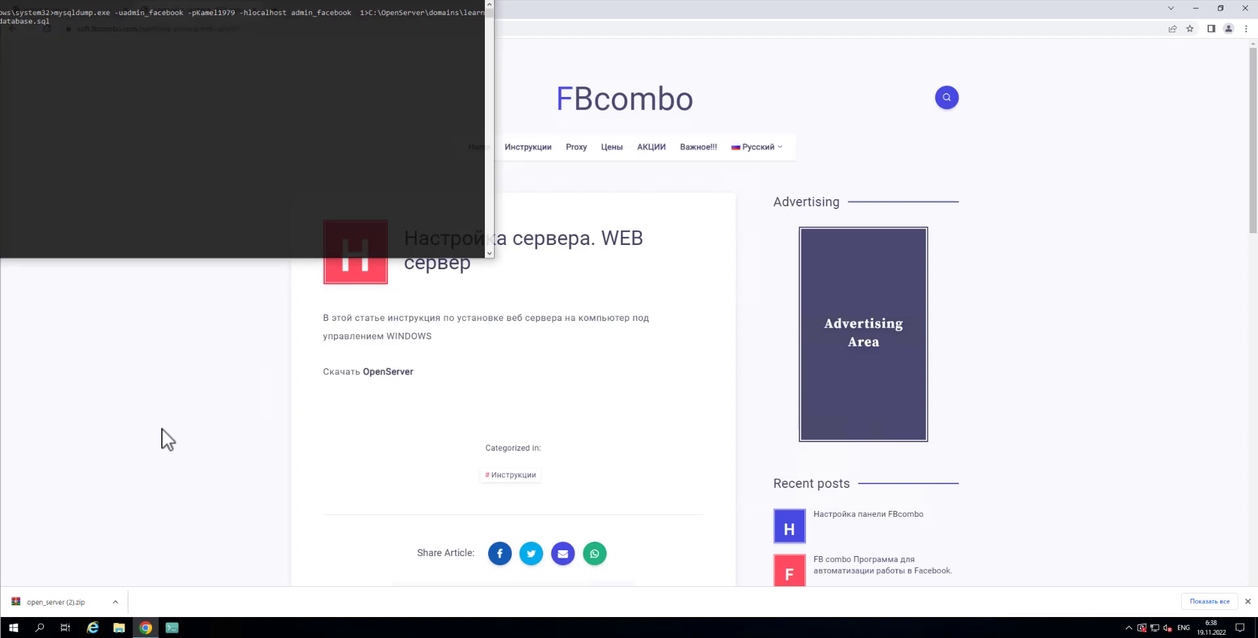
pyautogui.click(164, 437)
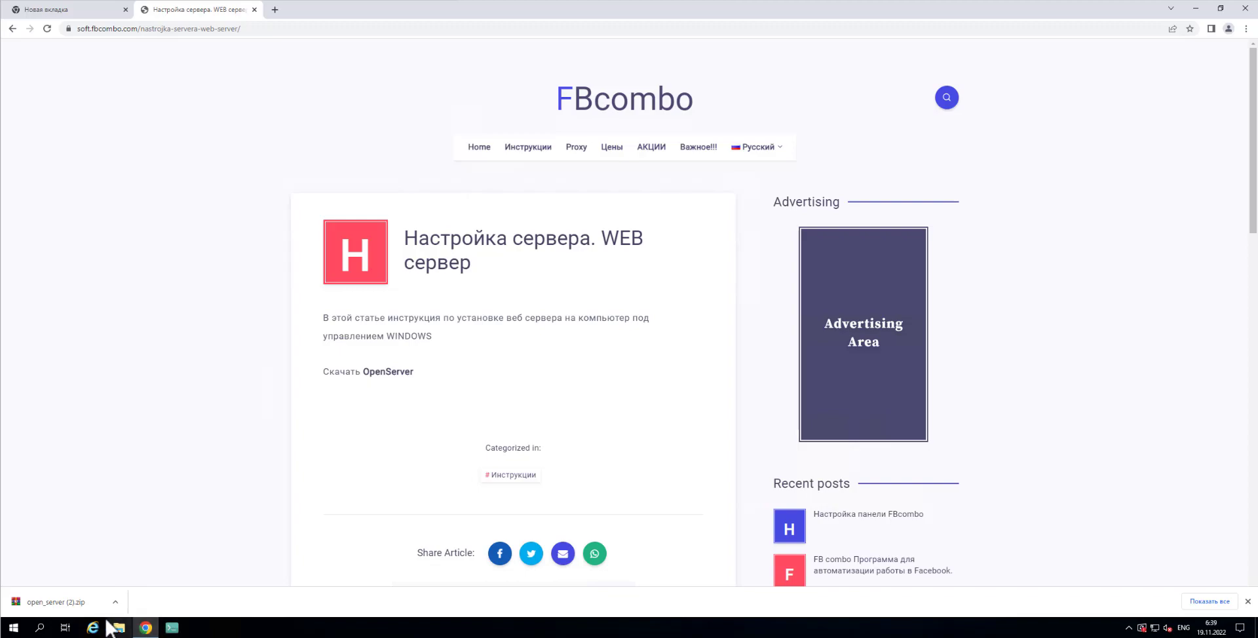
pyautogui.click(1197, 7)
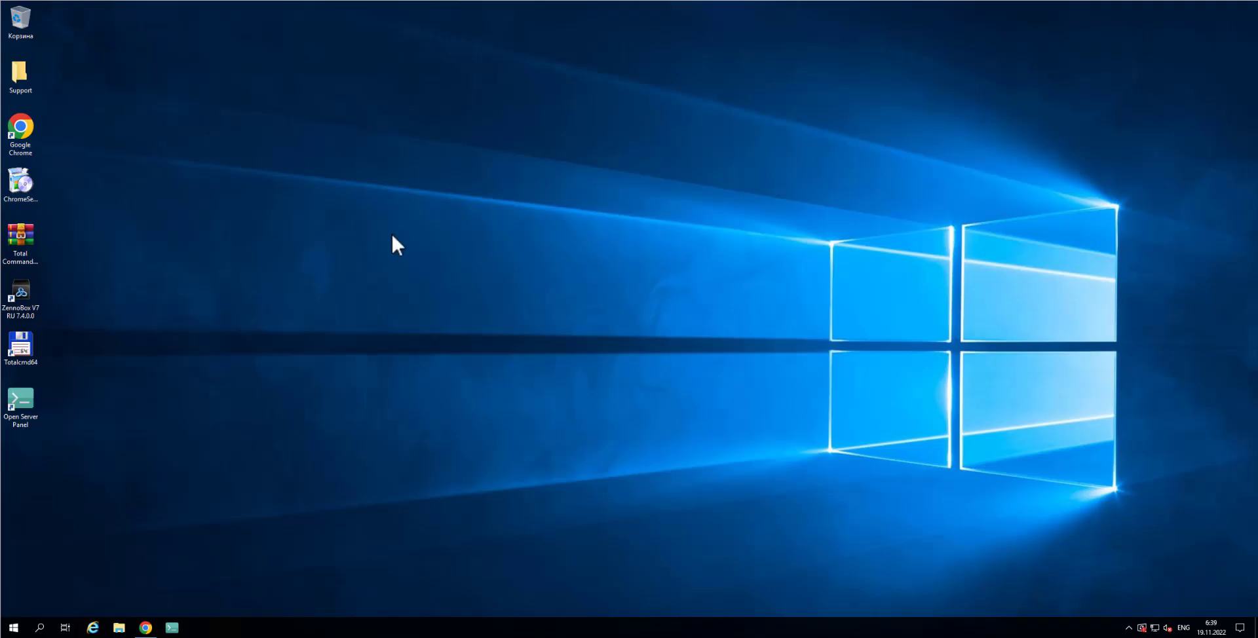
# Launch Total Commander and browse the left panel to C:\Users\Администратор\Downloads
pyautogui.doubleClick(29, 341)
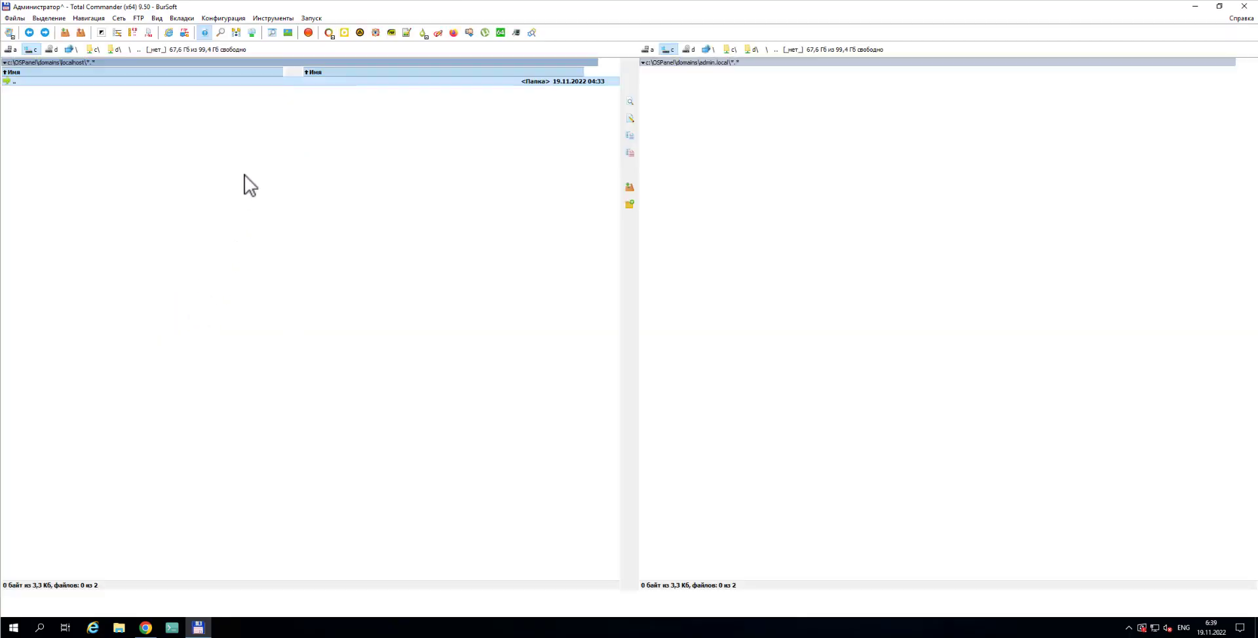
pyautogui.doubleClick(24, 81)
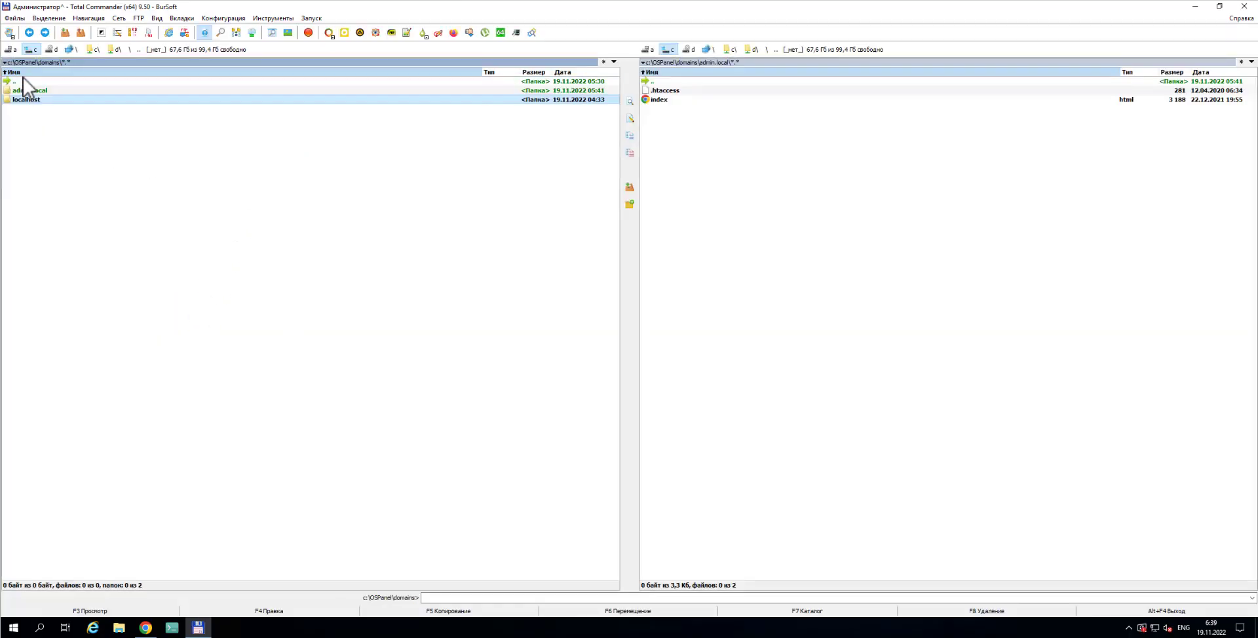
pyautogui.doubleClick(24, 82)
pyautogui.doubleClick(25, 82)
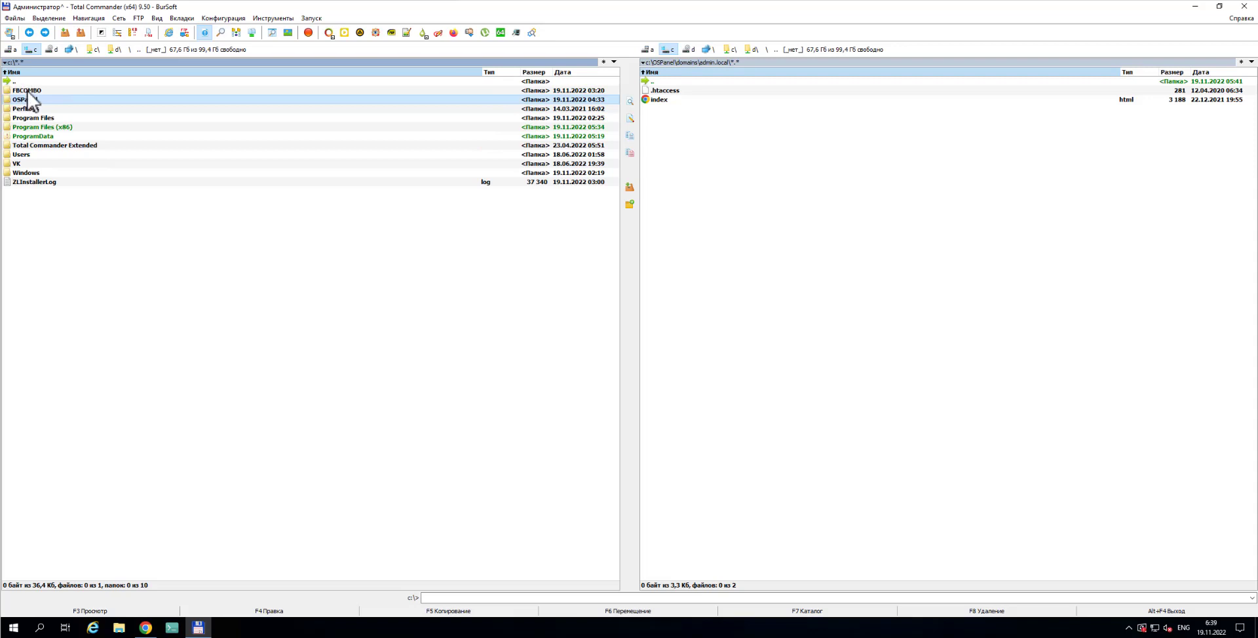
pyautogui.click(21, 155)
pyautogui.doubleClick(21, 155)
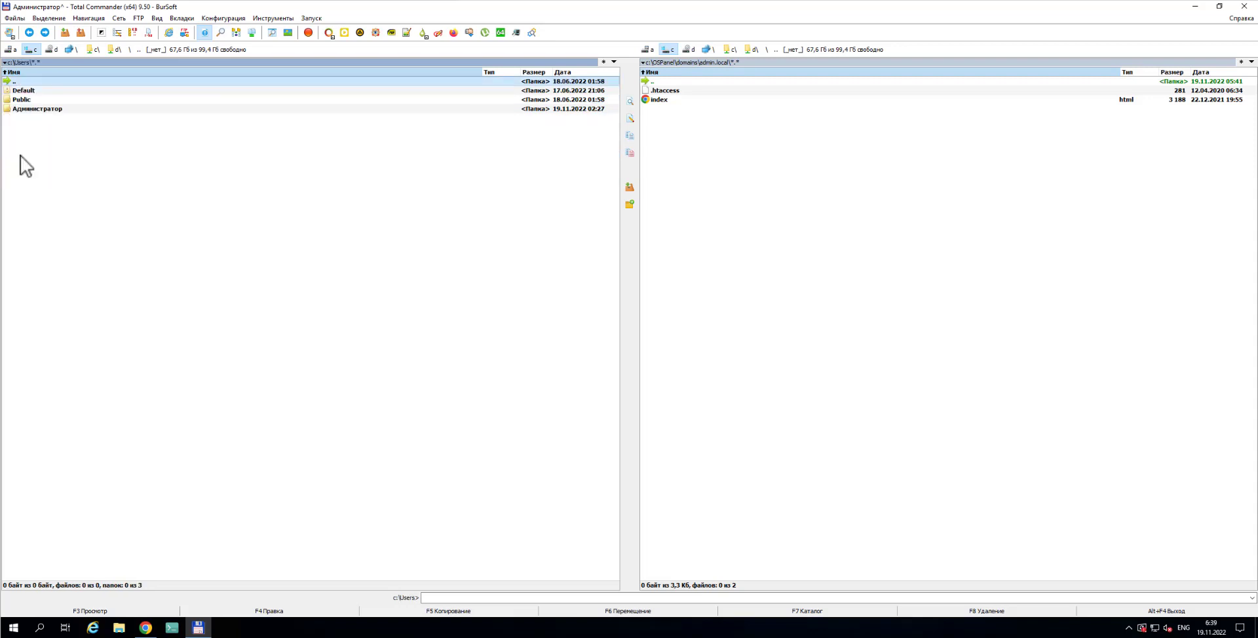
pyautogui.click(24, 109)
pyautogui.doubleClick(24, 110)
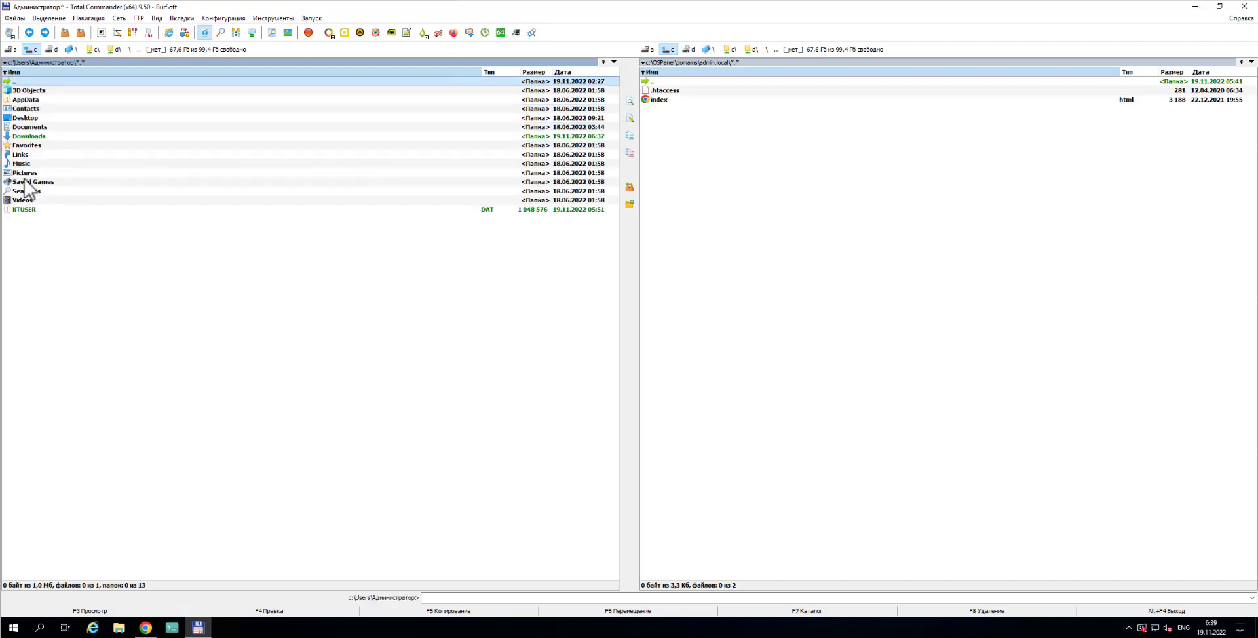
pyautogui.doubleClick(27, 136)
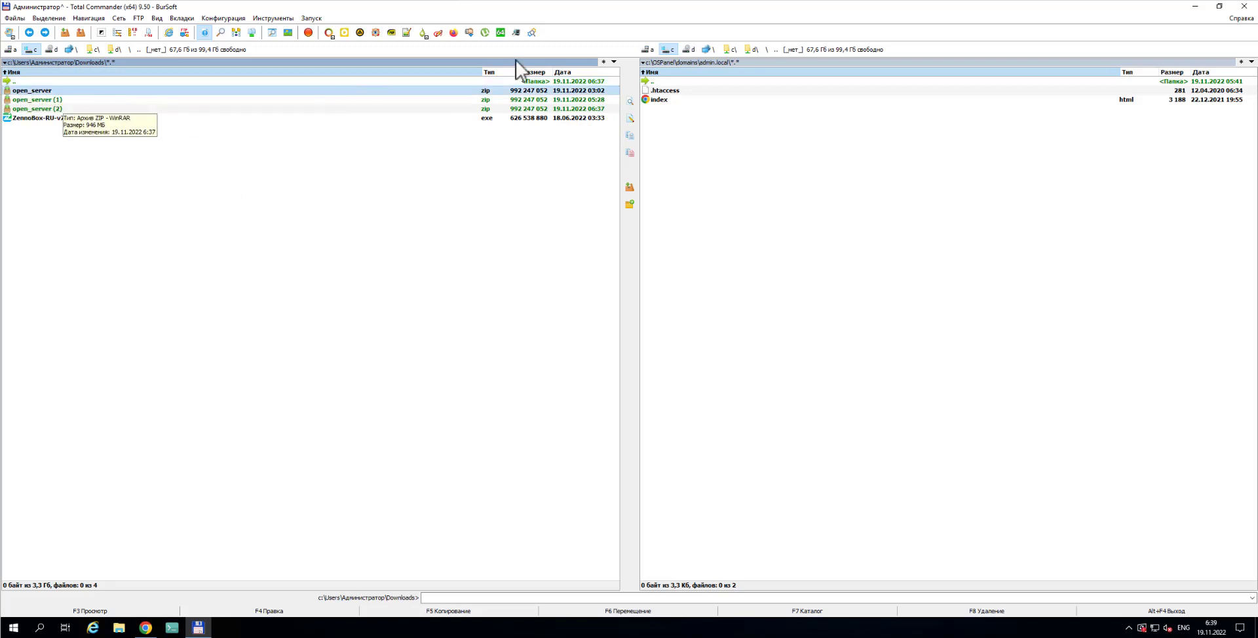
# Show the c:\FBCOMBO folder in the right panel
pyautogui.click(670, 50)
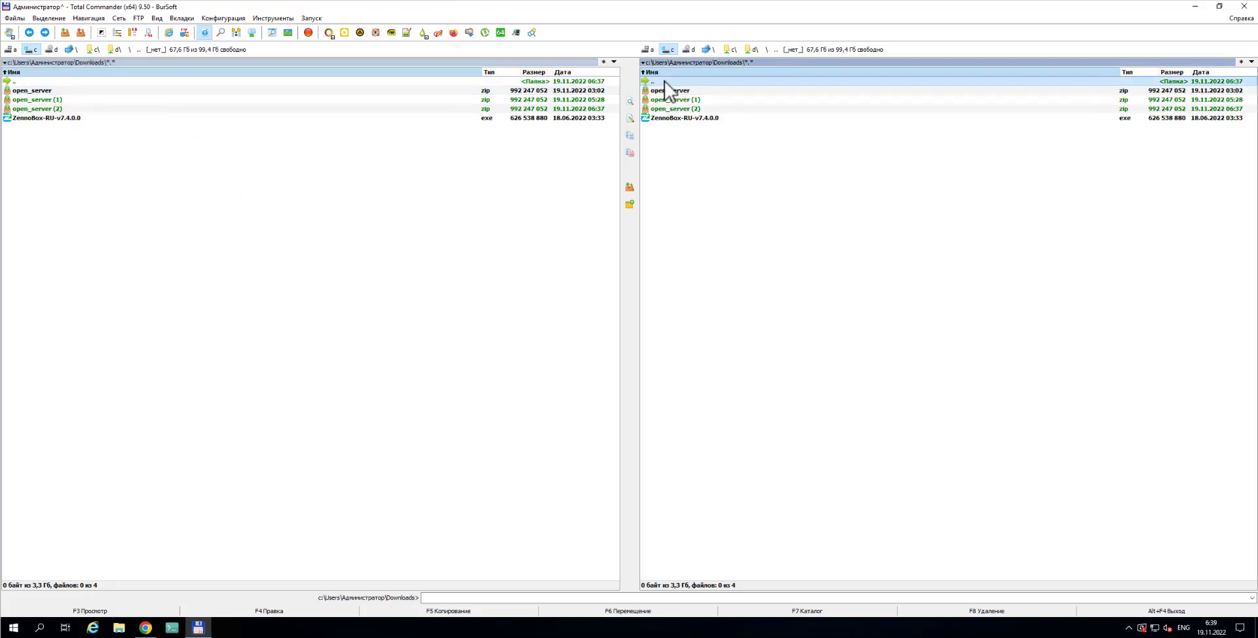
pyautogui.doubleClick(666, 81)
pyautogui.doubleClick(666, 81)
pyautogui.doubleClick(666, 81)
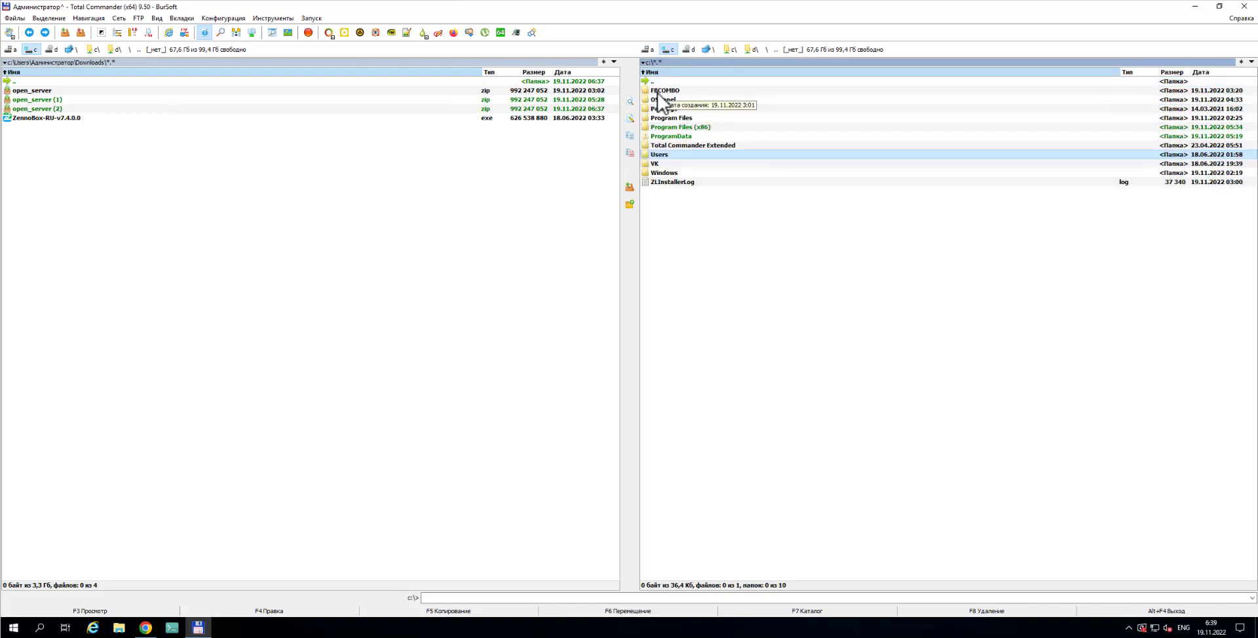
pyautogui.doubleClick(669, 92)
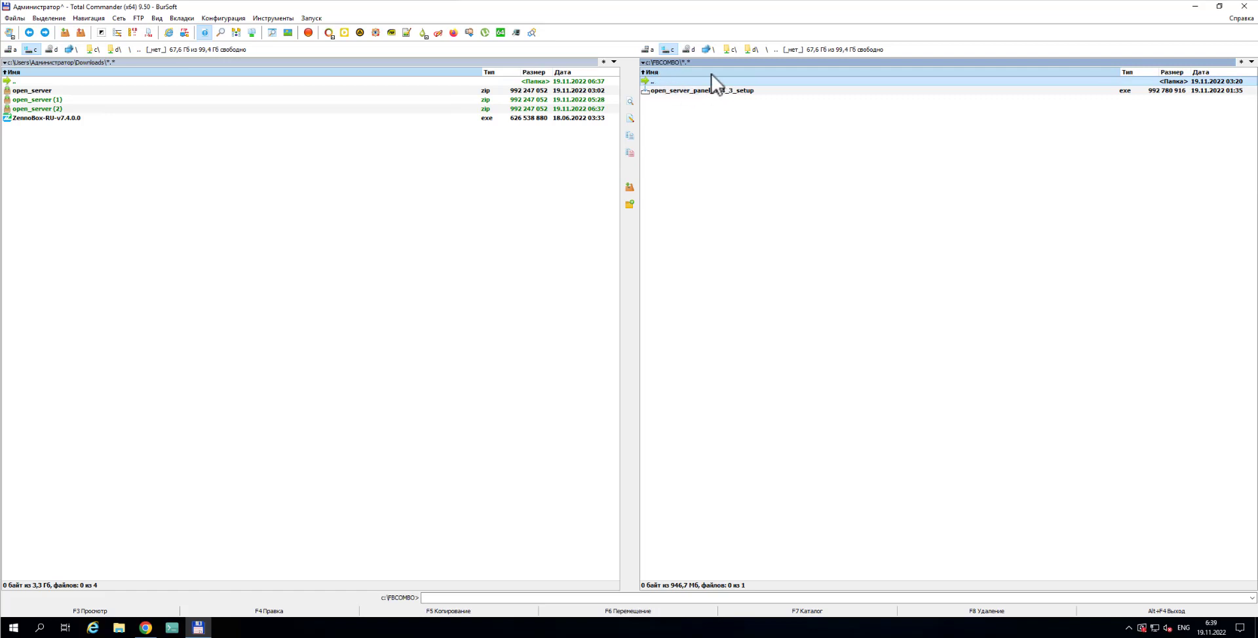
# Peek inside open_server.zip, go back up, and run open_server_panel_5_4_3_setup.exe
pyautogui.doubleClick(51, 92)
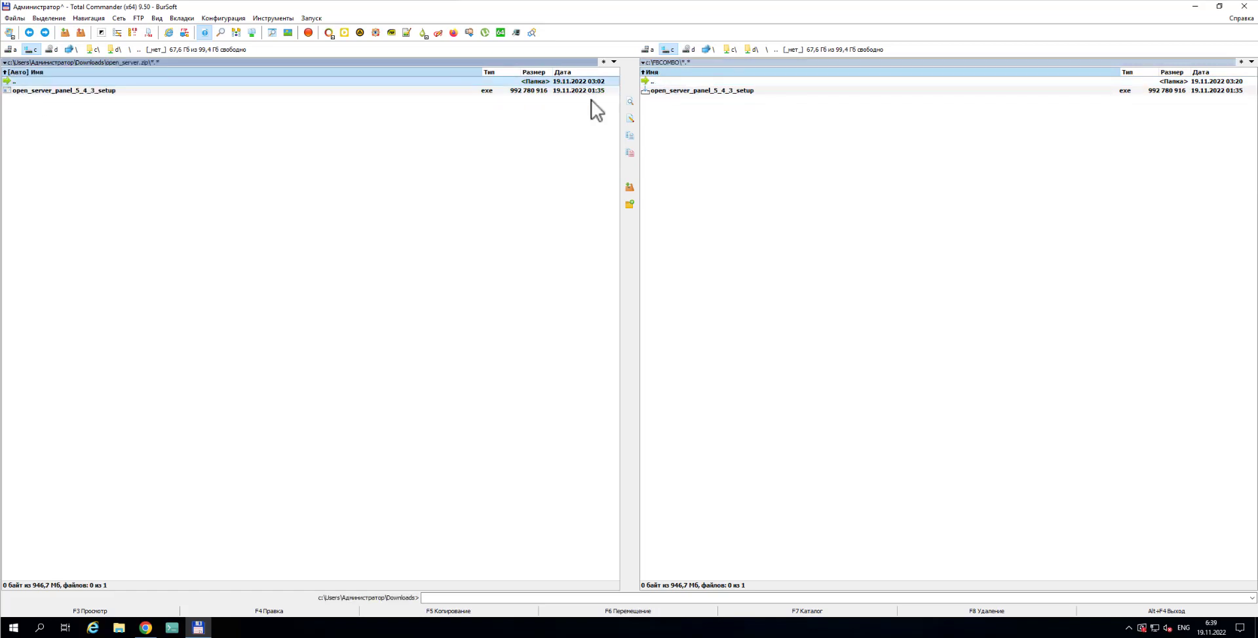
pyautogui.doubleClick(37, 82)
pyautogui.doubleClick(37, 82)
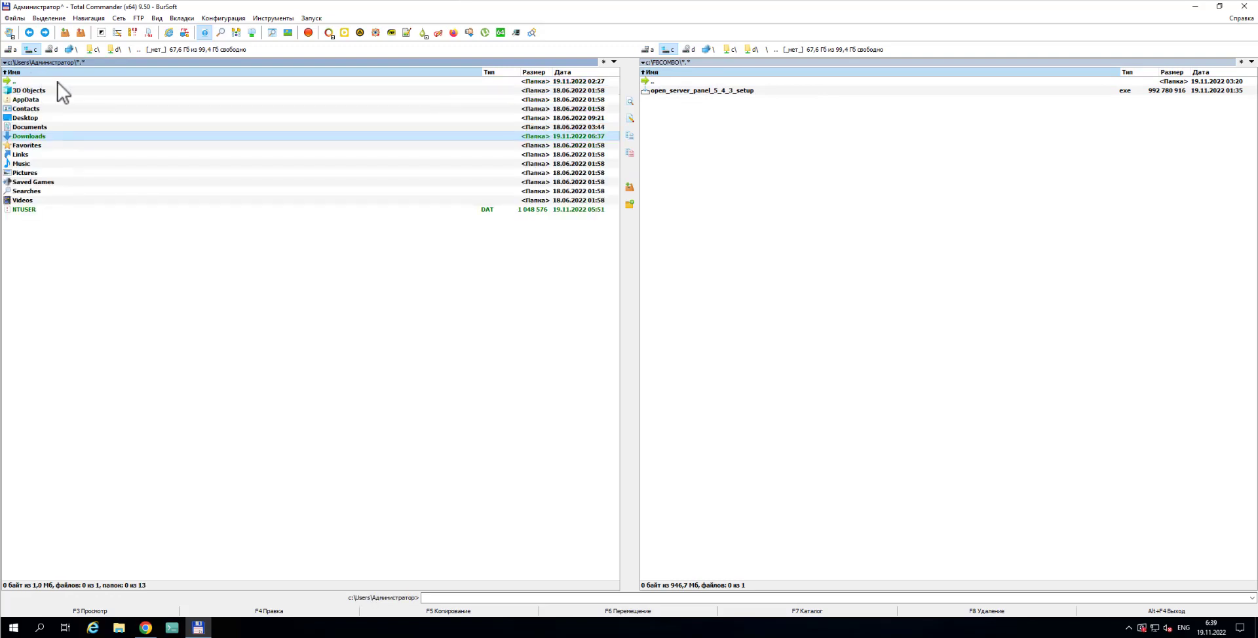
pyautogui.doubleClick(37, 82)
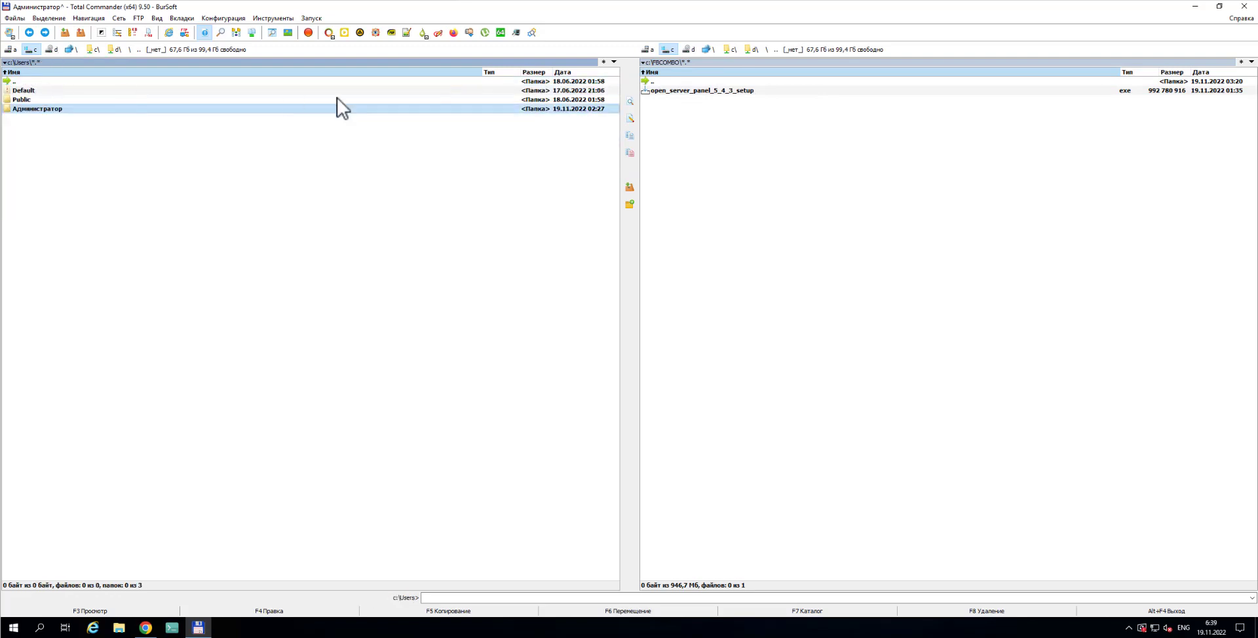
pyautogui.doubleClick(688, 92)
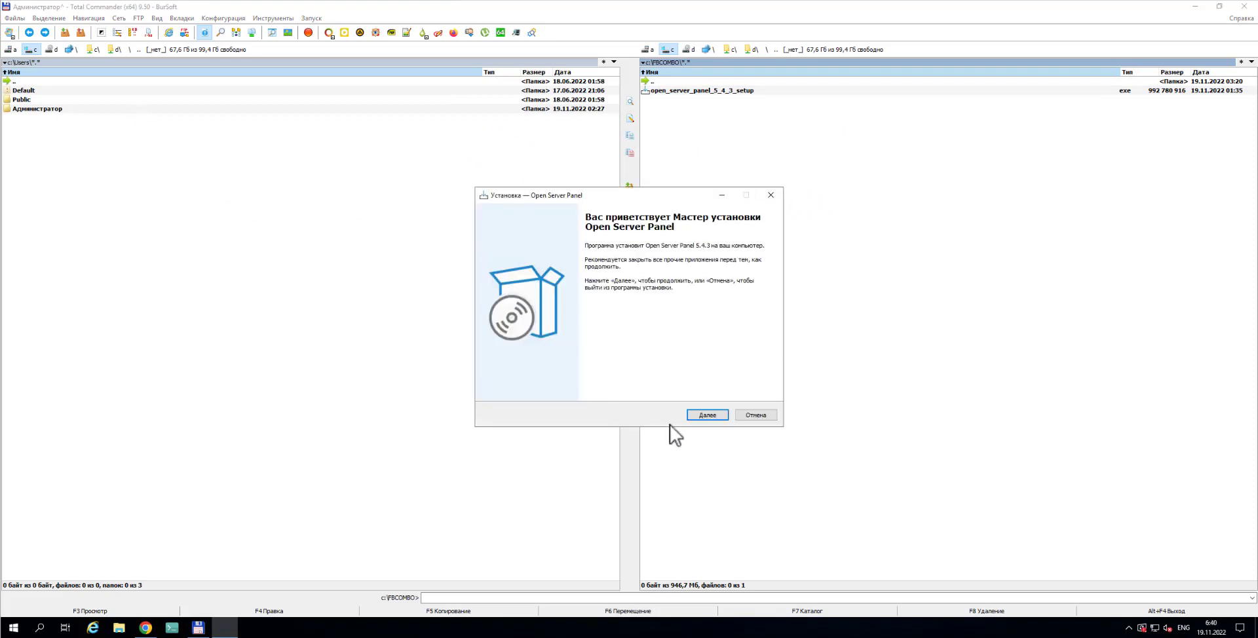
# Accept the license agreement ('Я принимаю условия соглашения') and advance to the install folder page
pyautogui.click(713, 417)
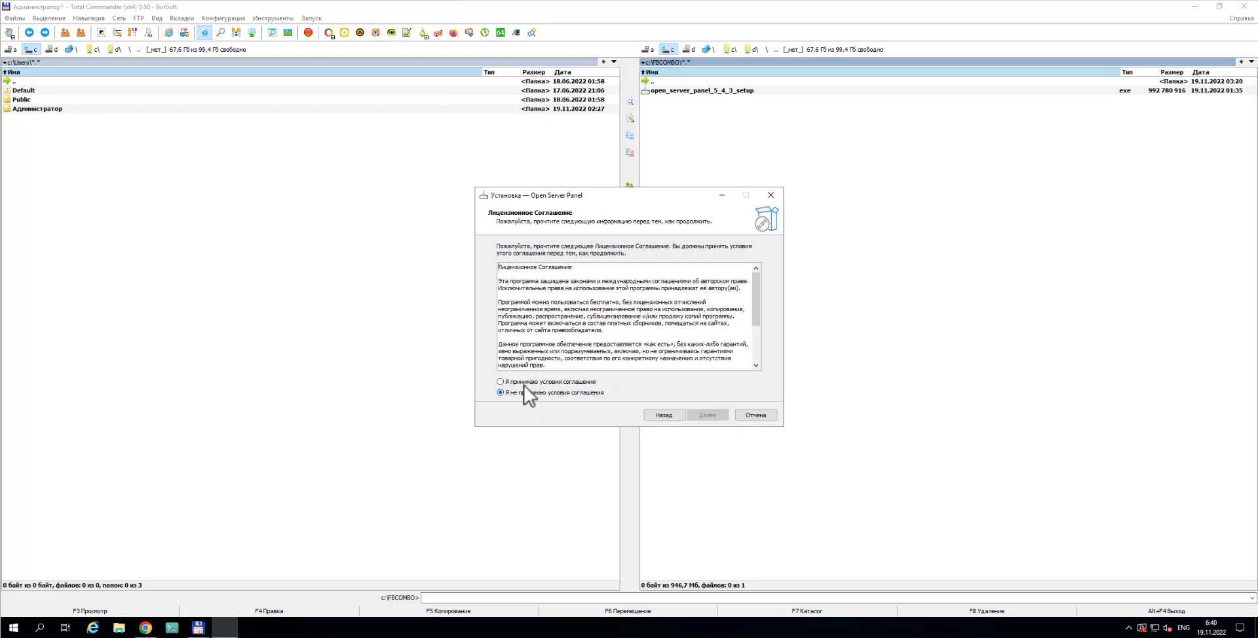
pyautogui.click(525, 384)
pyautogui.click(711, 415)
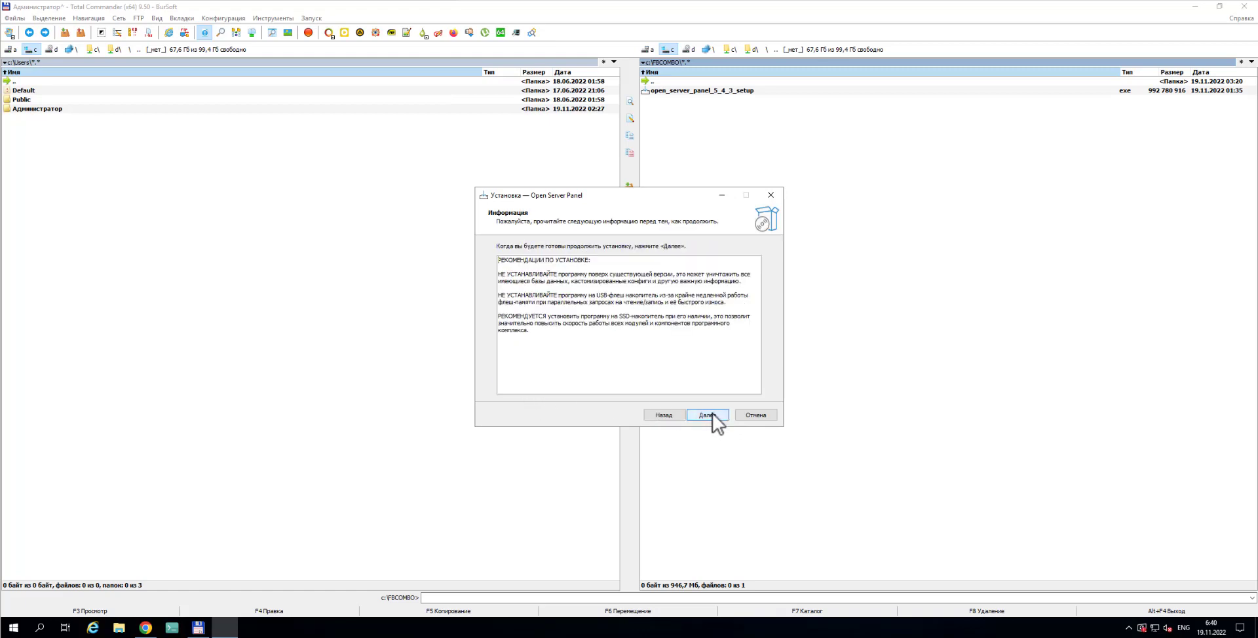
pyautogui.click(713, 414)
# Keep C:\OSPanel as the installation folder and continue
pyautogui.click(510, 292)
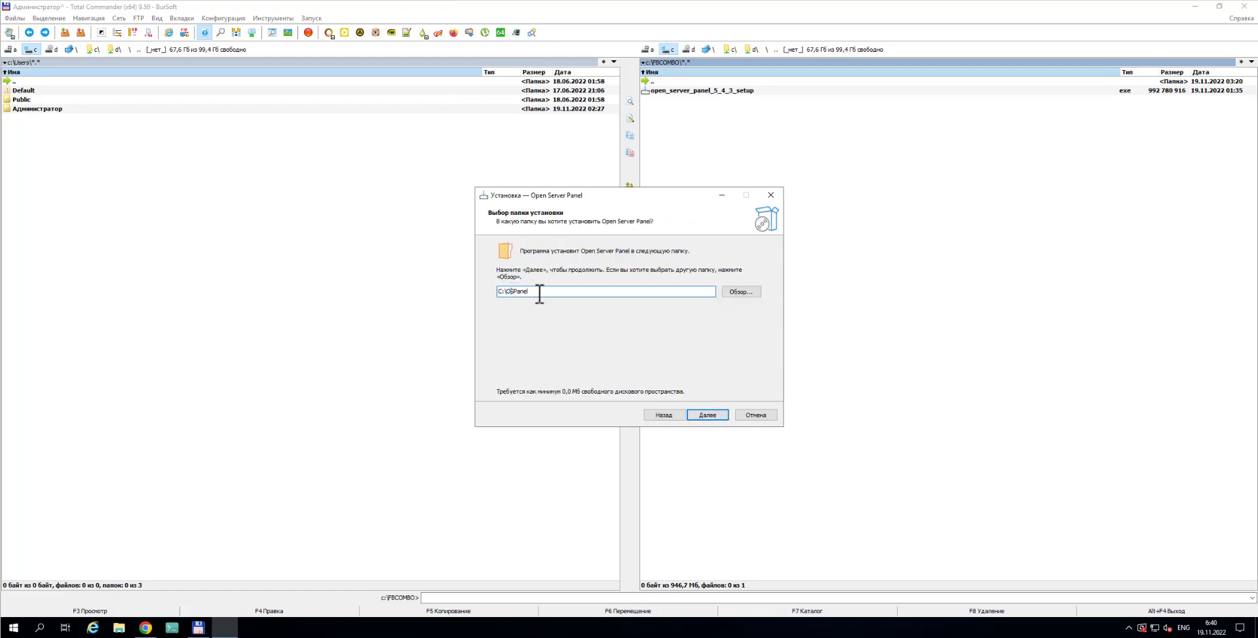
pyautogui.click(539, 293)
pyautogui.moveTo(508, 293); pyautogui.dragTo(540, 292)
pyautogui.click(542, 292)
pyautogui.click(713, 414)
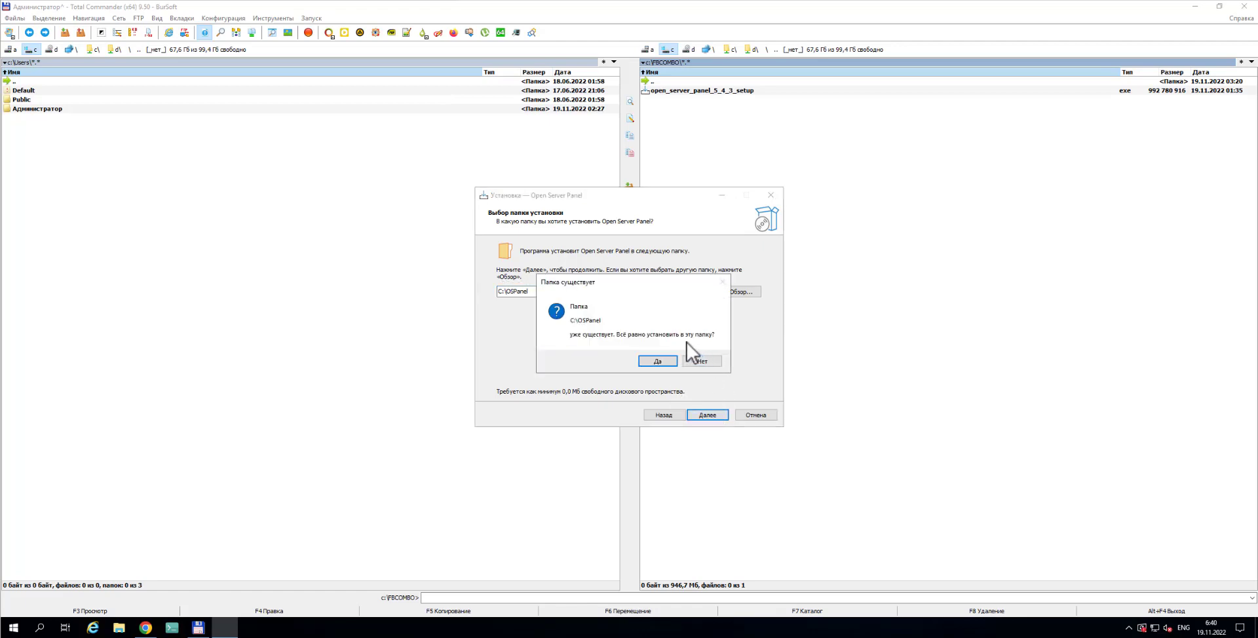
# Confirm installing into the existing C:\OSPanel folder and keep the Полная установка type
pyautogui.click(670, 360)
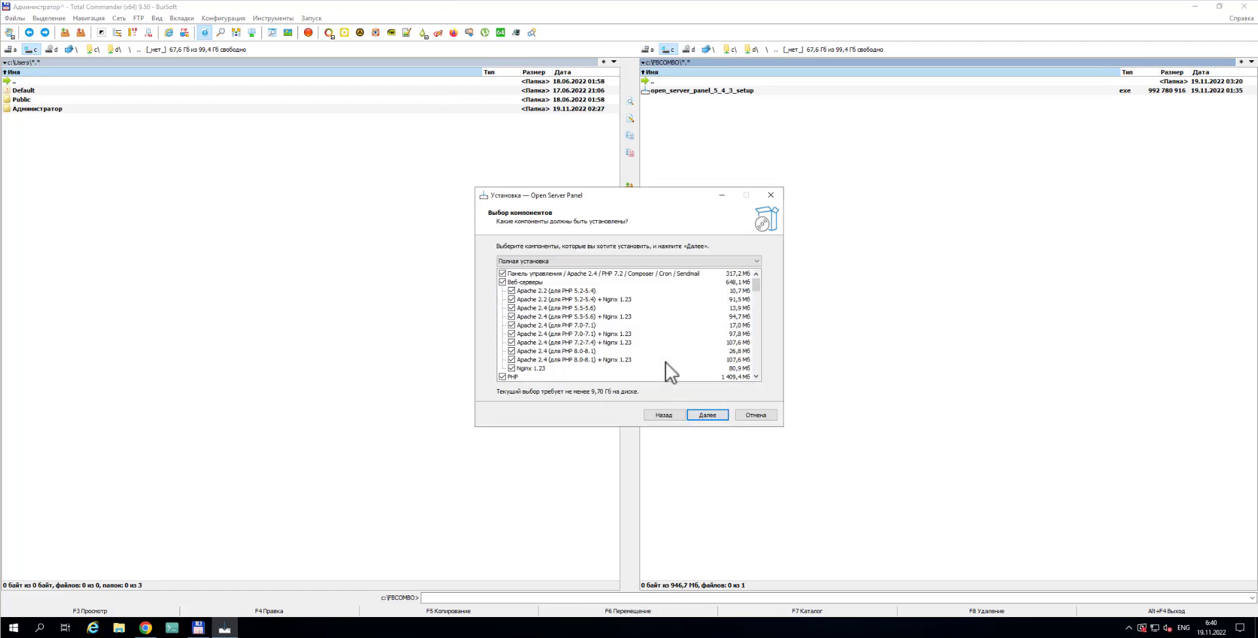
pyautogui.click(532, 262)
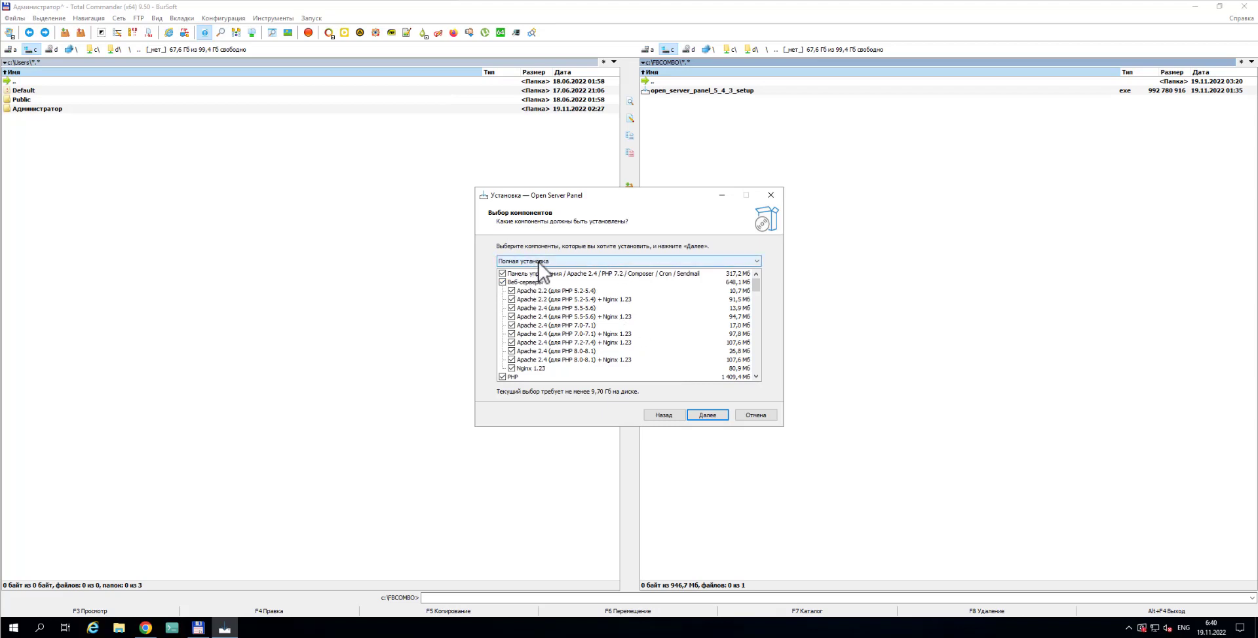
pyautogui.click(537, 270)
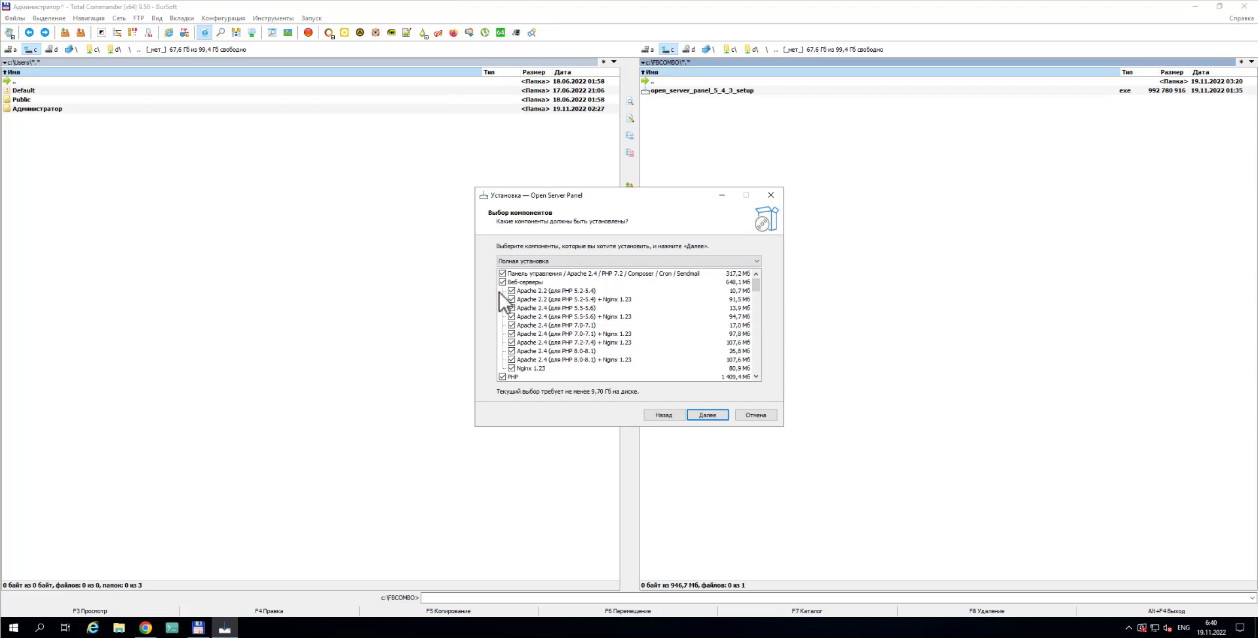
# Uncheck the six Apache 2.2 and Apache 2.4 components, including the Nginx variants
pyautogui.click(511, 290)
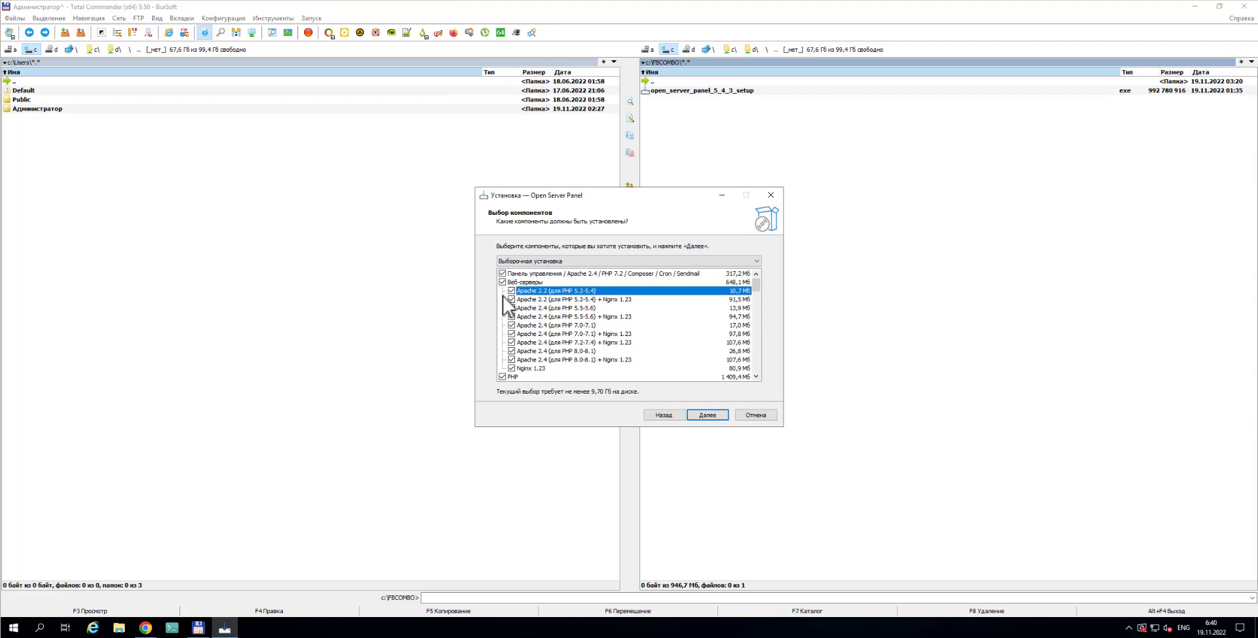
pyautogui.click(511, 299)
pyautogui.click(511, 307)
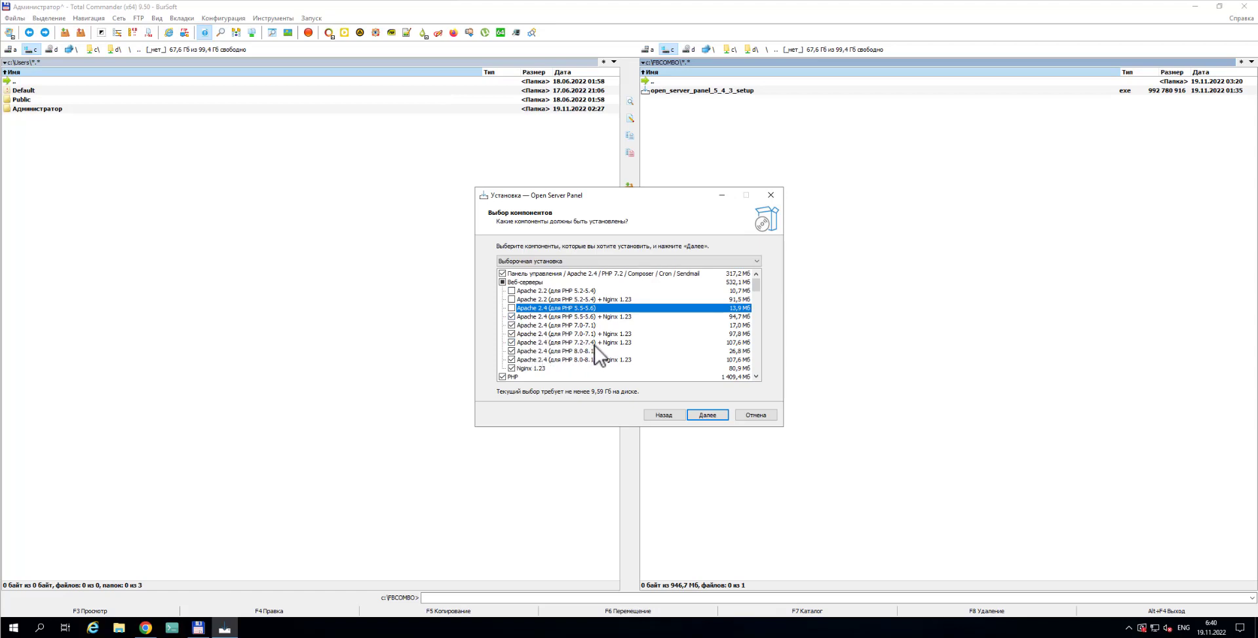
pyautogui.click(511, 333)
pyautogui.click(512, 325)
pyautogui.click(511, 317)
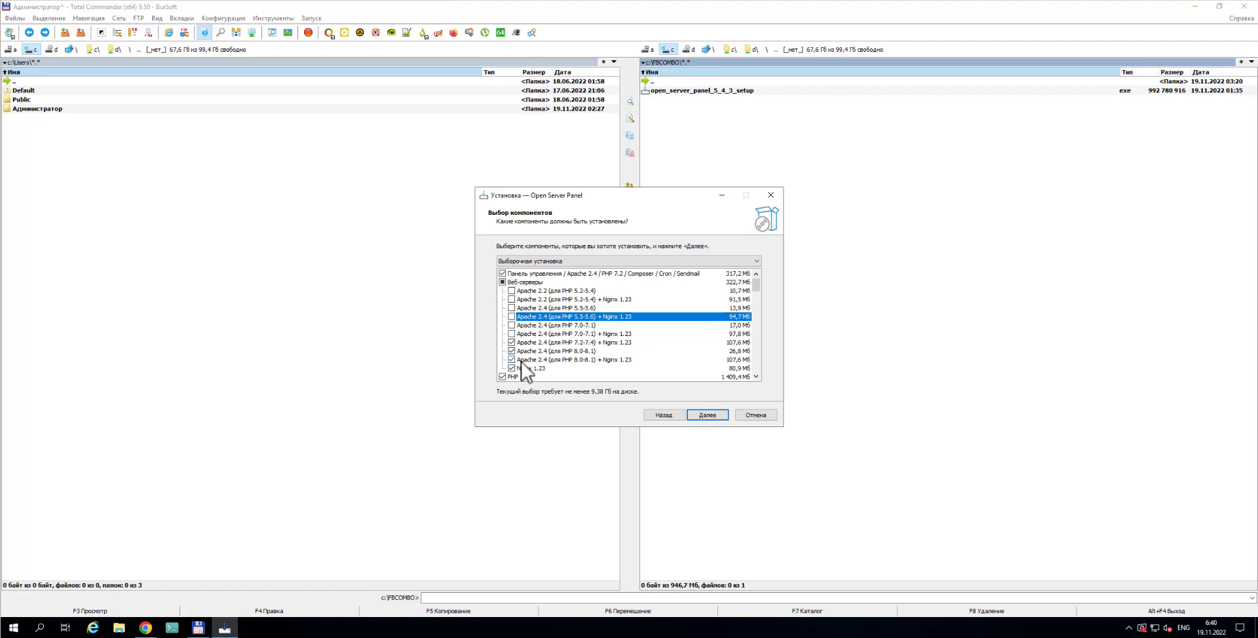
# Re-check all six Apache components and scroll through the full component list
pyautogui.click(512, 290)
pyautogui.click(512, 300)
pyautogui.click(512, 308)
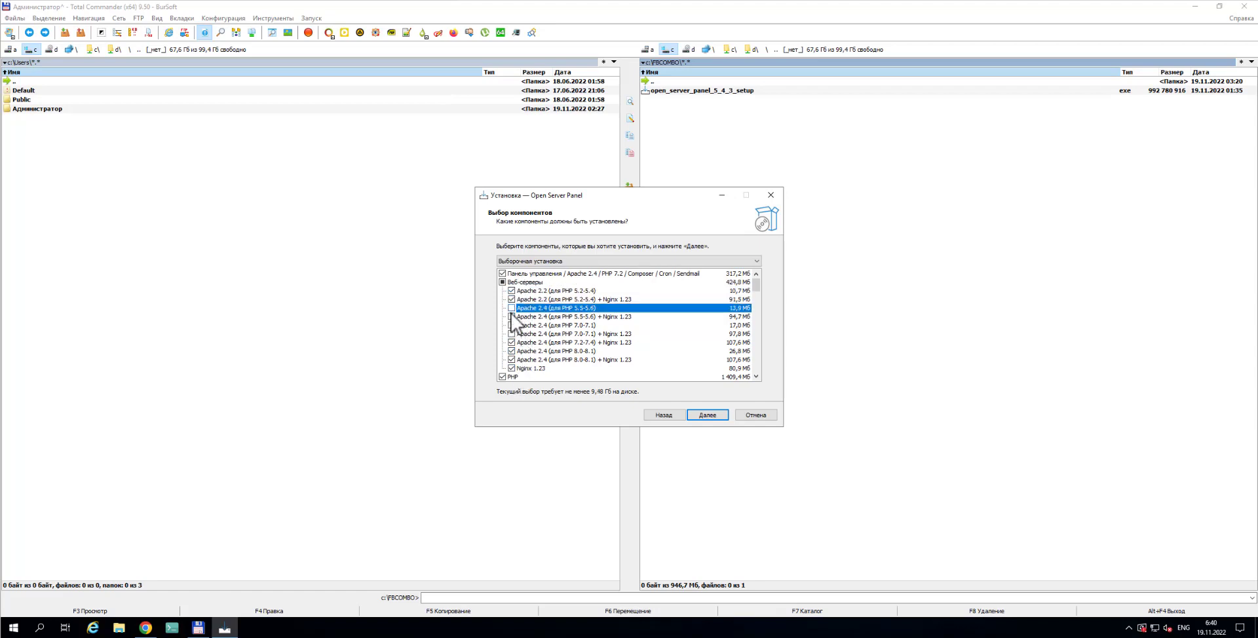
pyautogui.click(512, 317)
pyautogui.click(512, 325)
pyautogui.click(511, 334)
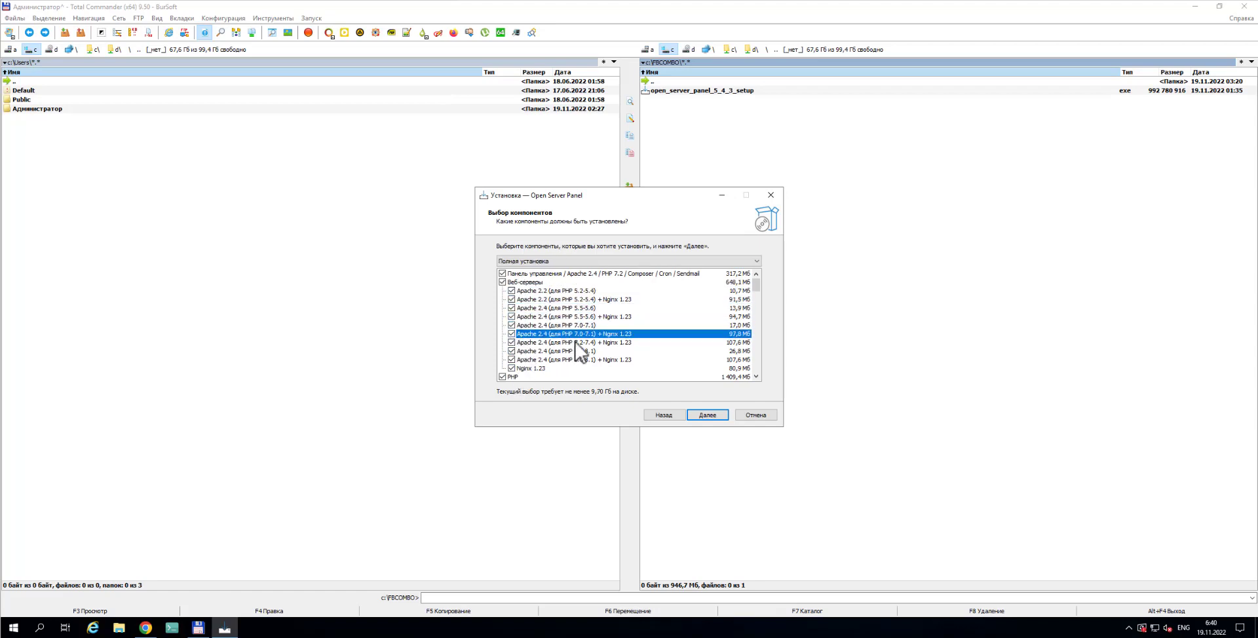
pyautogui.scroll(-9, 576, 340)
pyautogui.scroll(-5, 590, 354)
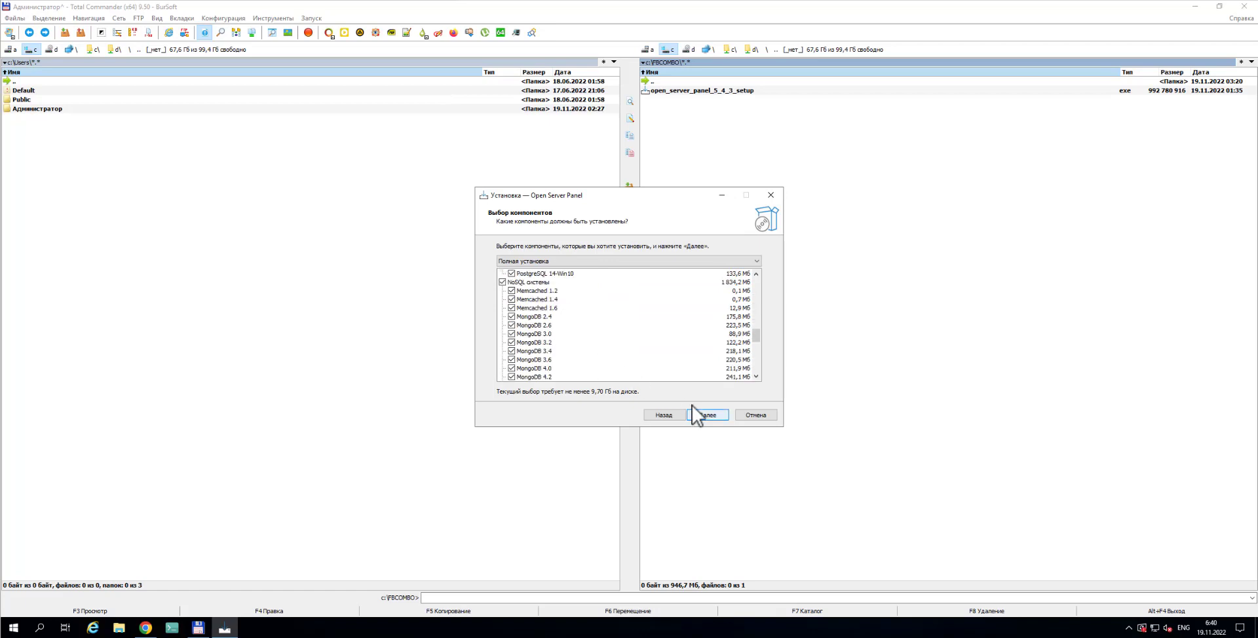
pyautogui.scroll(-3, 629, 367)
pyautogui.scroll(-2, 617, 370)
pyautogui.scroll(4, 587, 343)
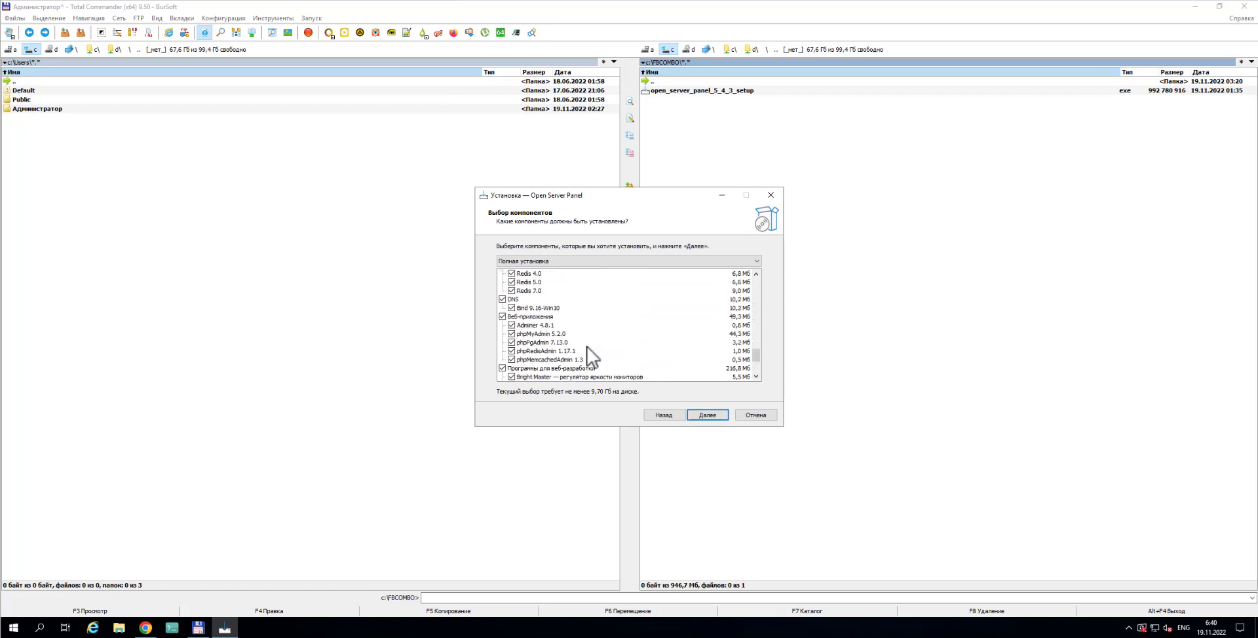
pyautogui.scroll(-4, 556, 302)
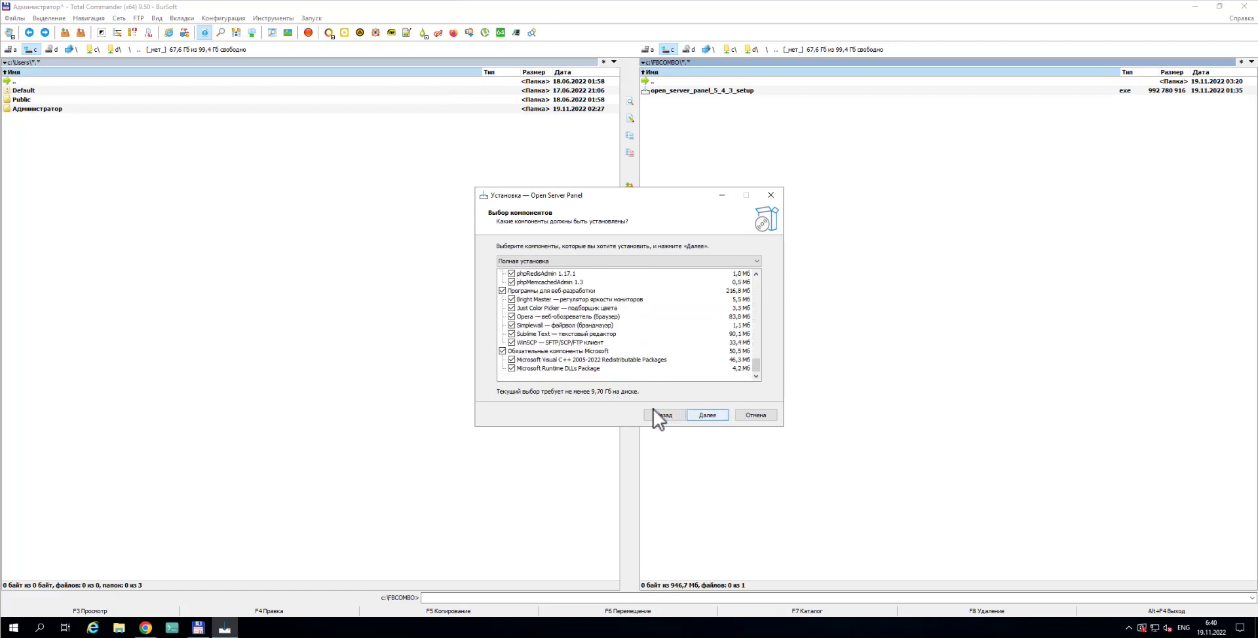
# Advance to the Start menu folder step, then cancel and confirm exiting the installer
pyautogui.click(708, 415)
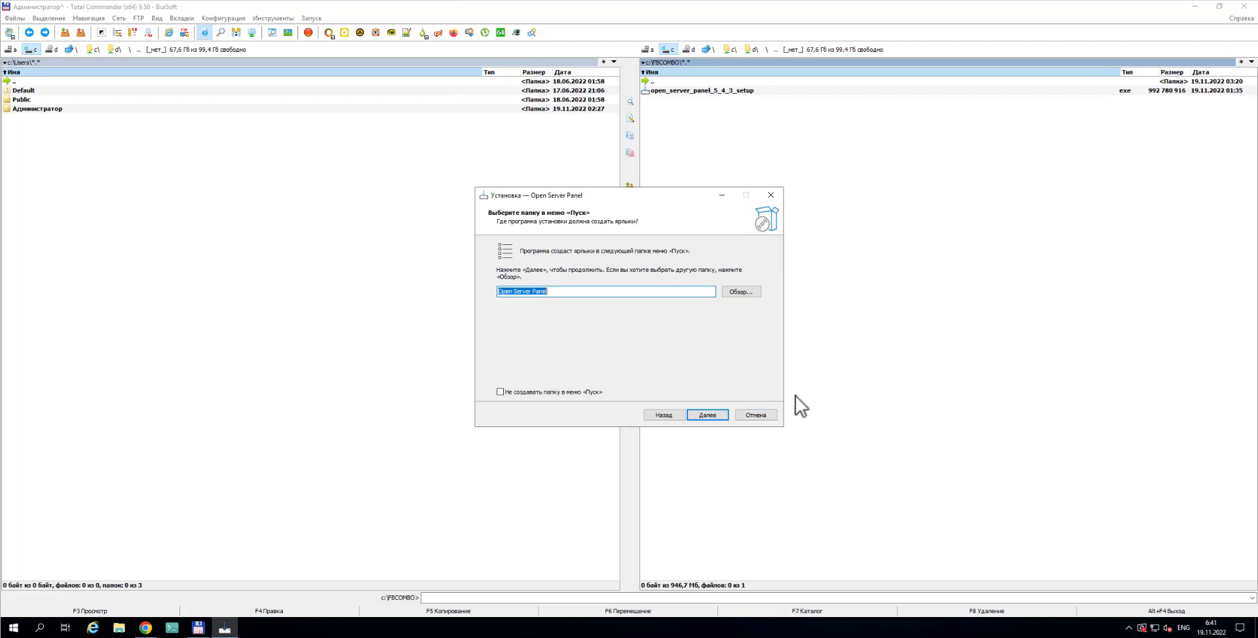
pyautogui.click(756, 417)
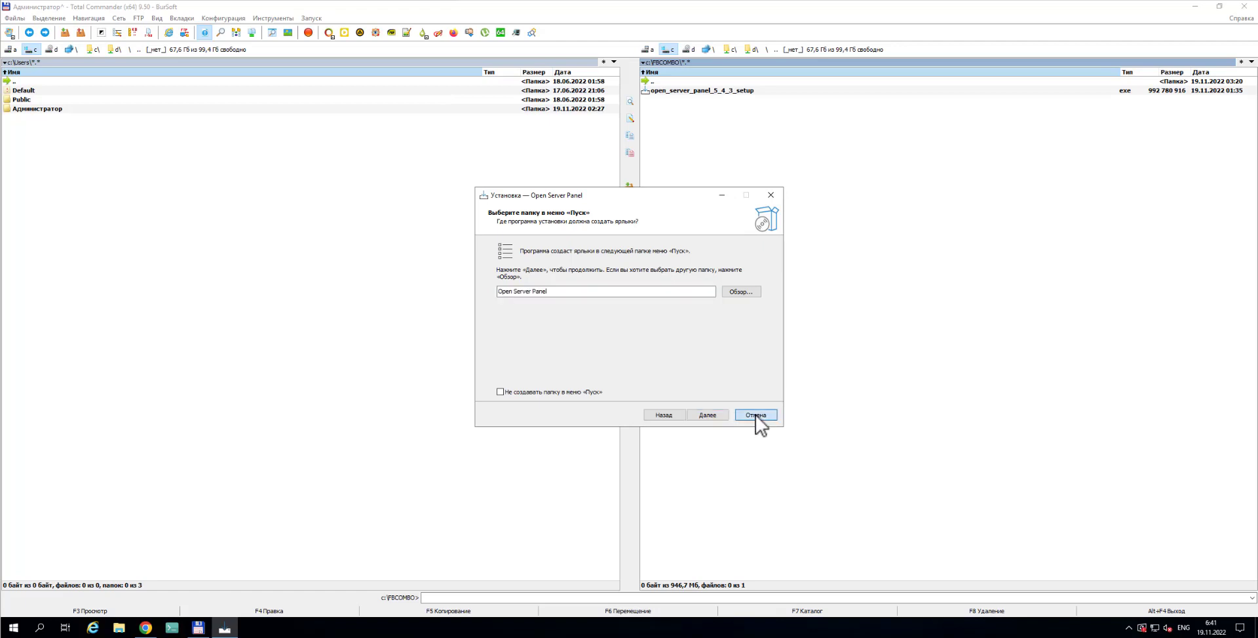
pyautogui.click(758, 421)
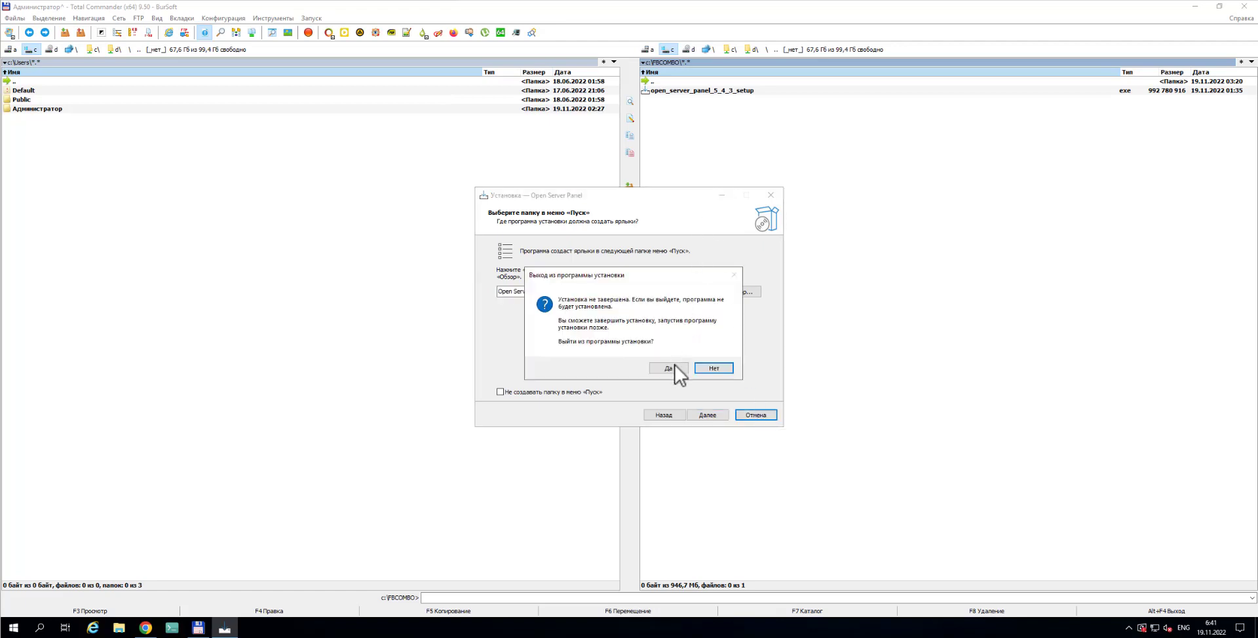
pyautogui.click(675, 365)
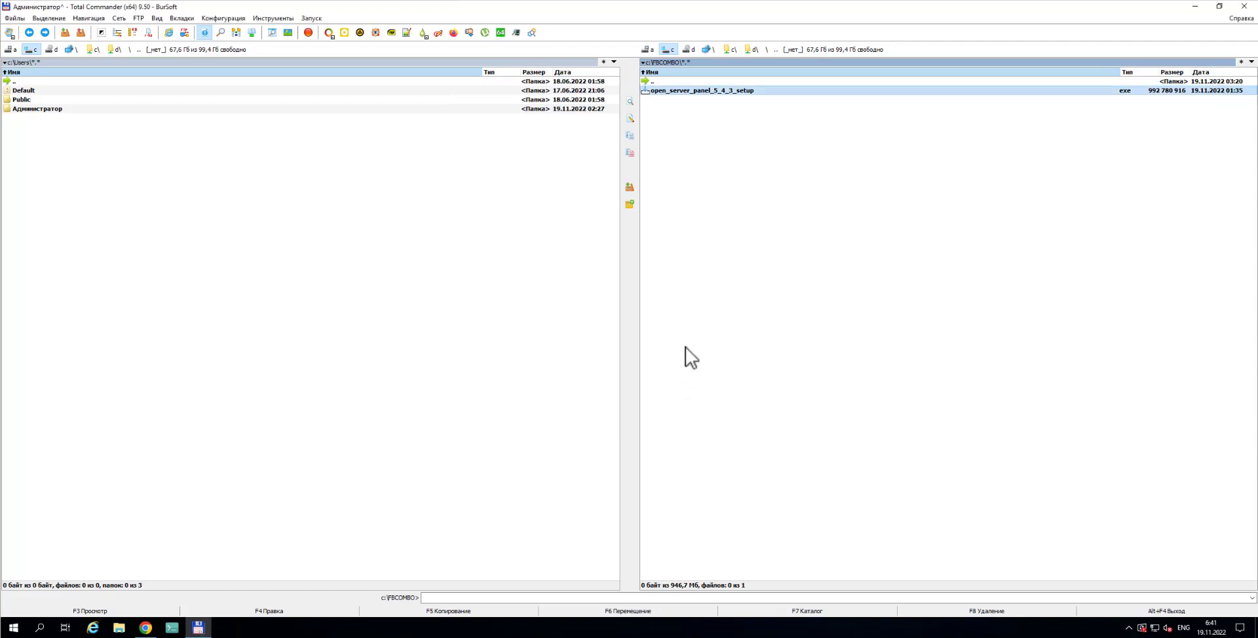
# Browse the right panel to C:\OSPanel\domains
pyautogui.doubleClick(670, 82)
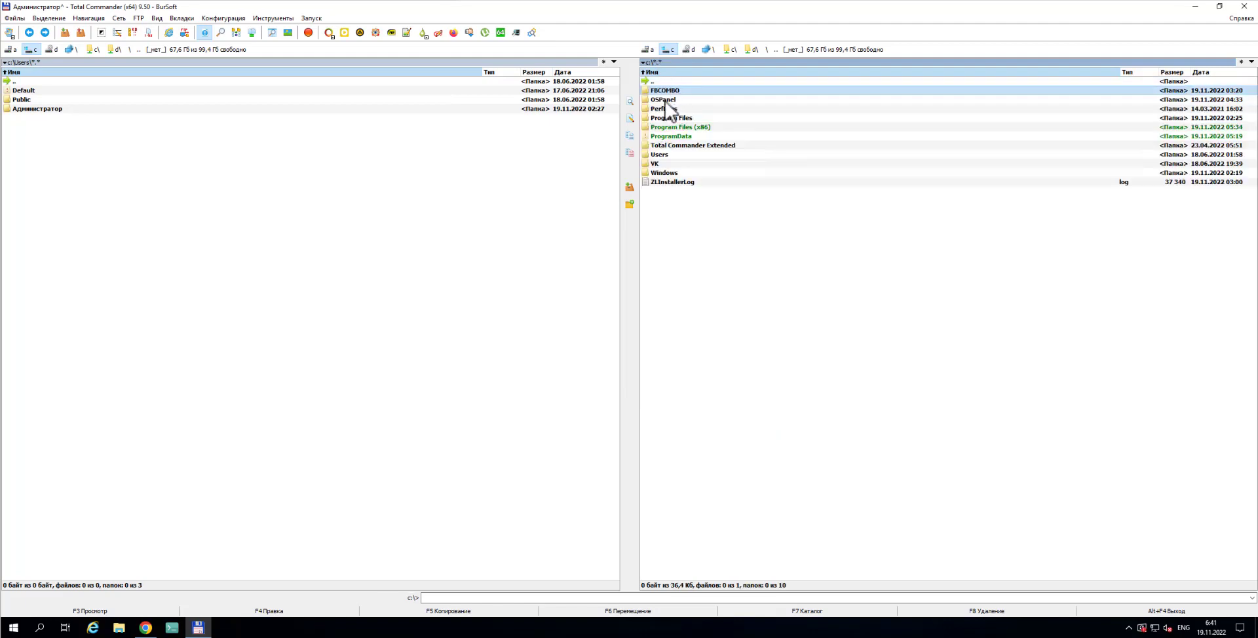
pyautogui.click(662, 101)
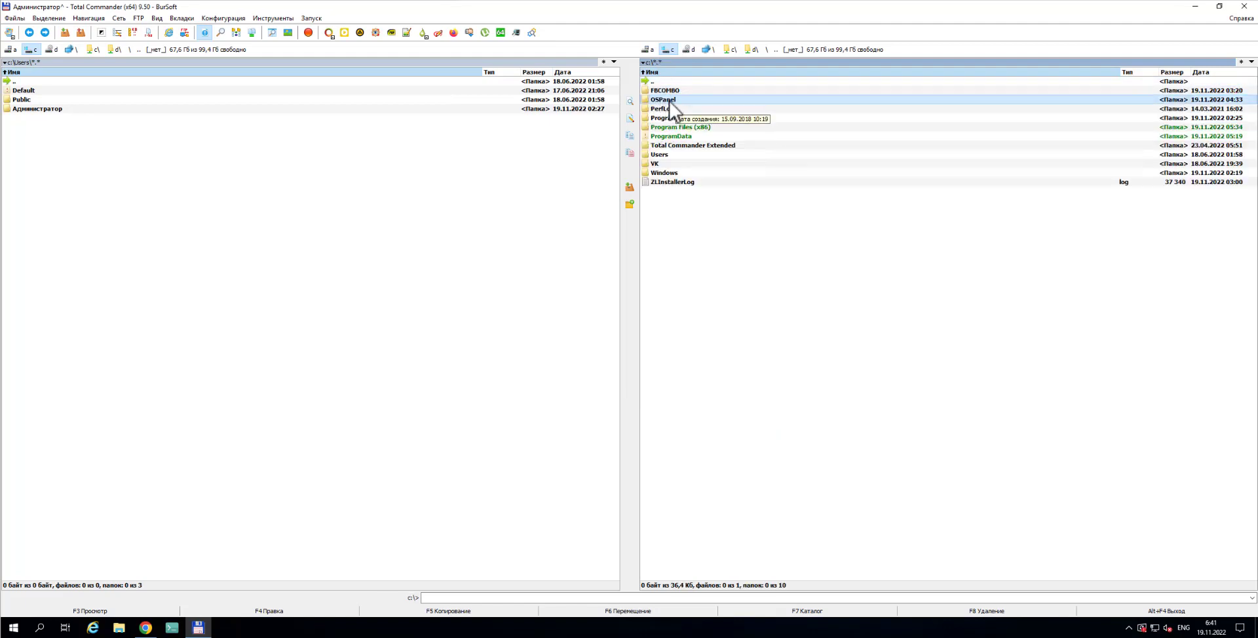
pyautogui.doubleClick(672, 101)
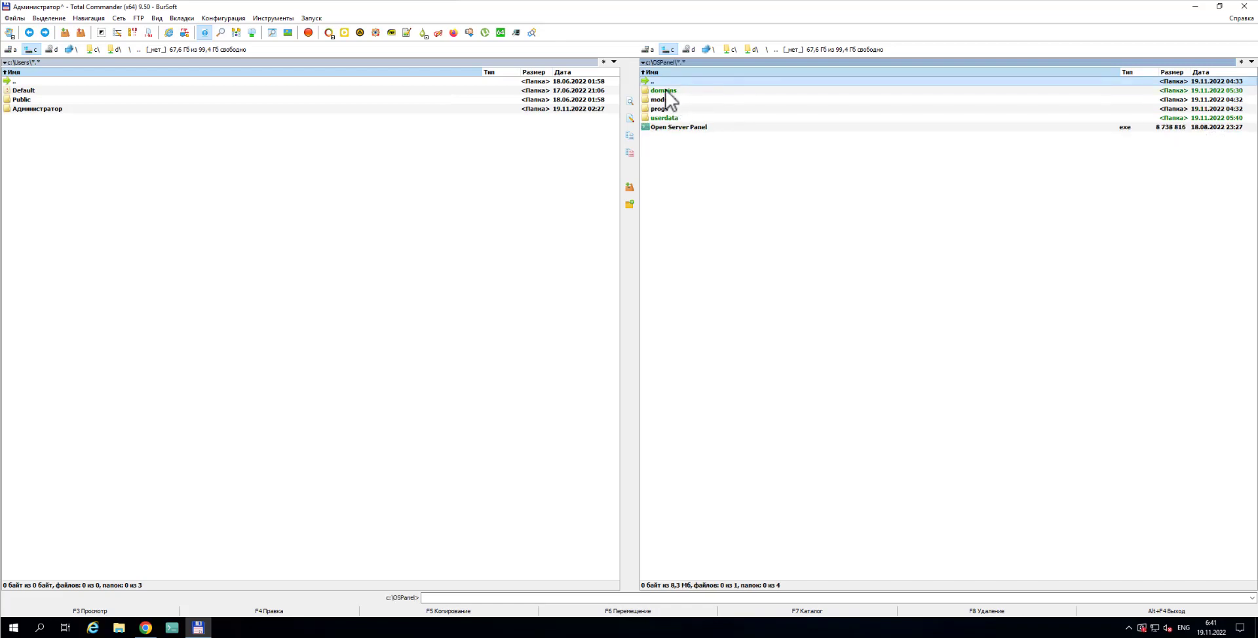
pyautogui.click(663, 93)
pyautogui.doubleClick(662, 93)
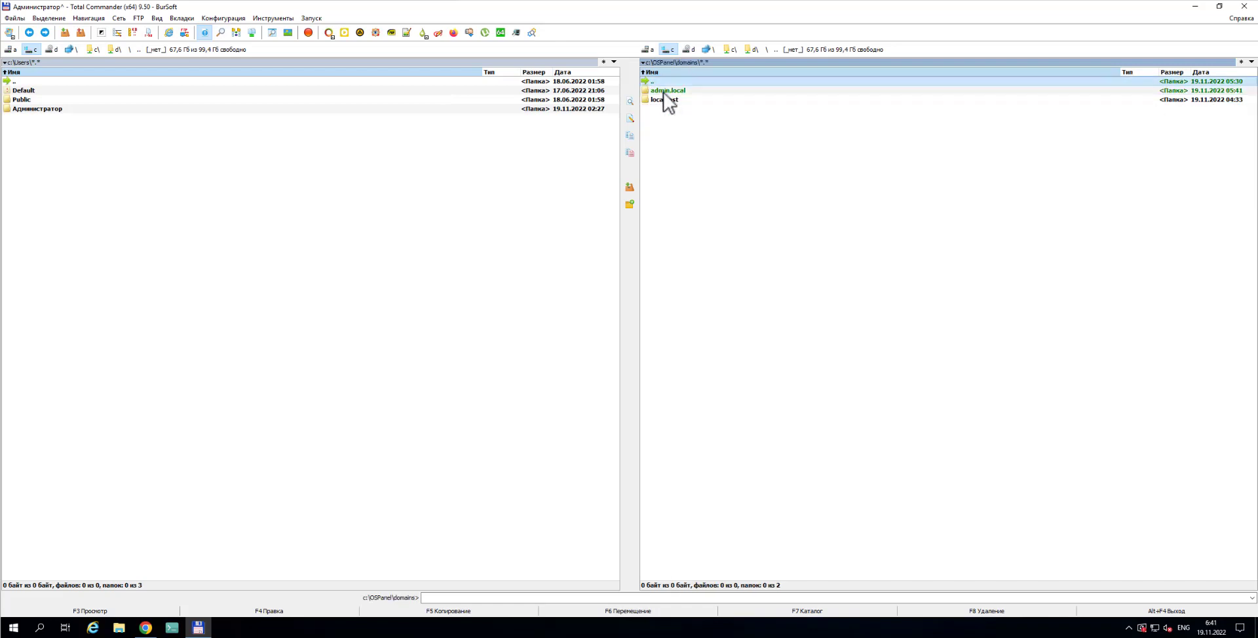
# Delete the admin.local folder with F8, confirming removal of all its contents
pyautogui.click(663, 94)
pyautogui.click(1016, 611)
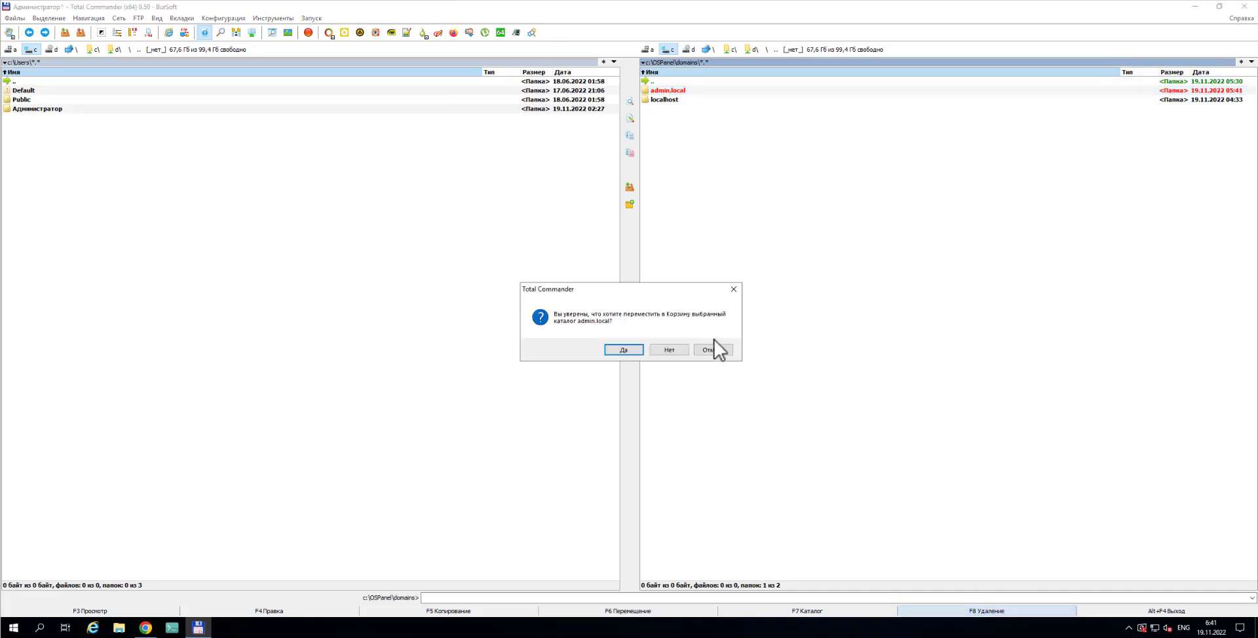
pyautogui.click(627, 349)
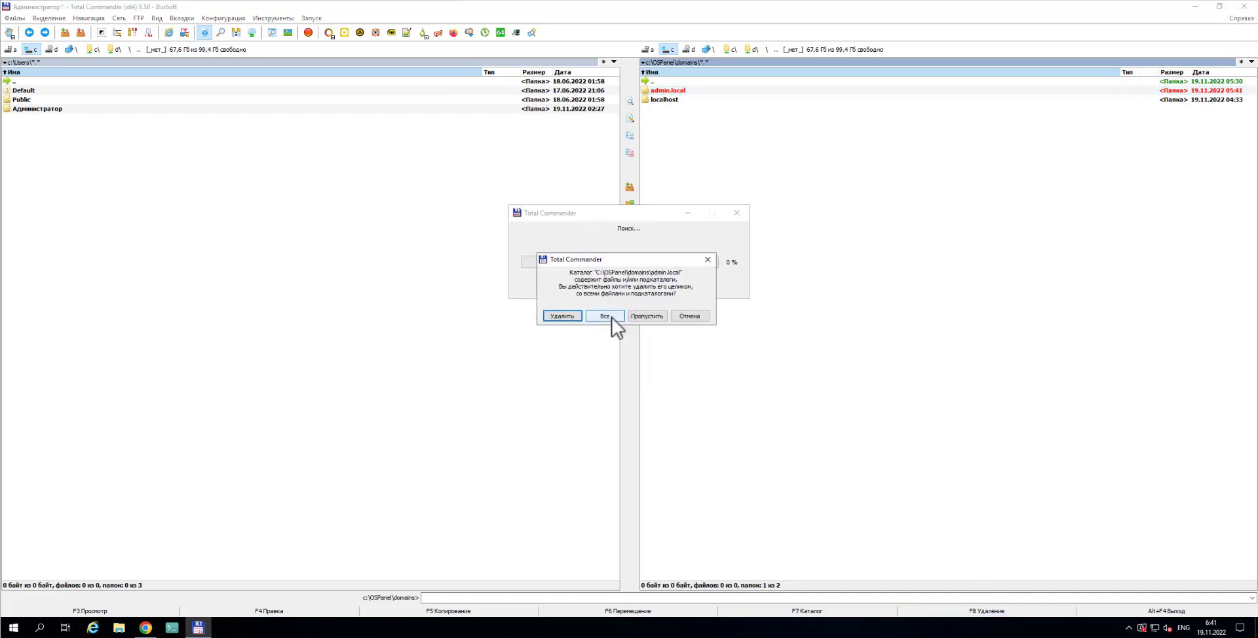
pyautogui.click(611, 317)
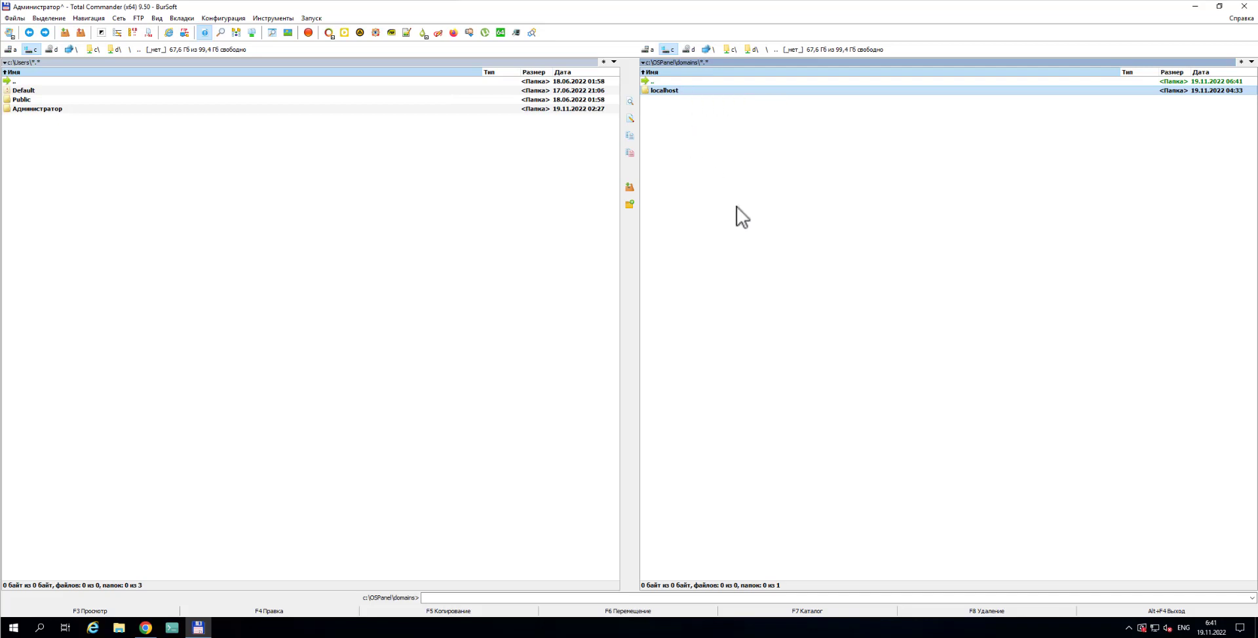
# Create a new folder named admin.local in domains with F7
pyautogui.press('F7')
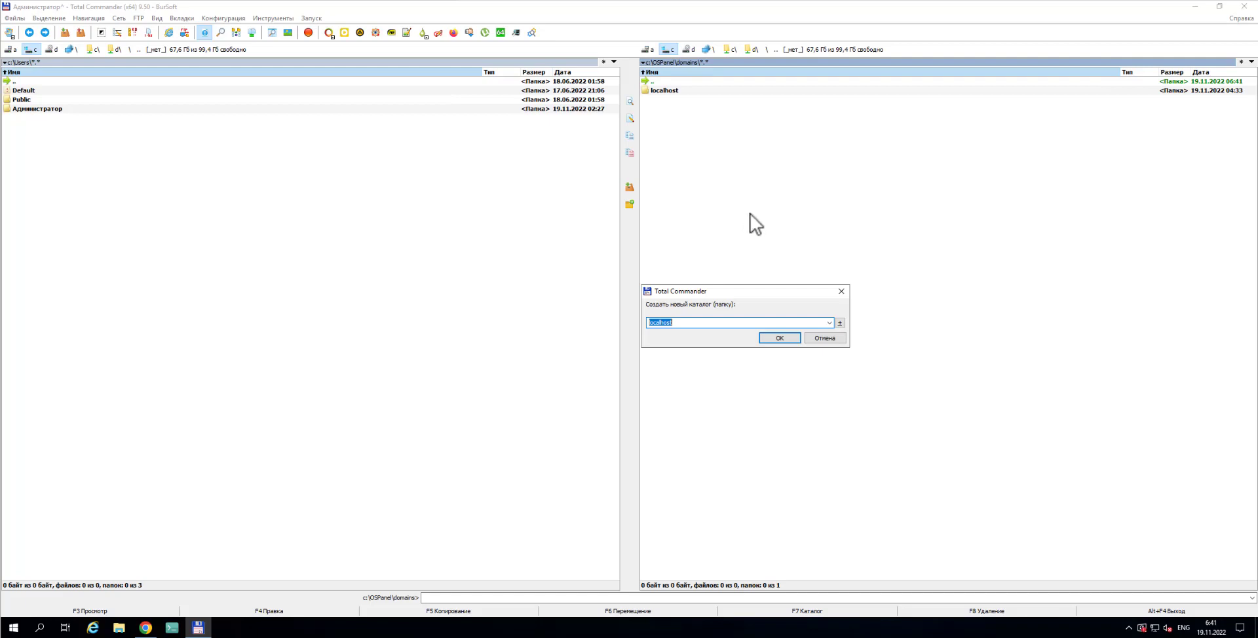
pyautogui.write('admin.local')
pyautogui.click(779, 339)
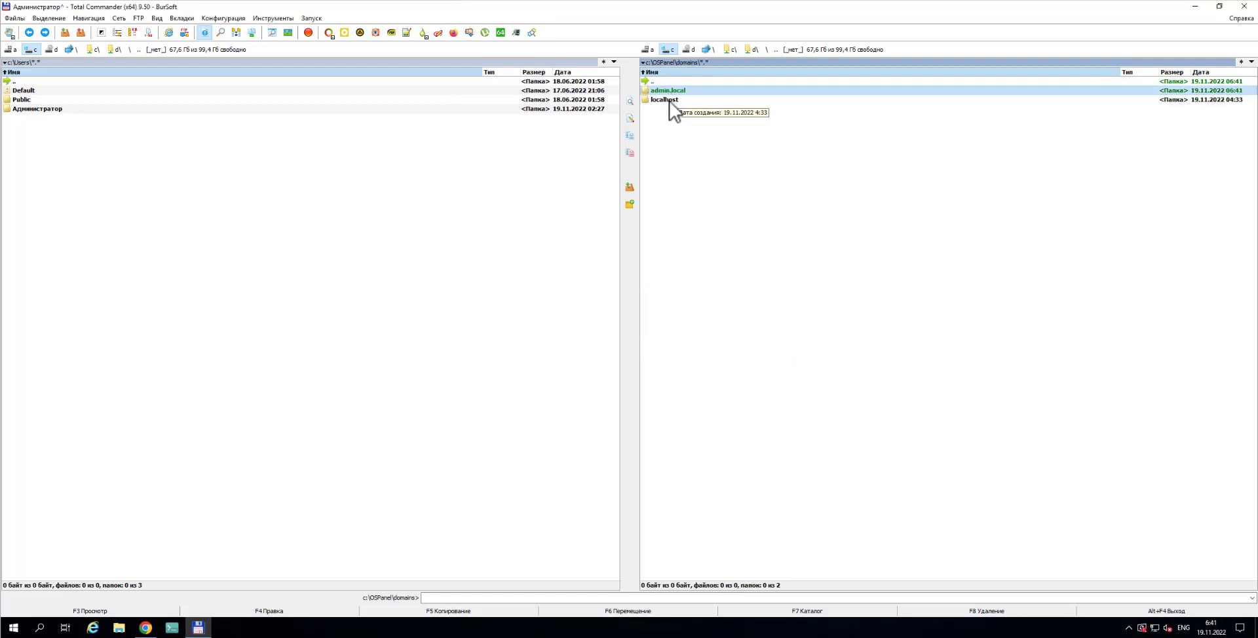
# Copy .htaccess and index.html from the localhost folder
pyautogui.click(665, 100)
pyautogui.doubleClick(665, 100)
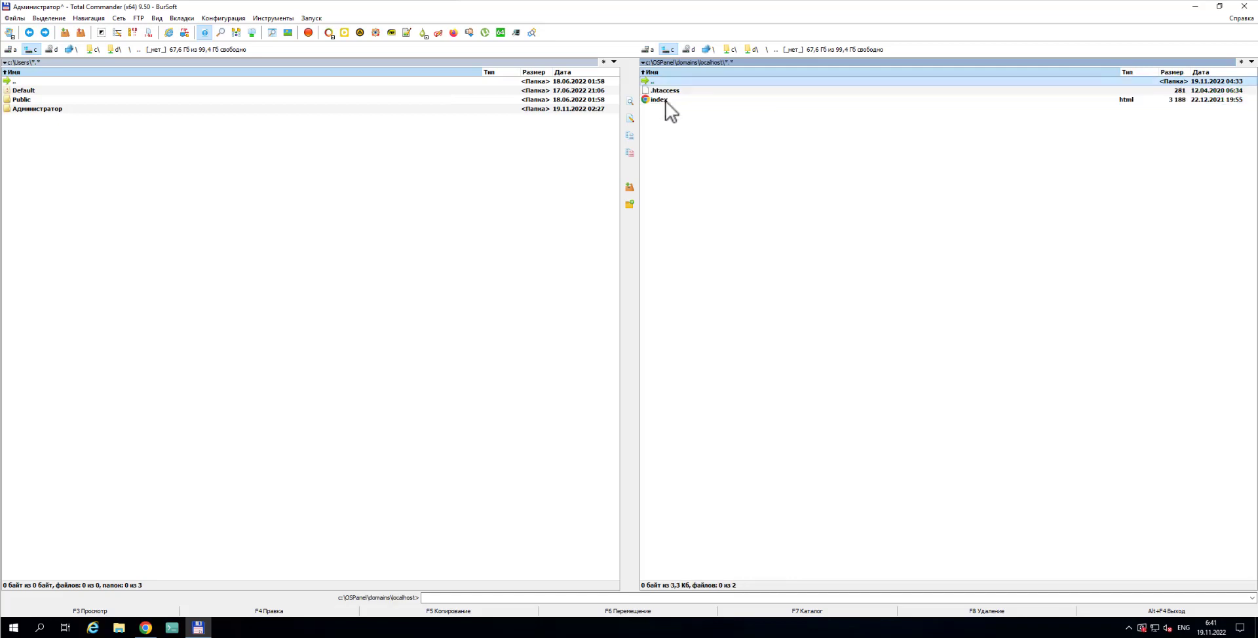
pyautogui.keyDown('ctrl'); pyautogui.click(665, 90); pyautogui.keyUp('ctrl')
pyautogui.keyDown('ctrl'); pyautogui.click(661, 99); pyautogui.keyUp('ctrl')
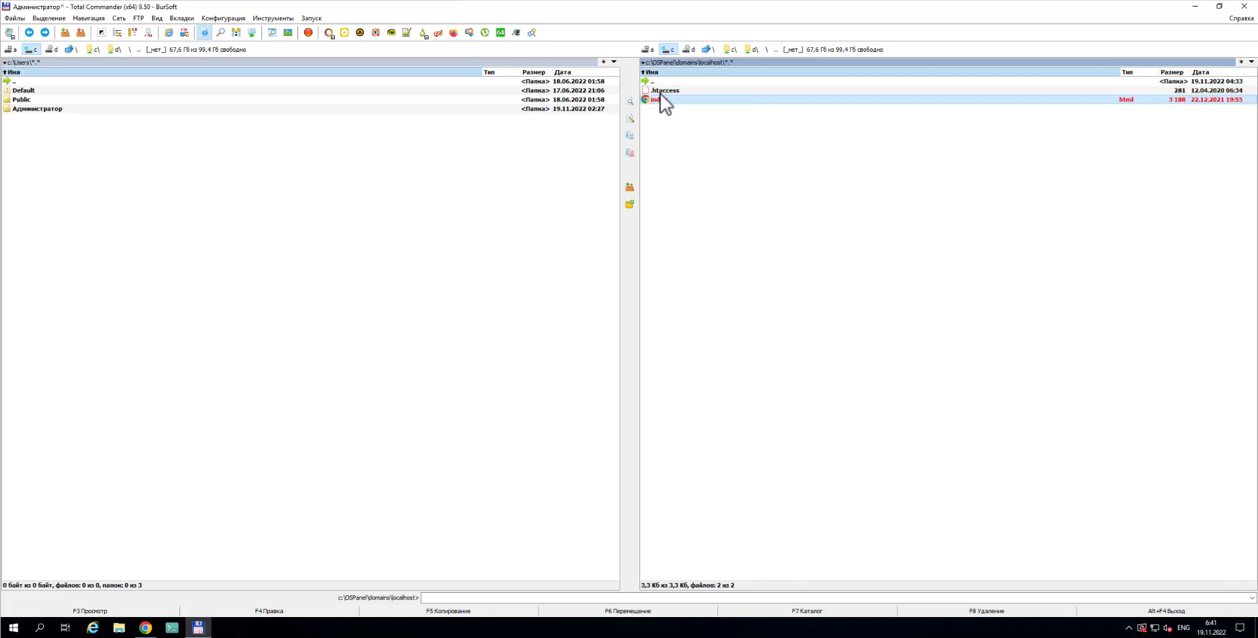
pyautogui.rightClick(659, 93)
pyautogui.click(691, 237)
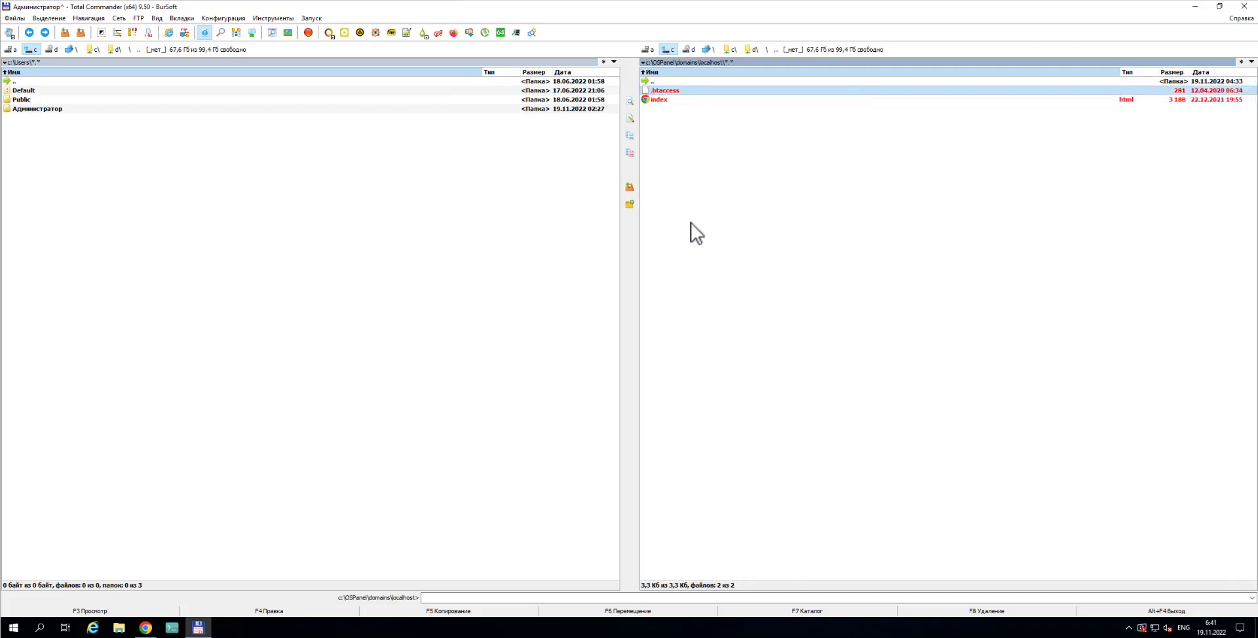
# Paste the two files into admin.local and return to the domains folder
pyautogui.doubleClick(671, 82)
pyautogui.press('Up')
pyautogui.press('Return')
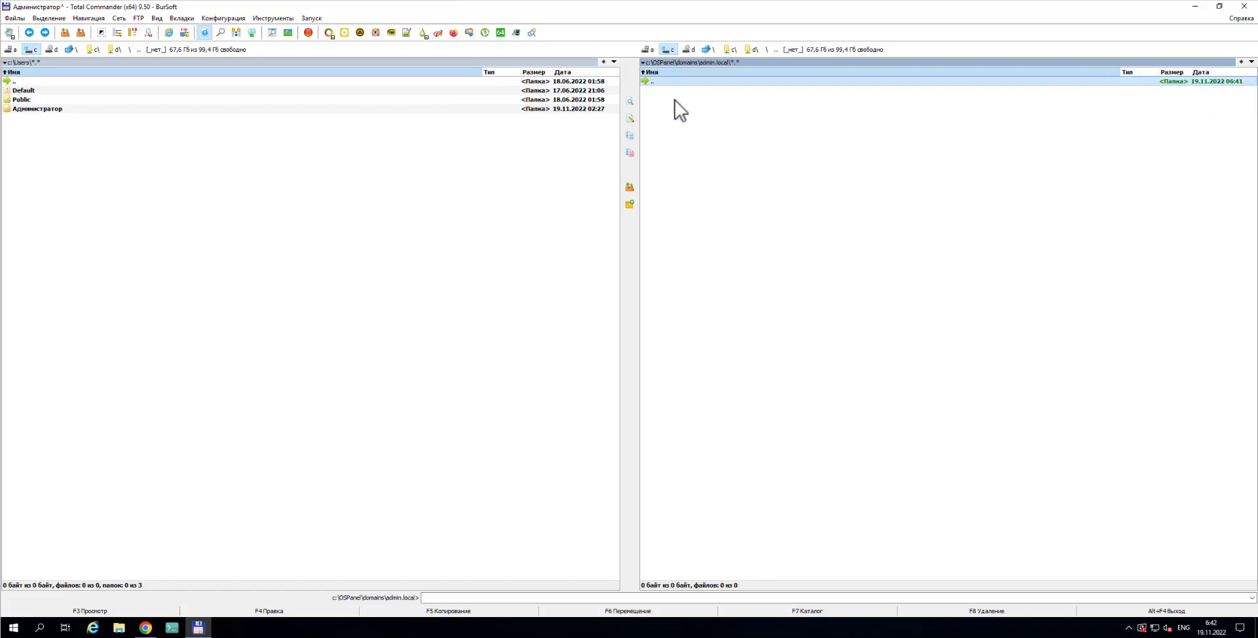
pyautogui.rightClick(679, 135)
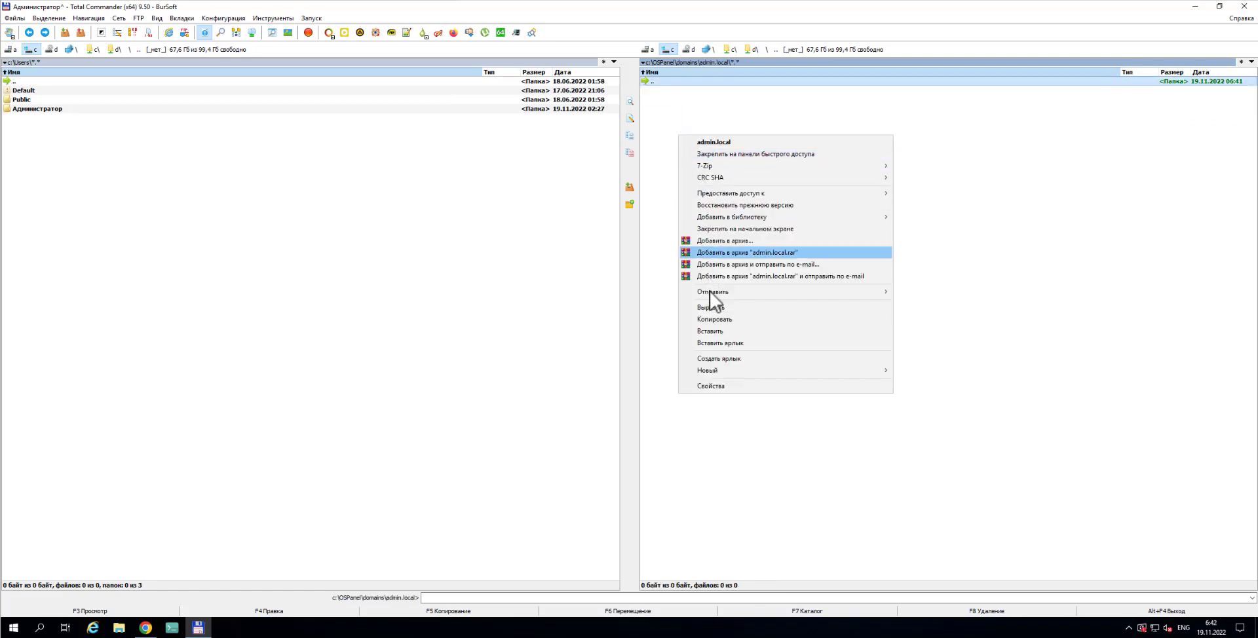
pyautogui.click(714, 331)
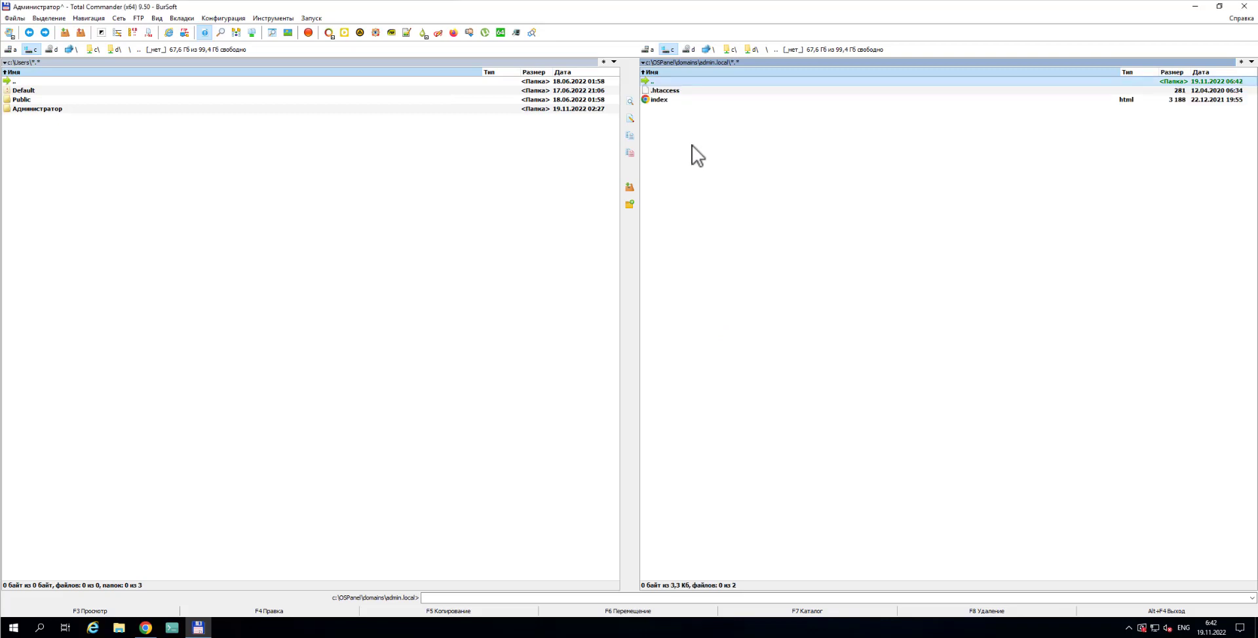
pyautogui.doubleClick(669, 82)
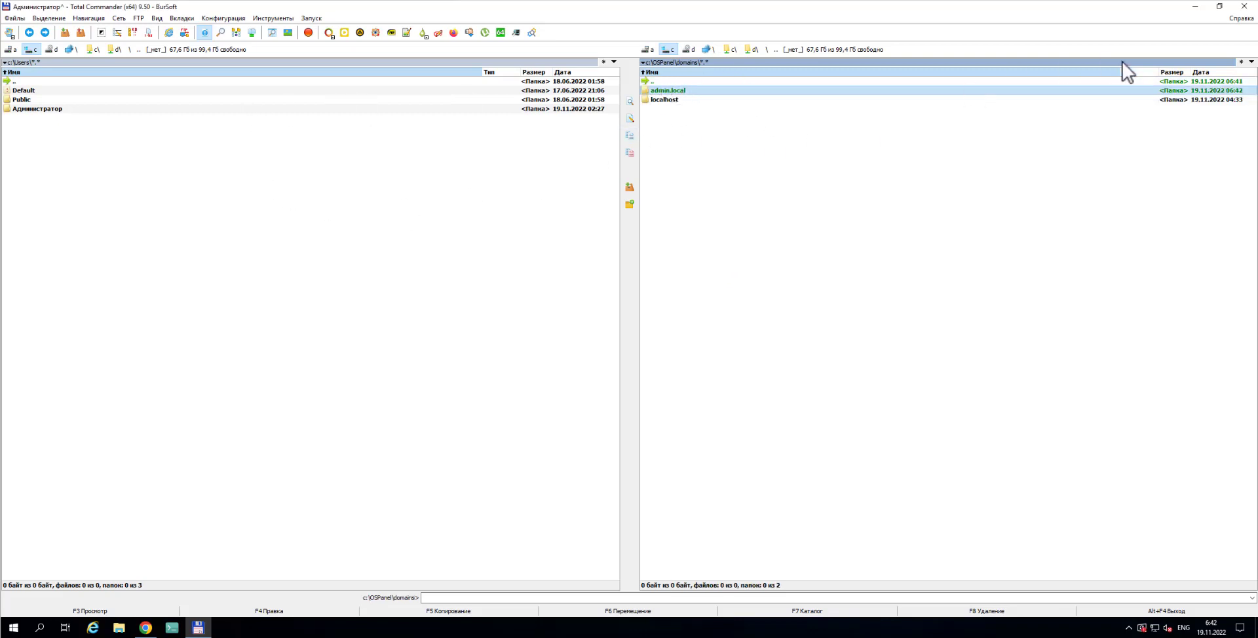
# Minimize Total Commander, relaunch Open Server Panel, dismiss its already-running error, and expand the tray icons
pyautogui.click(1196, 7)
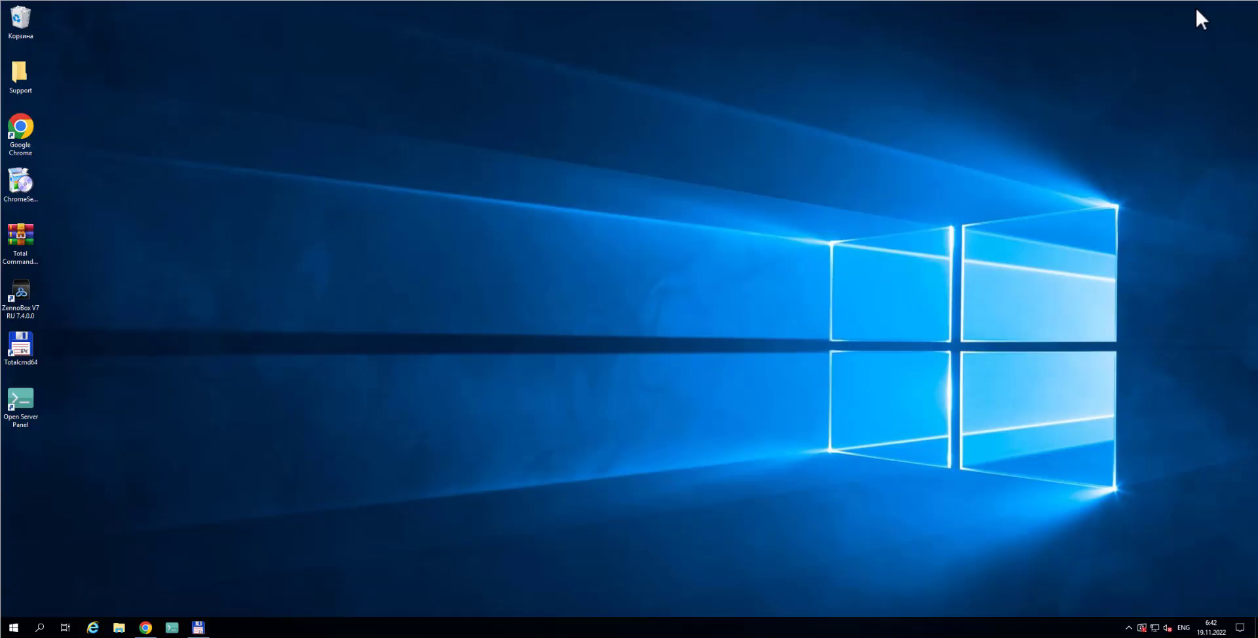
pyautogui.moveTo(14, 407); pyautogui.dragTo(166, 633)
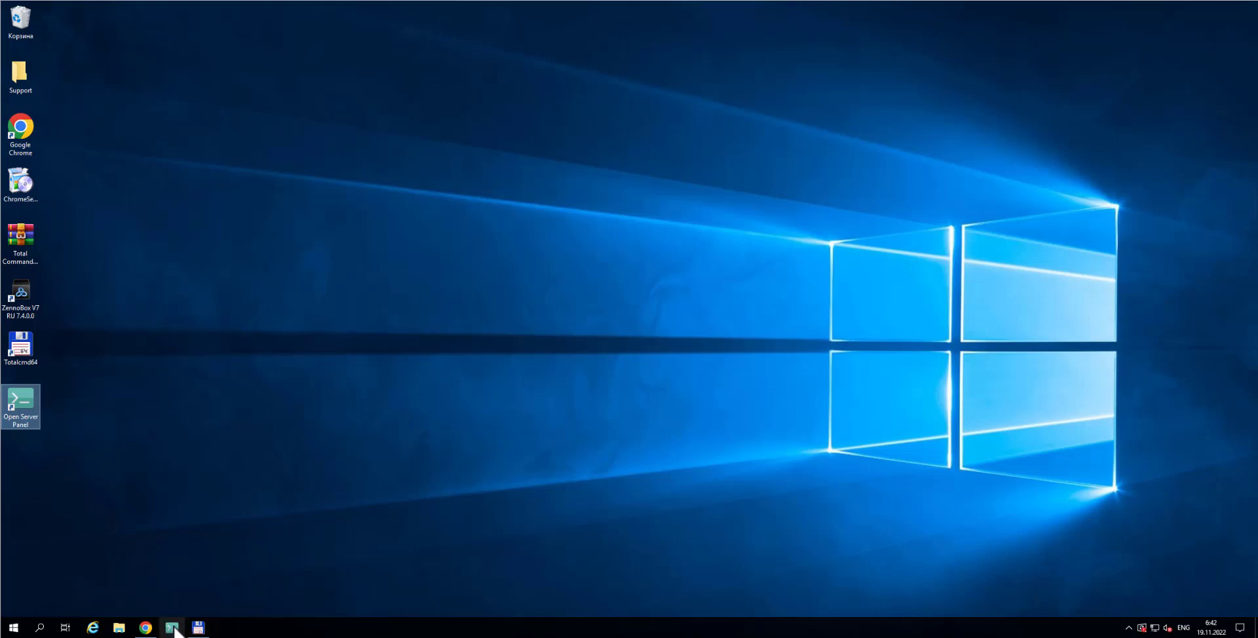
pyautogui.click(1128, 628)
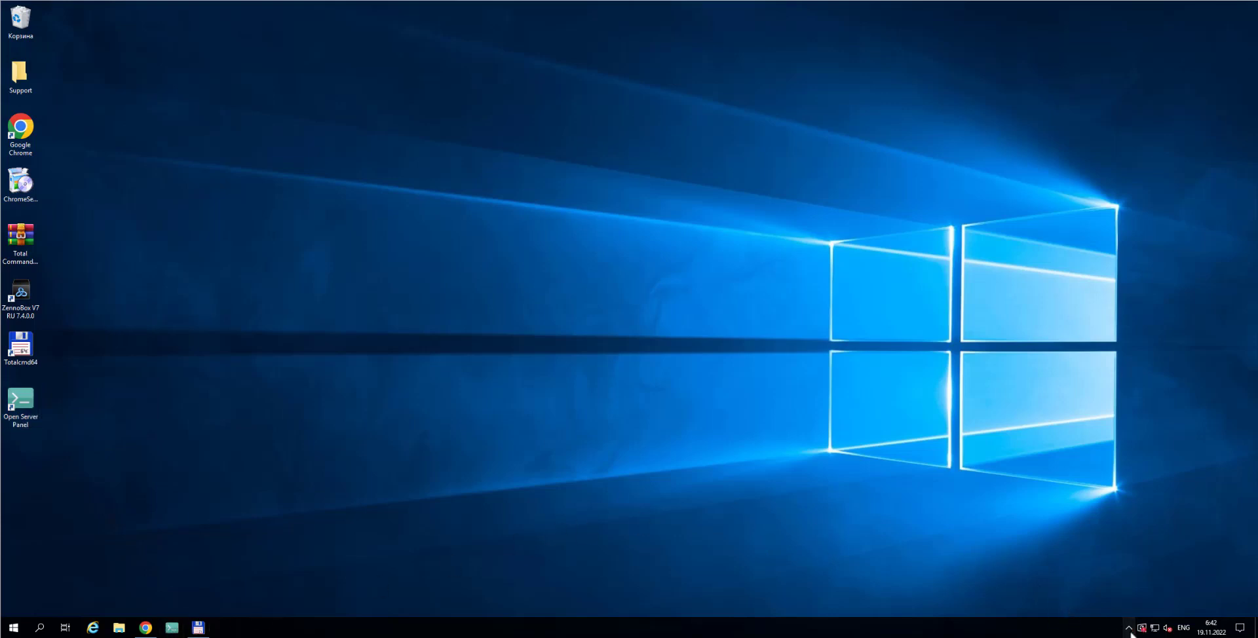
pyautogui.click(170, 630)
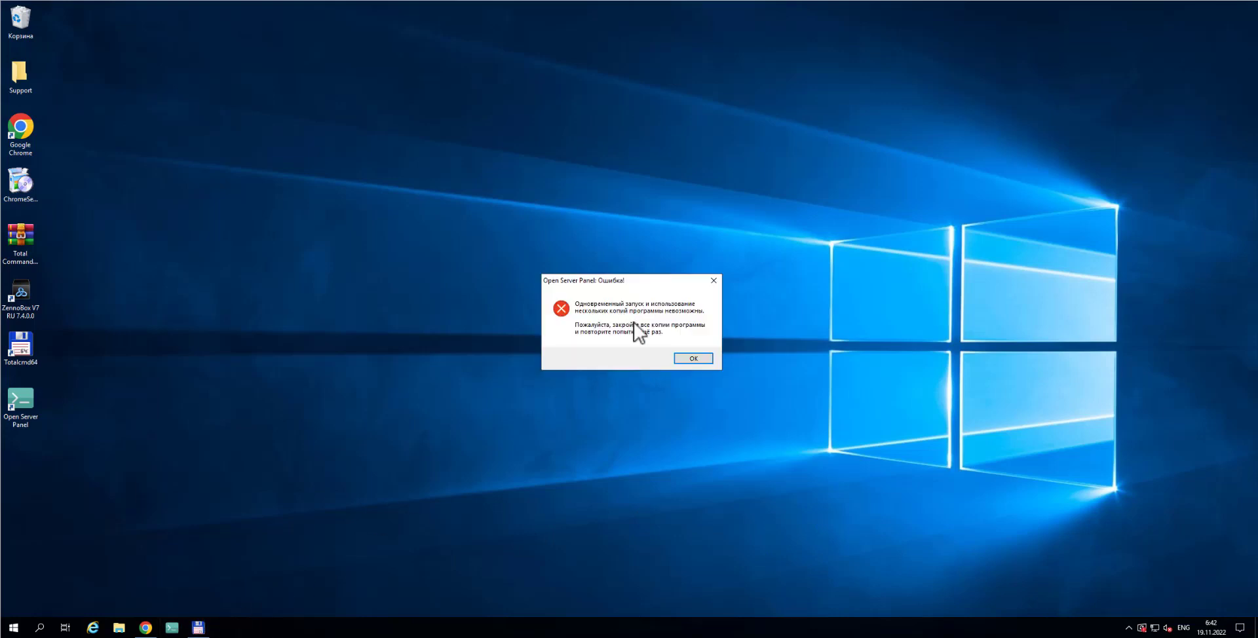
pyautogui.click(691, 359)
pyautogui.click(1129, 629)
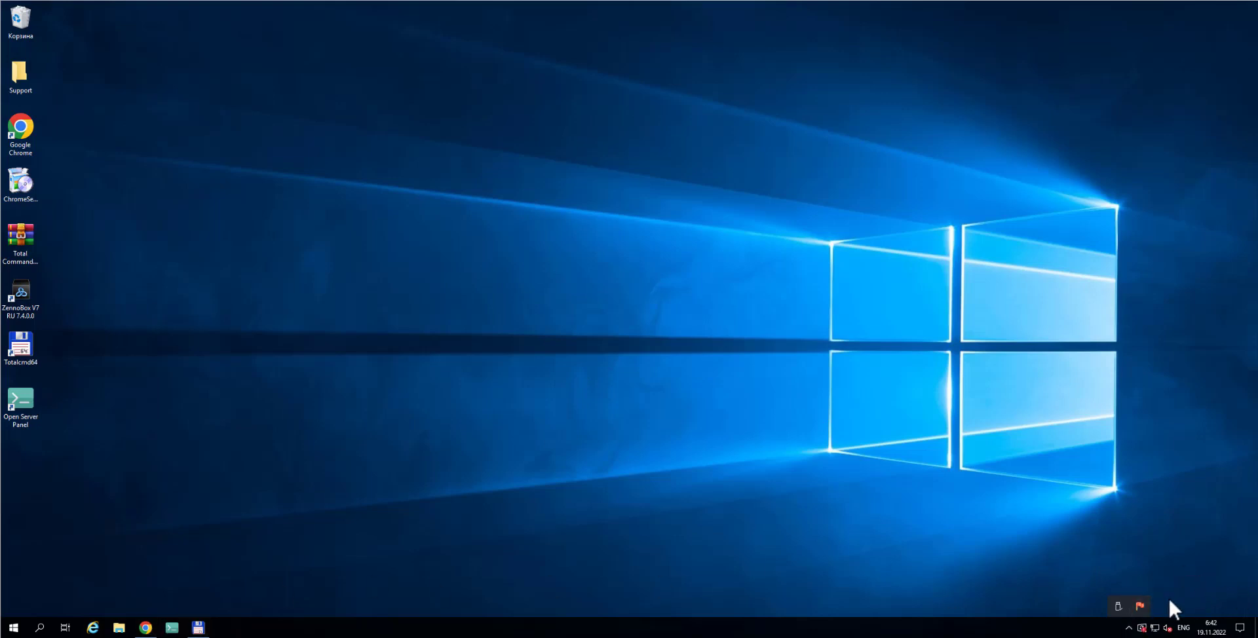
# Open the Default profile settings from the Open Server tray menu and view the Сервер page
pyautogui.click(1139, 605)
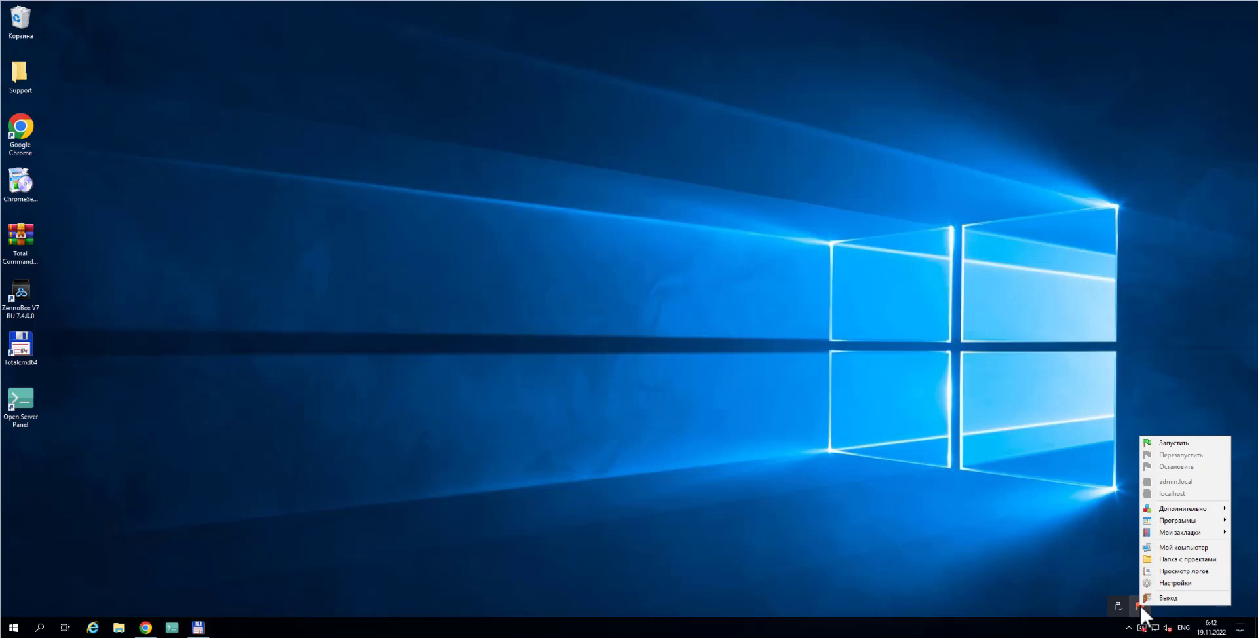
pyautogui.click(1174, 582)
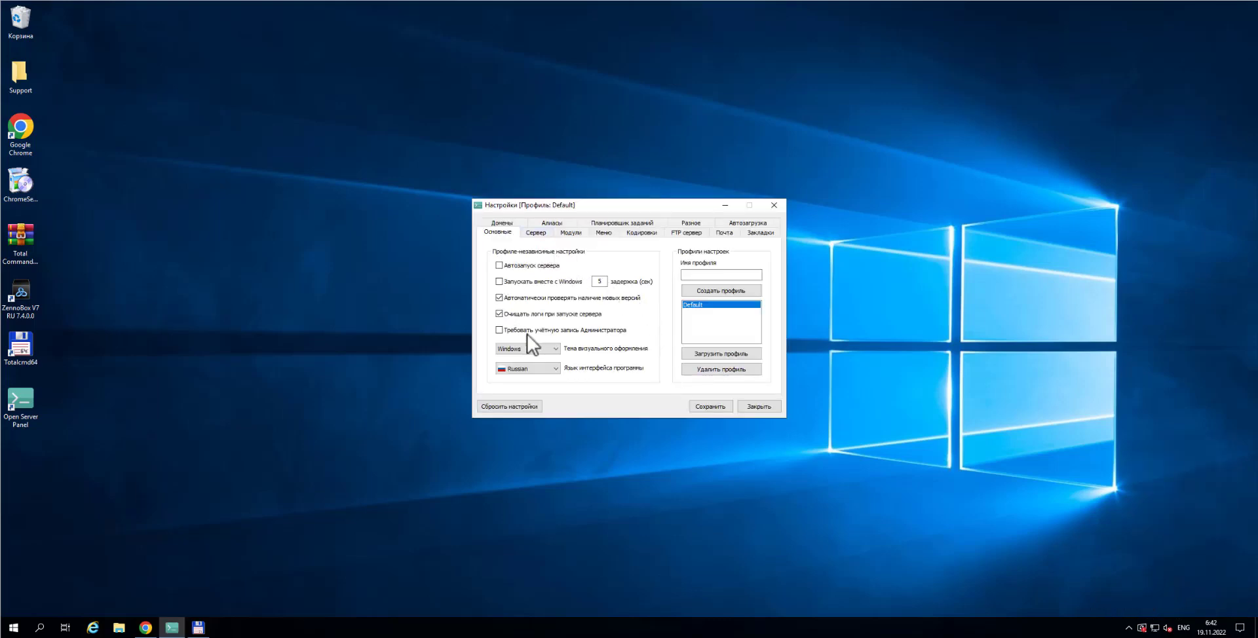
pyautogui.click(537, 236)
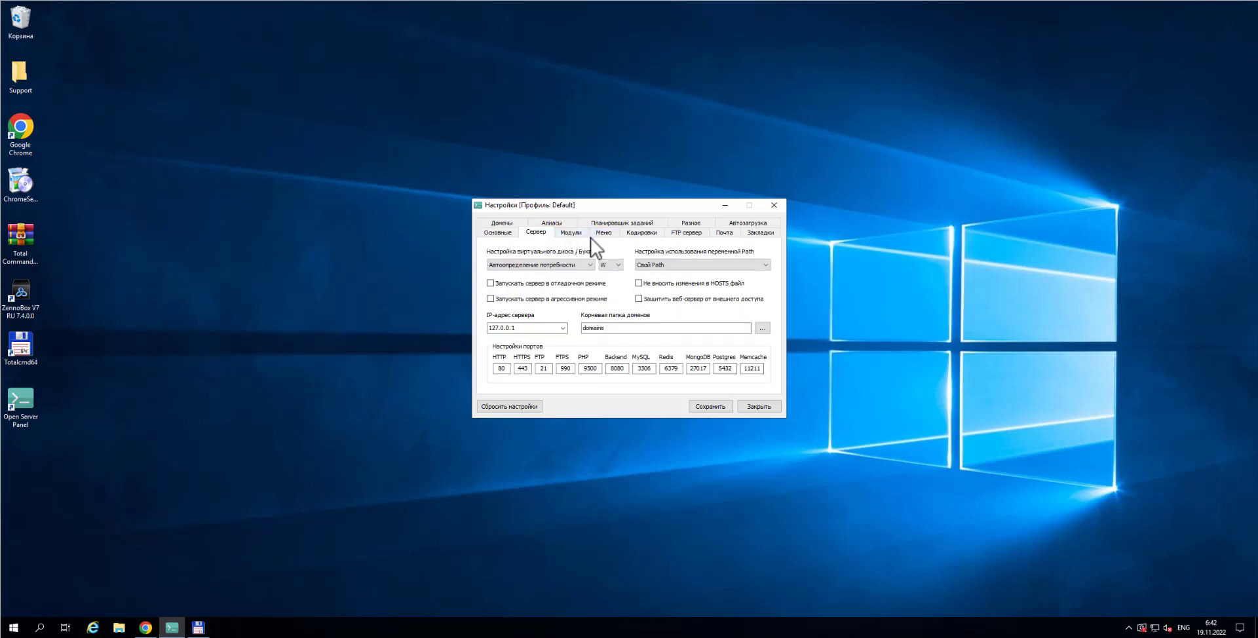
# Browse the Домены page's domain management options, then the Алиасы and Модули pages
pyautogui.click(499, 224)
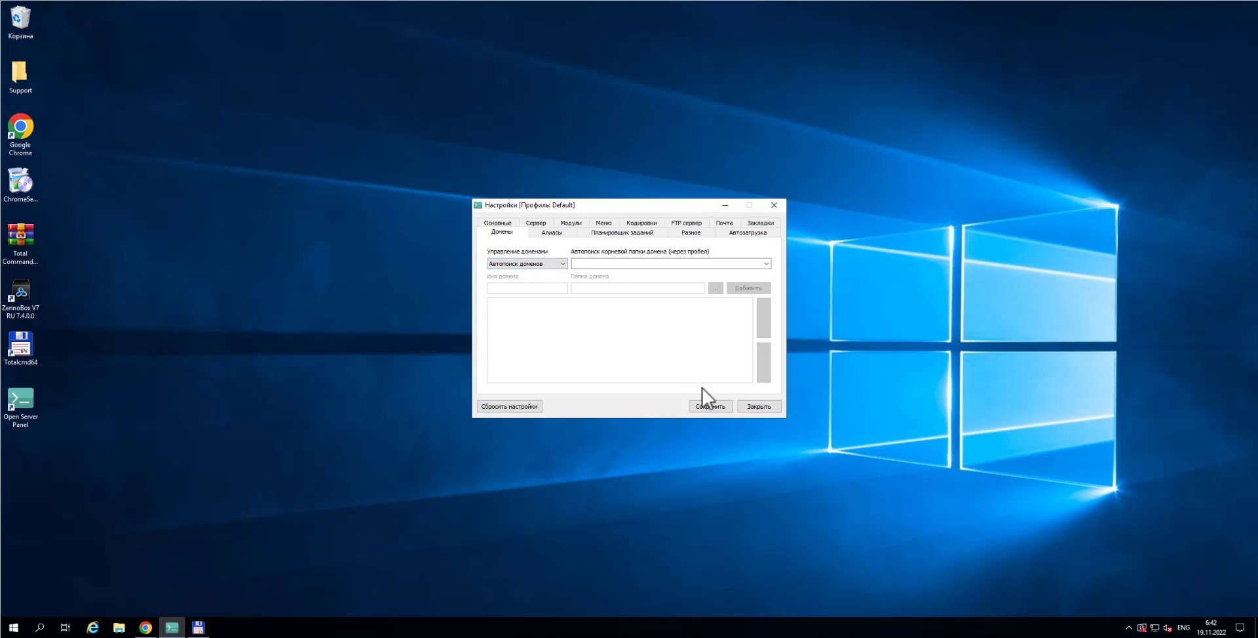
pyautogui.click(553, 264)
pyautogui.click(553, 274)
pyautogui.click(713, 407)
pyautogui.click(554, 234)
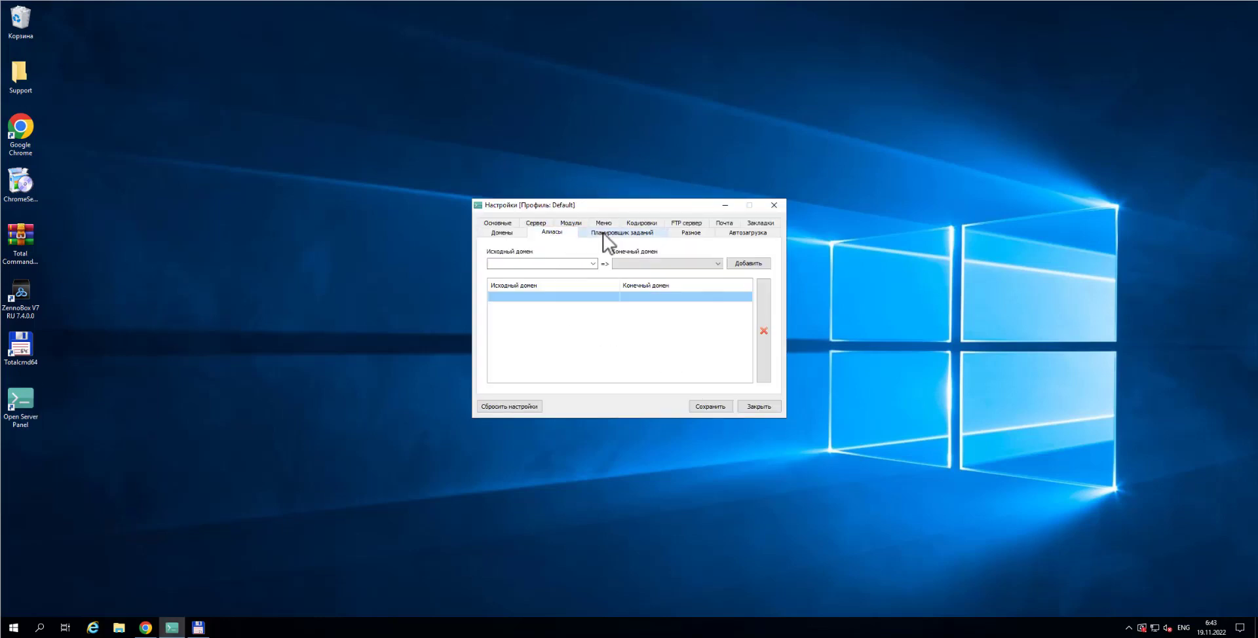
pyautogui.click(565, 224)
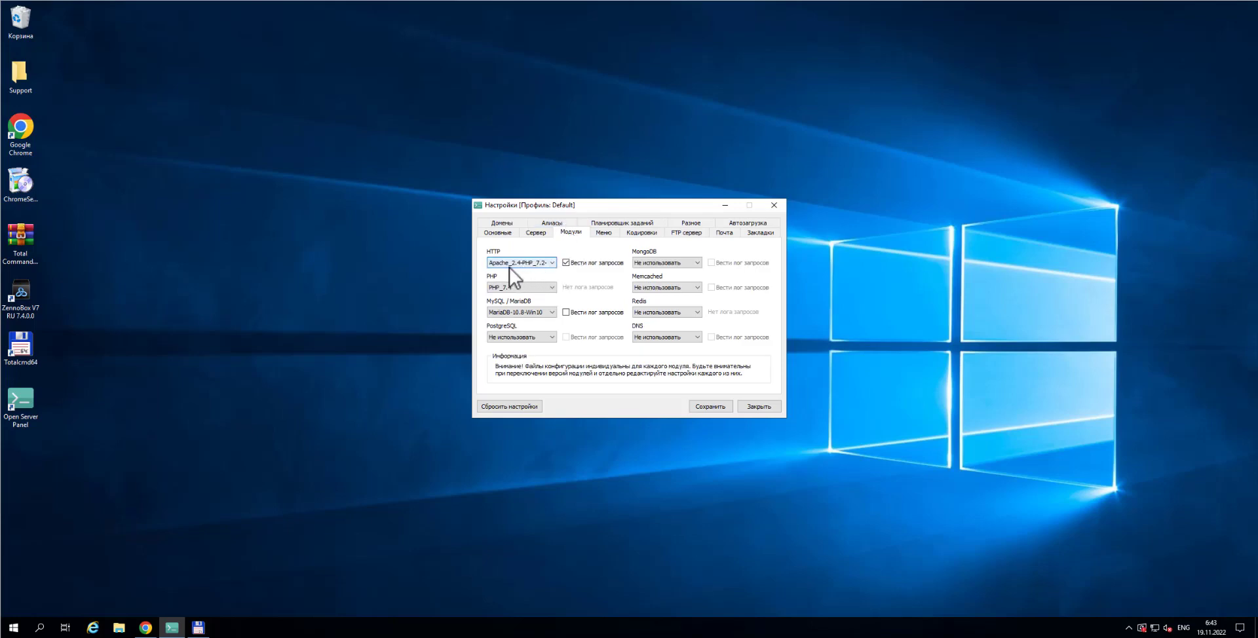
# Choose Apache_2.4-PHP_7.2-7.4+Nginx_1.23 as the HTTP module, keeping PHP_7.4
pyautogui.click(552, 262)
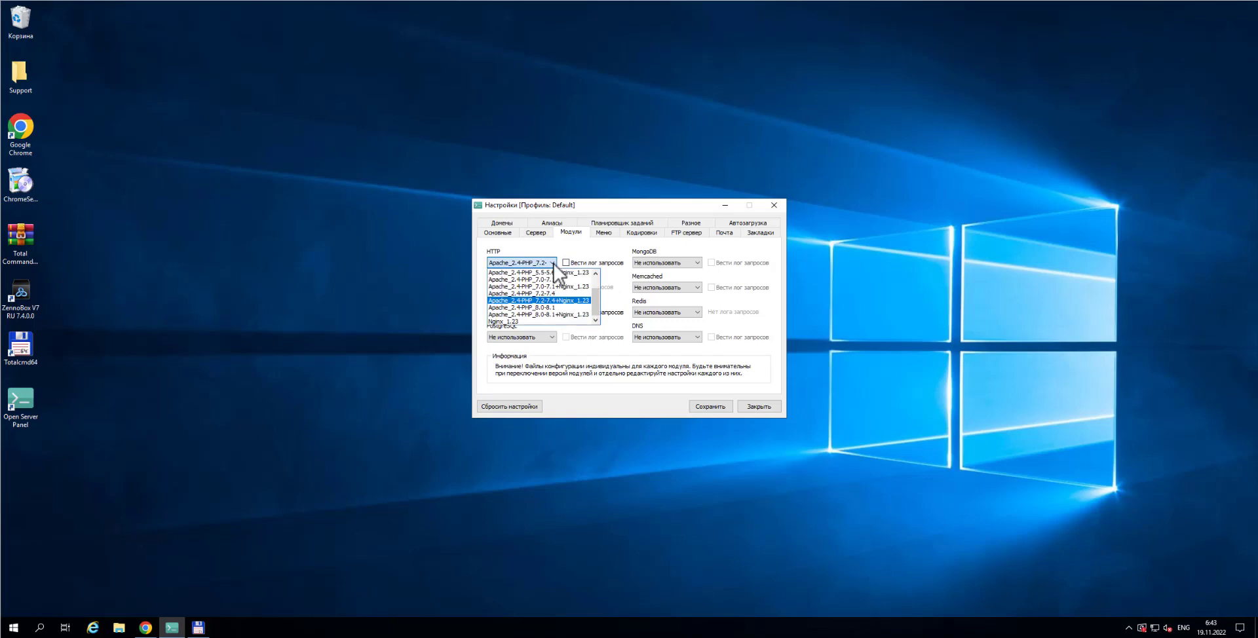
pyautogui.click(561, 302)
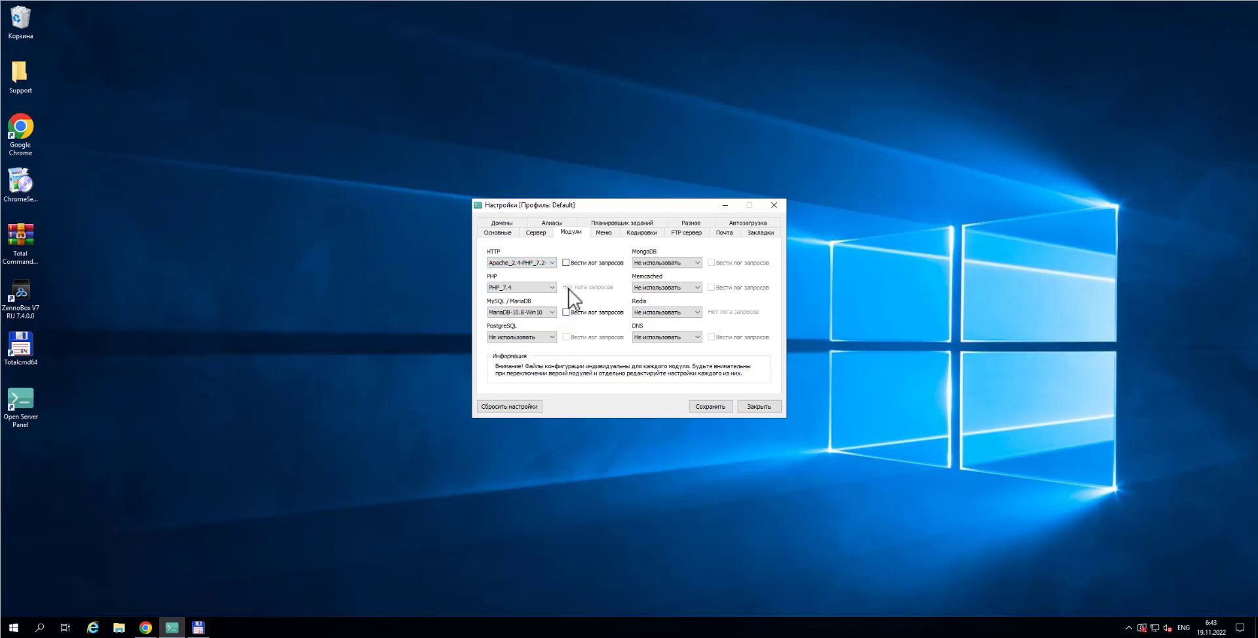
pyautogui.click(521, 289)
pyautogui.click(520, 289)
pyautogui.click(528, 313)
# Save the module settings and close the settings window
pyautogui.moveTo(608, 206); pyautogui.dragTo(616, 167)
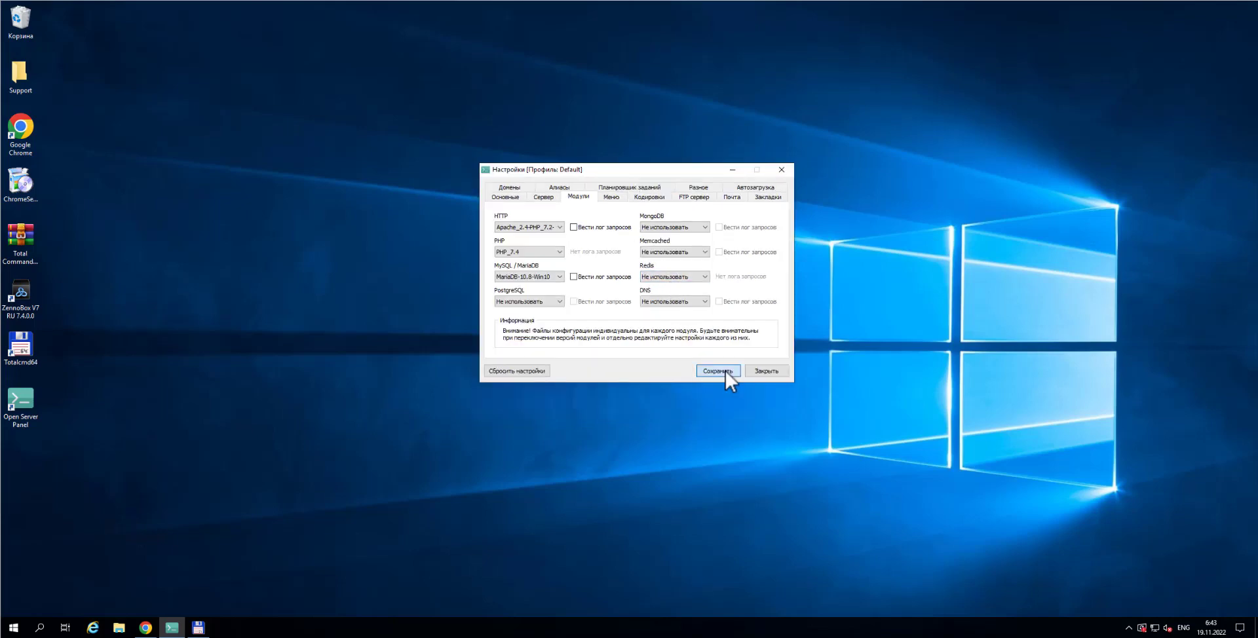
pyautogui.click(725, 368)
pyautogui.click(773, 368)
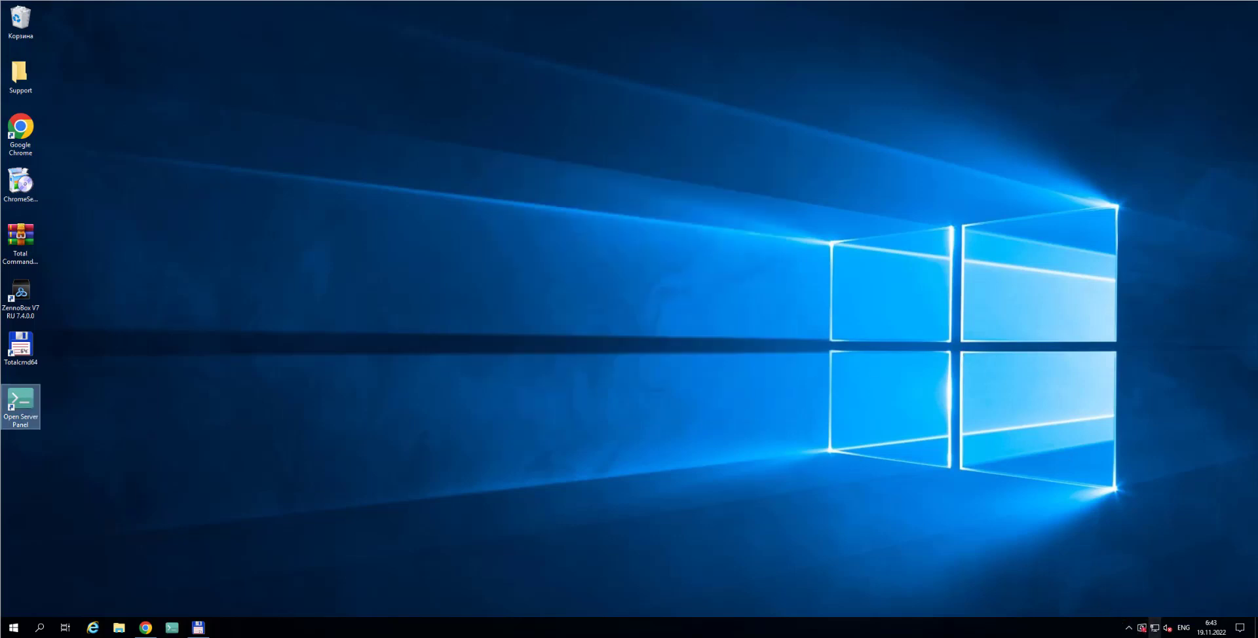
# Start the local web server from the Open Server tray menu
pyautogui.click(1128, 628)
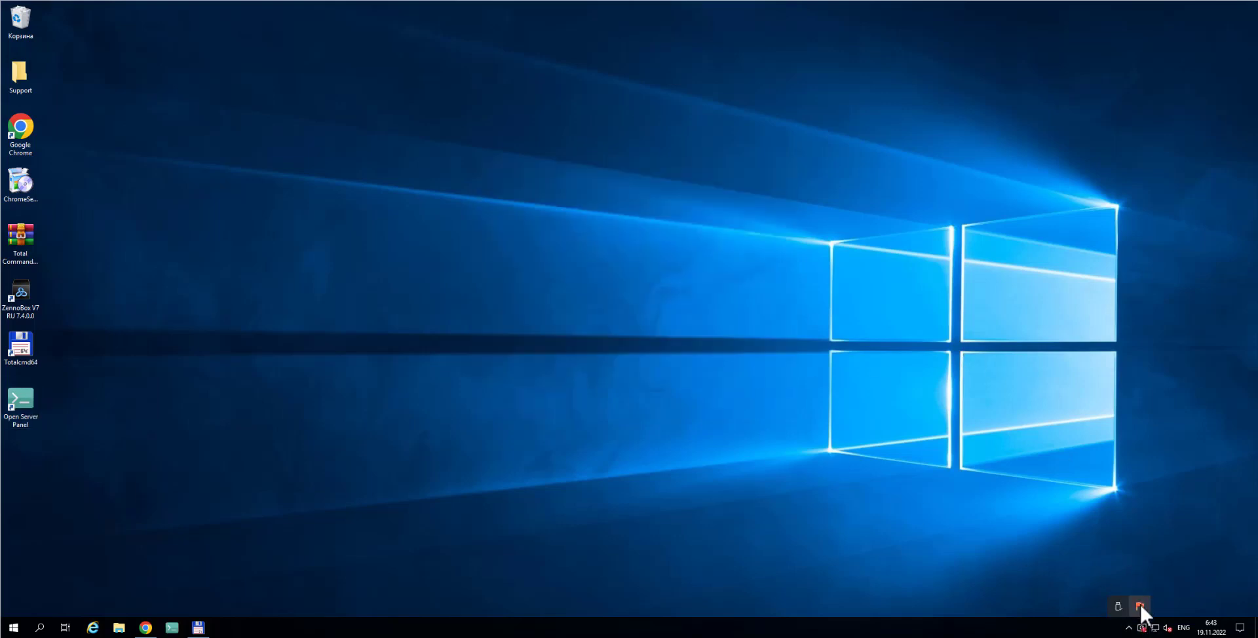
pyautogui.click(1139, 605)
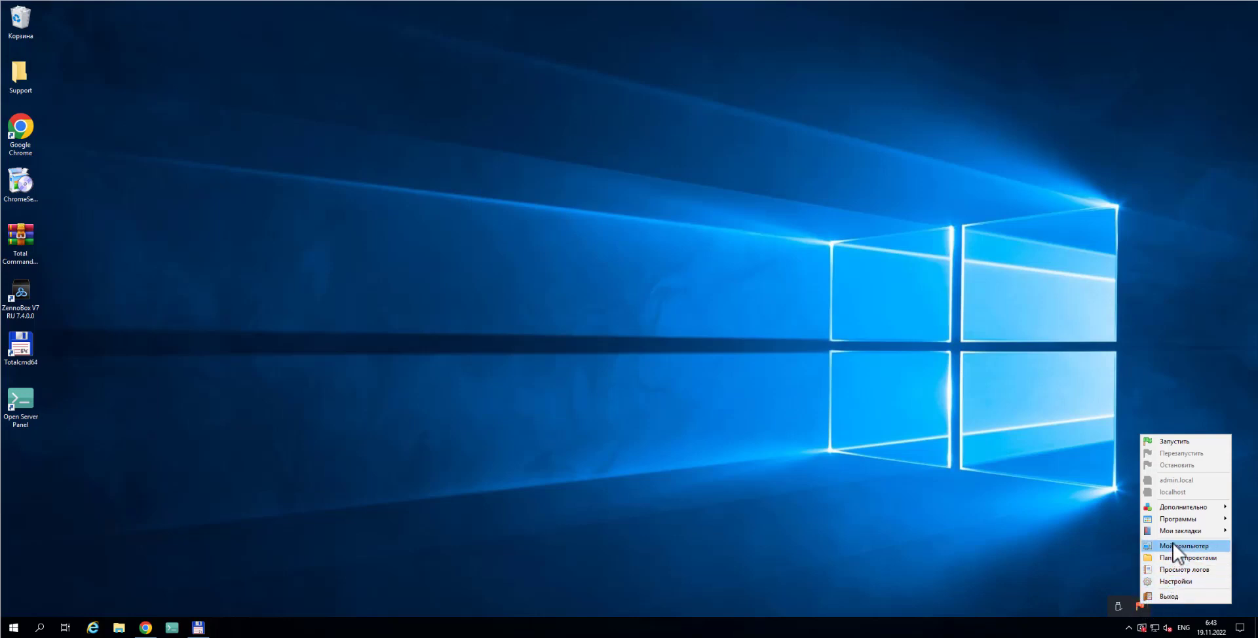
pyautogui.moveTo(1178, 510)
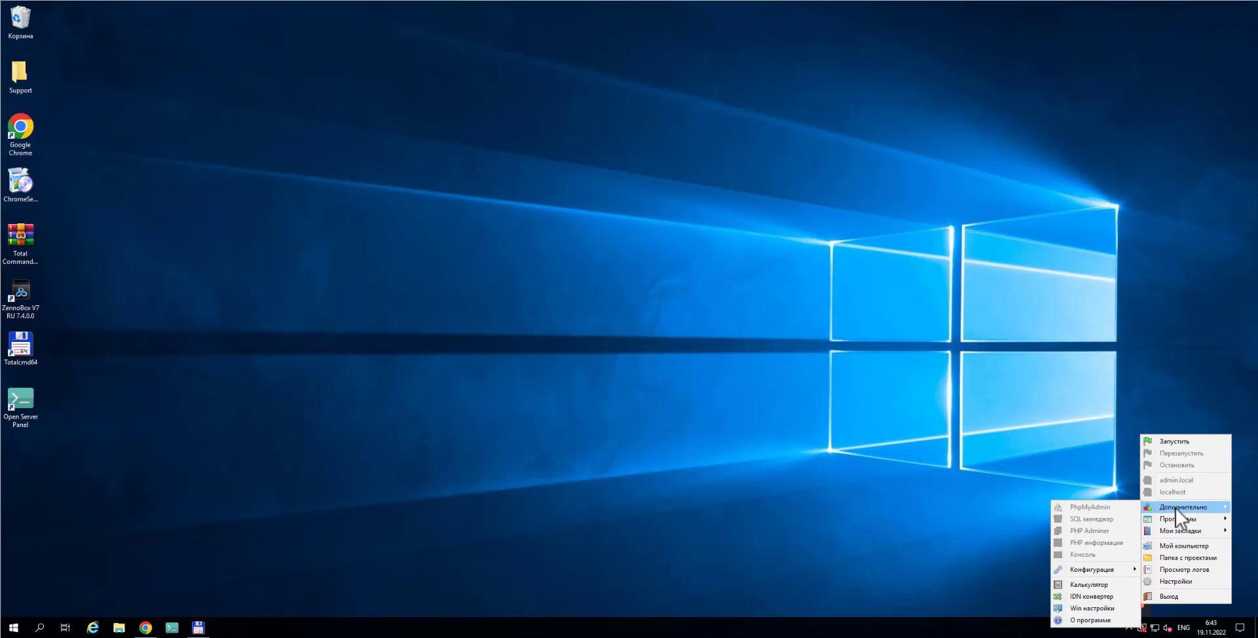
pyautogui.click(1176, 442)
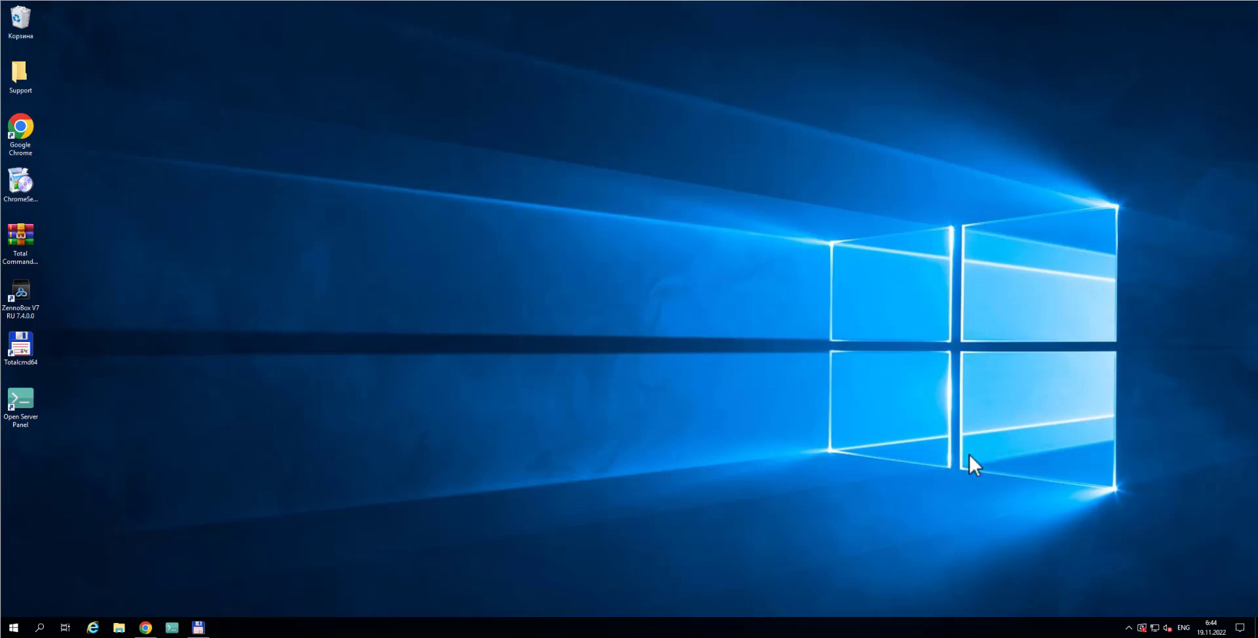
# Recheck the Open Server tray menu, then bring Chrome with the FBcombo article forward
pyautogui.click(1128, 626)
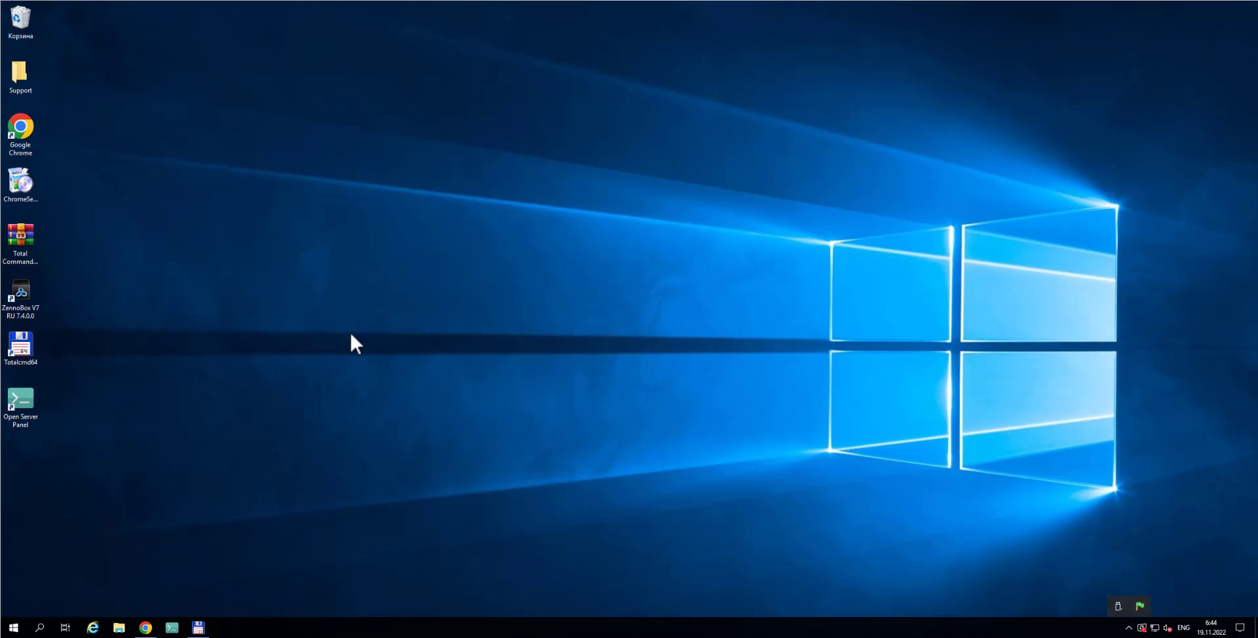
pyautogui.click(1129, 627)
pyautogui.click(1129, 627)
pyautogui.click(1139, 606)
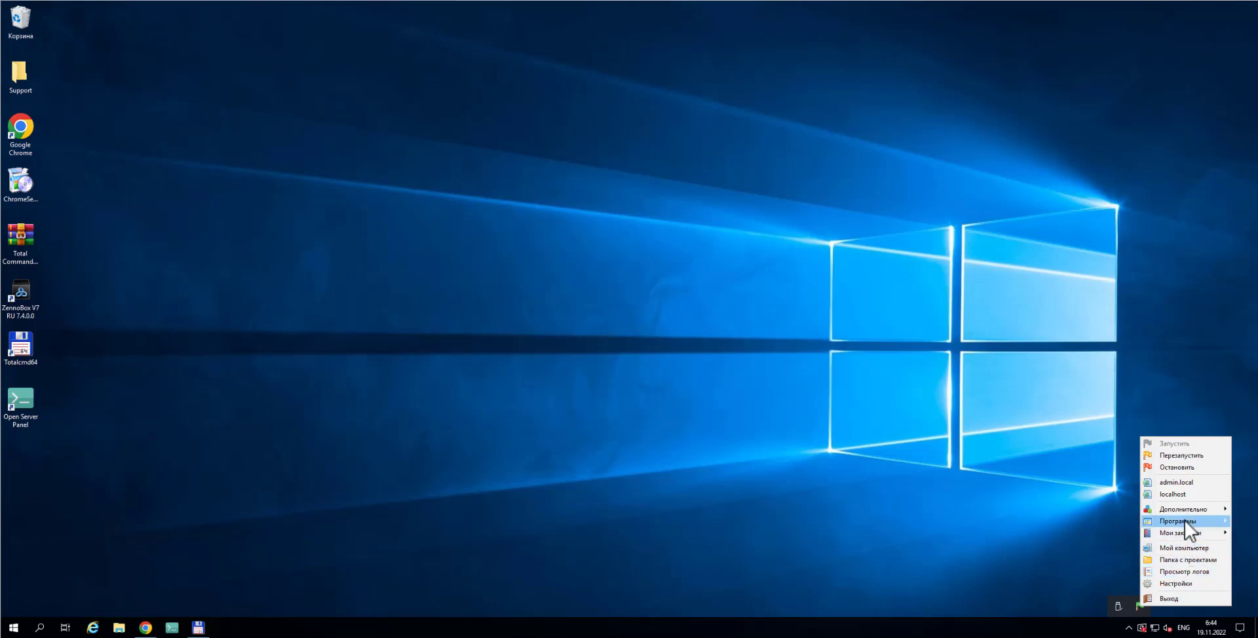
pyautogui.click(145, 628)
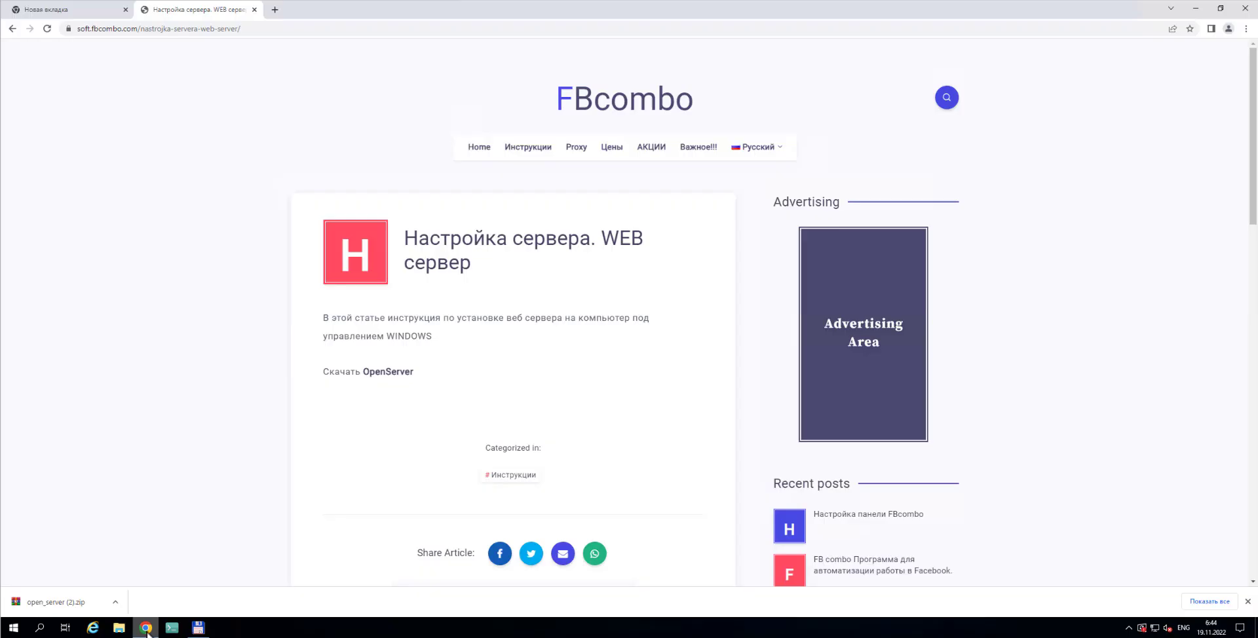
pyautogui.click(84, 14)
pyautogui.click(119, 31)
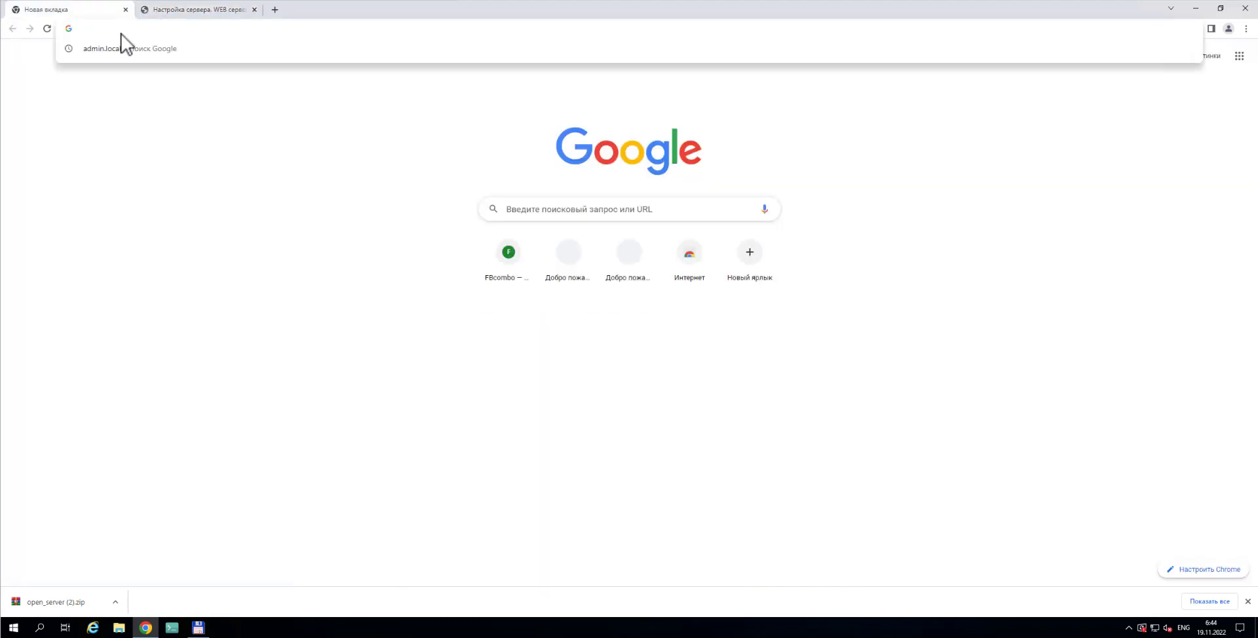
pyautogui.write('http://admin.local')
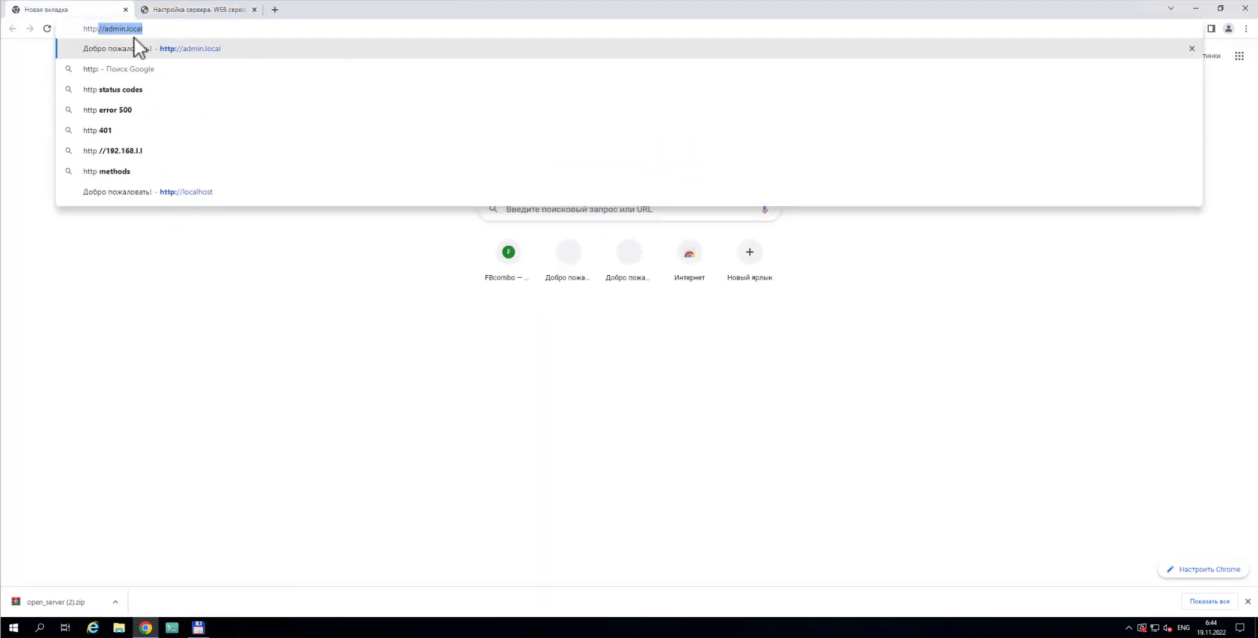
pyautogui.press('Right')
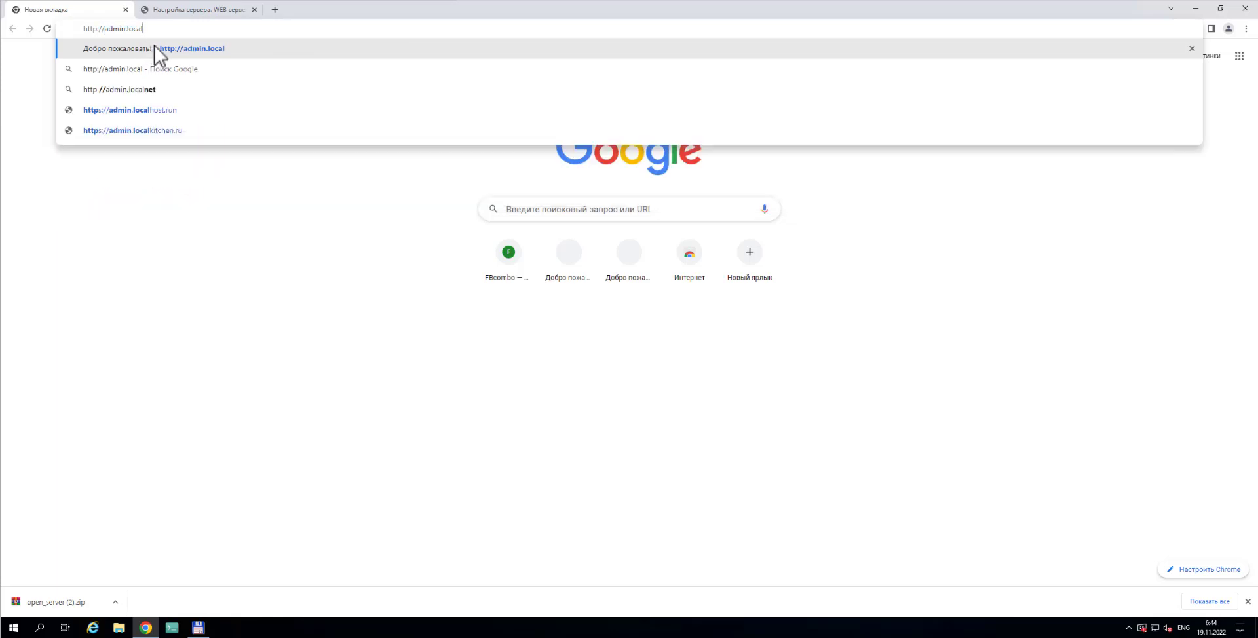
pyautogui.click(155, 48)
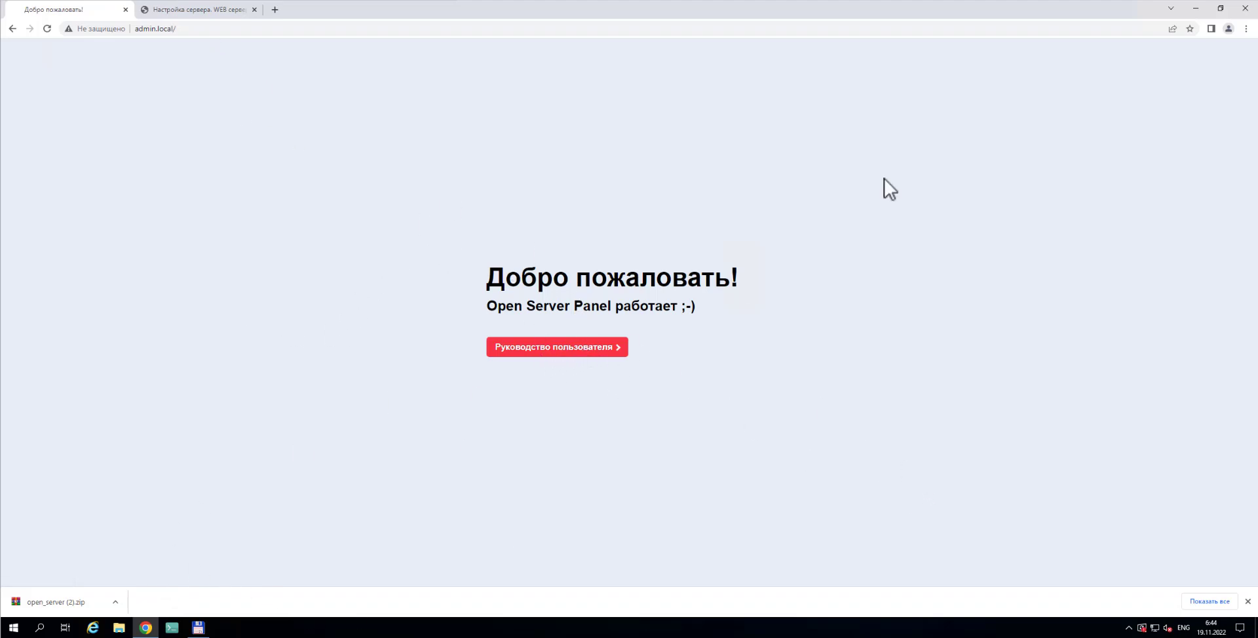
pyautogui.click(1196, 9)
# Create a desktop text document, rename it Шаги, and open it in Notepad
pyautogui.rightClick(336, 279)
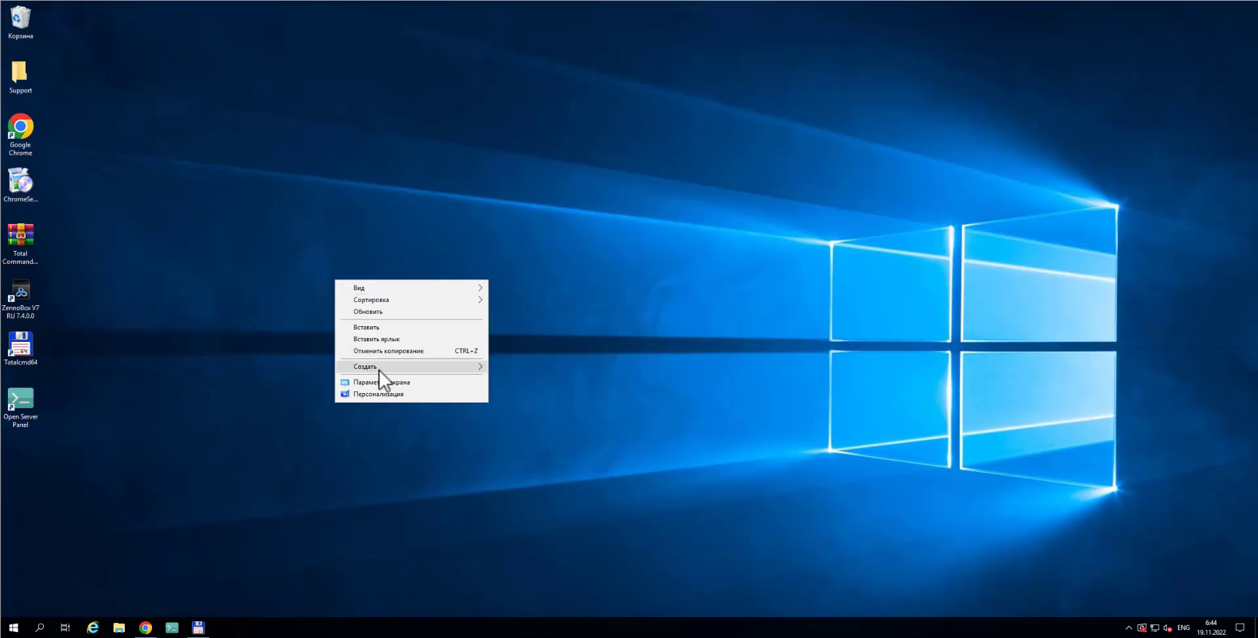
pyautogui.moveTo(406, 367)
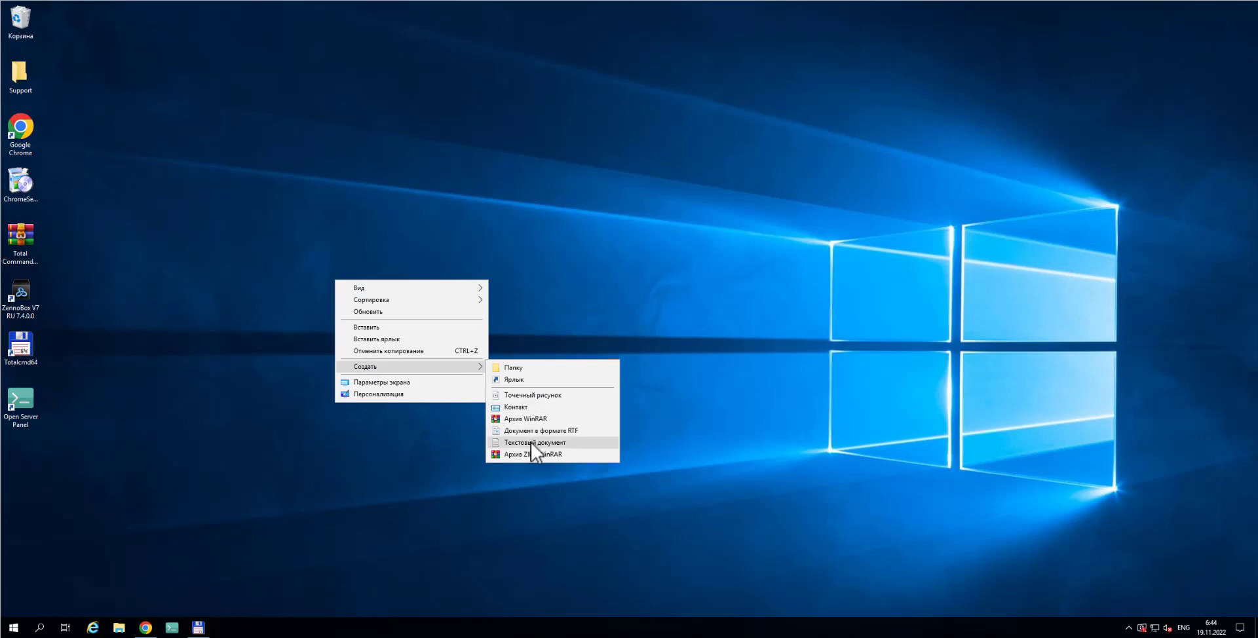
pyautogui.click(532, 443)
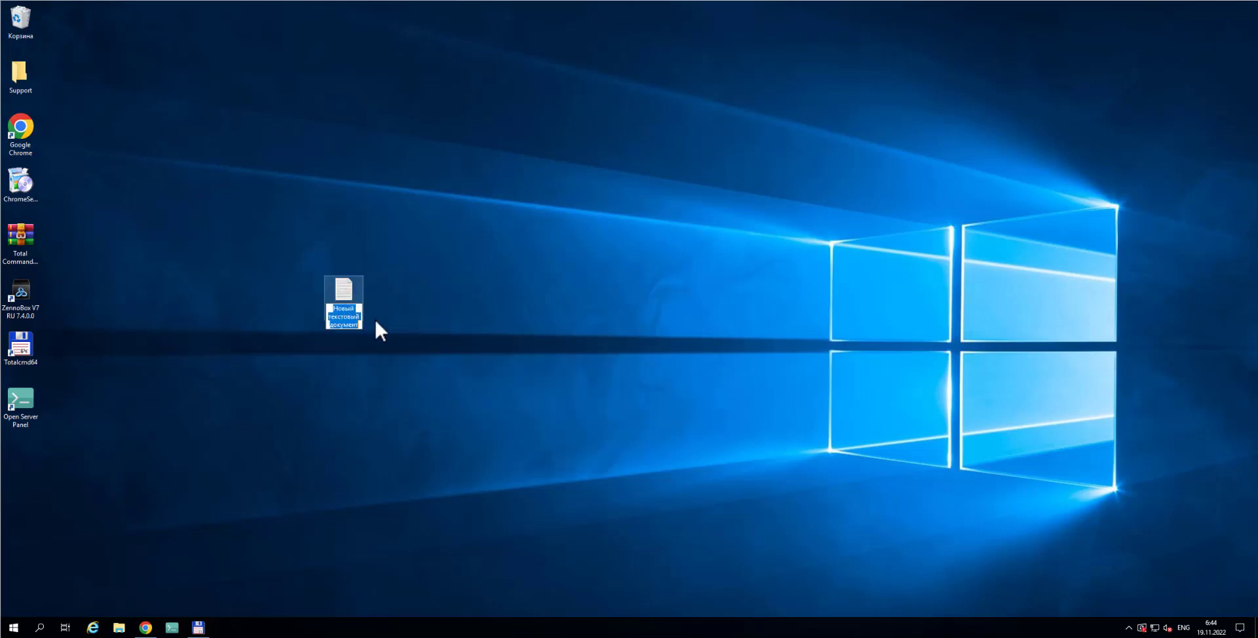
pyautogui.write('lfu')
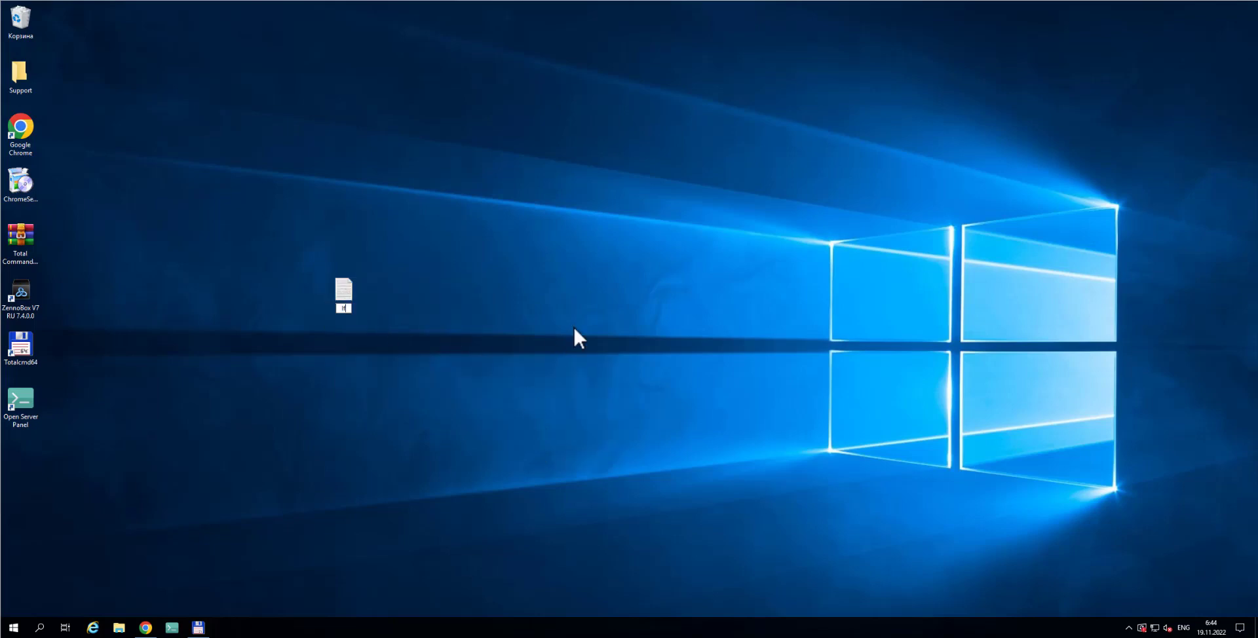
pyautogui.press('BackSpace')
pyautogui.press('BackSpace')
pyautogui.press('BackSpace')
pyautogui.hotkey('alt', 'shift')
pyautogui.write('Шаги')
pyautogui.press('Return')
pyautogui.doubleClick(341, 296)
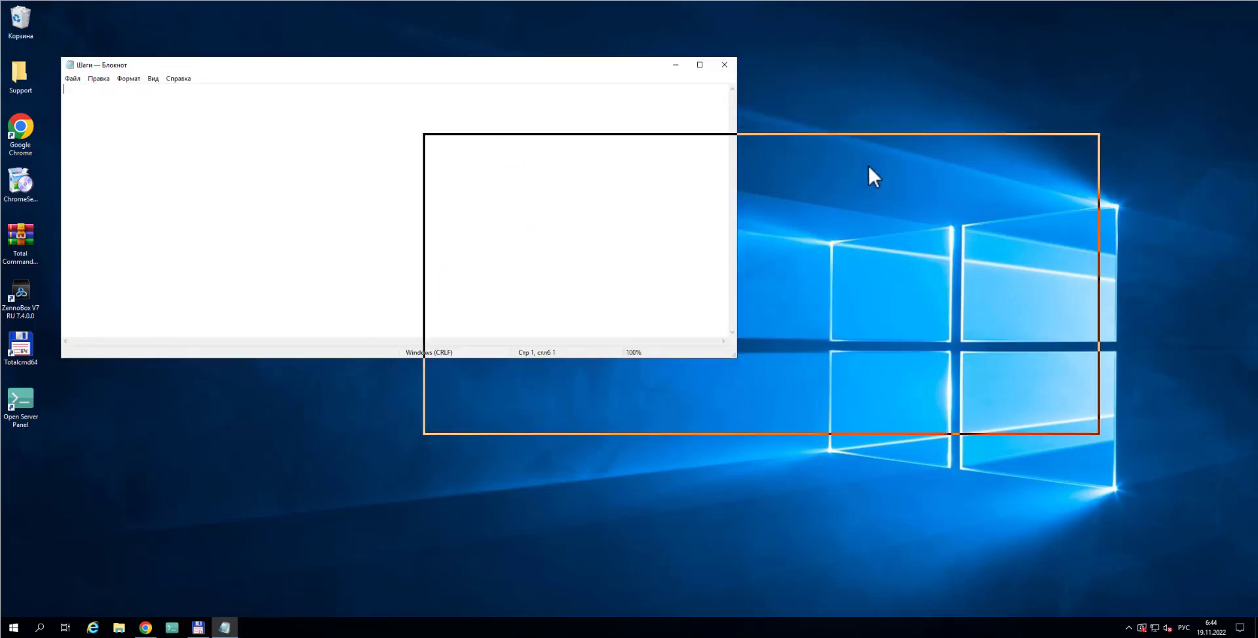
pyautogui.moveTo(869, 167); pyautogui.dragTo(851, 197)
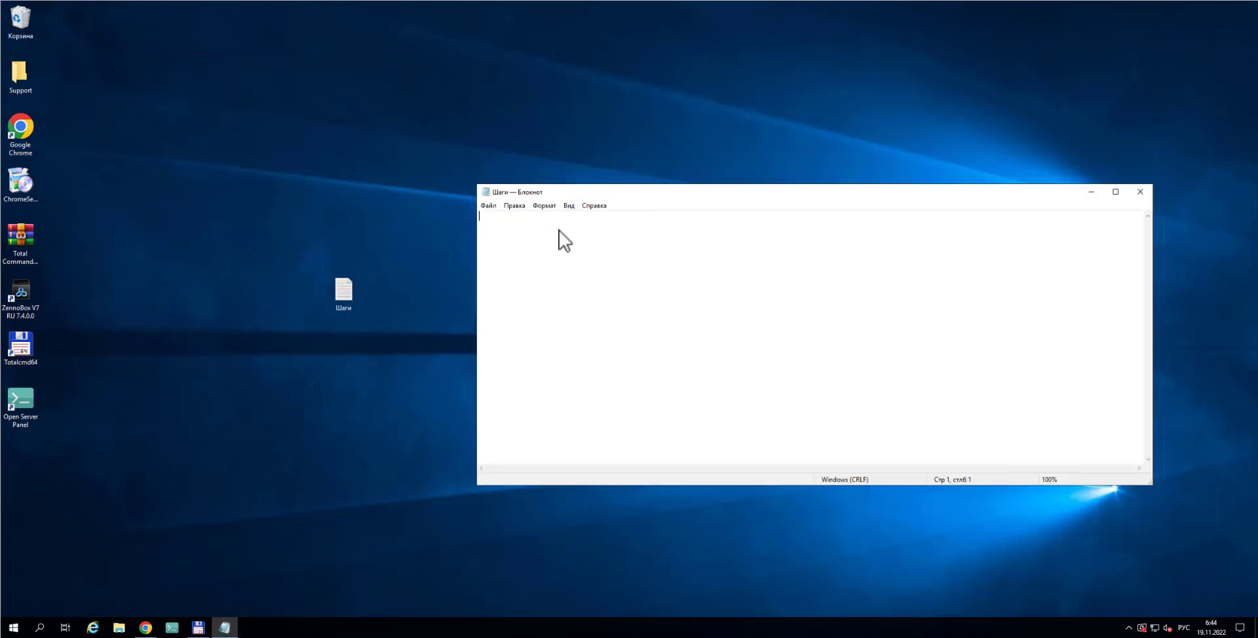
# Write the lines 'Скачали OpenServer', 'Установили все по умолчанию' and 'Настройки -', fixing layout slips
pyautogui.write('Скачали')
pyautogui.hotkey('alt', 'shift')
pyautogui.write('OpenServerEcnfyjdbkb')
pyautogui.press('BackSpace')
pyautogui.press('BackSpace')
pyautogui.press('BackSpace')
pyautogui.press('BackSpace')
pyautogui.press('BackSpace')
pyautogui.press('BackSpace')
pyautogui.press('BackSpace')
pyautogui.press('BackSpace')
pyautogui.press('BackSpace')
pyautogui.press('BackSpace')
pyautogui.hotkey('alt', 'shift')
pyautogui.write('Установили все по умолчанию')
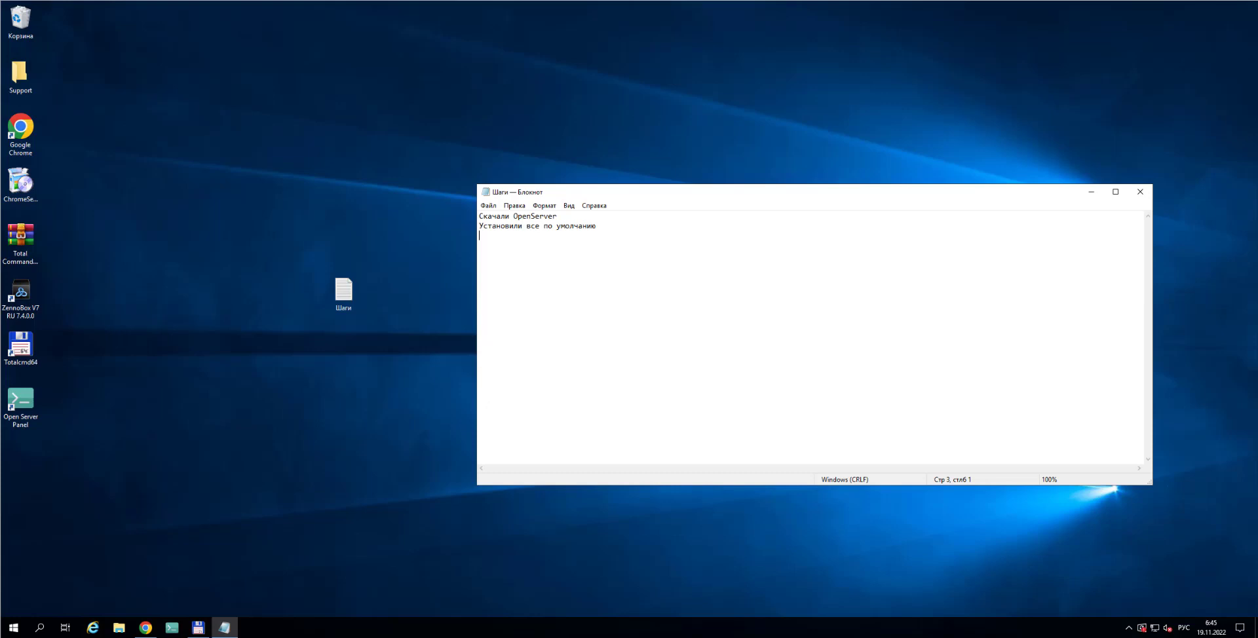
pyautogui.write('Настройки -')
# Reopen the Open Server settings and note 'Домены - Автопоиск доменов' in Шаги
pyautogui.click(1128, 628)
pyautogui.click(1140, 607)
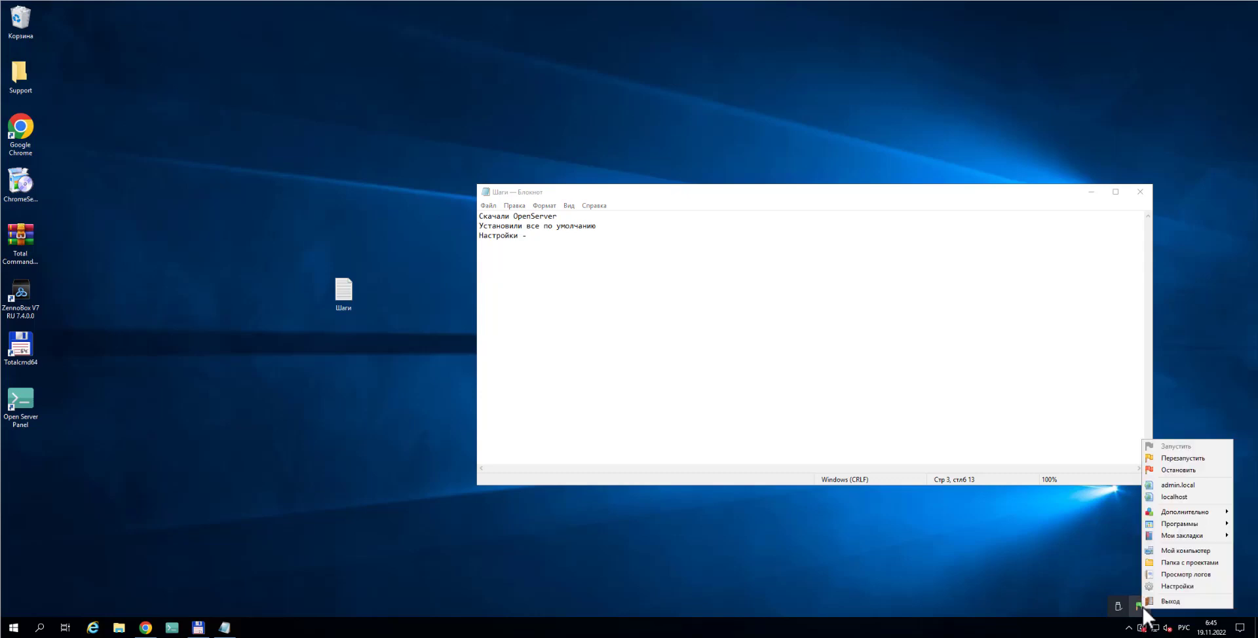
pyautogui.click(1177, 586)
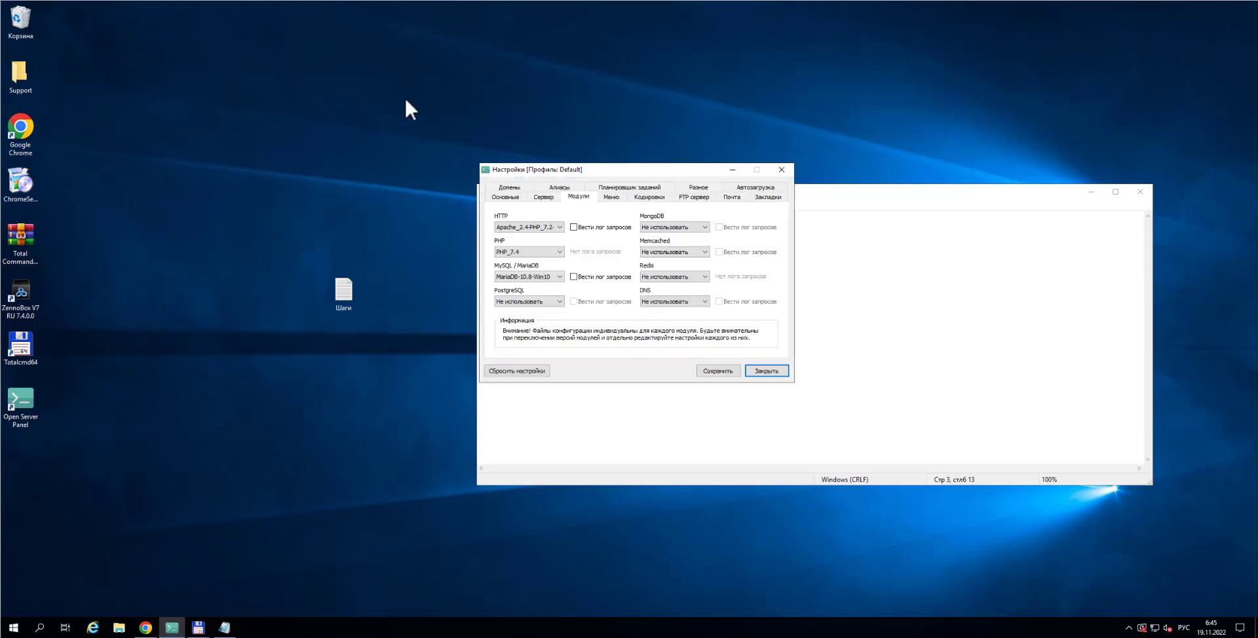
pyautogui.moveTo(591, 167); pyautogui.dragTo(808, 93)
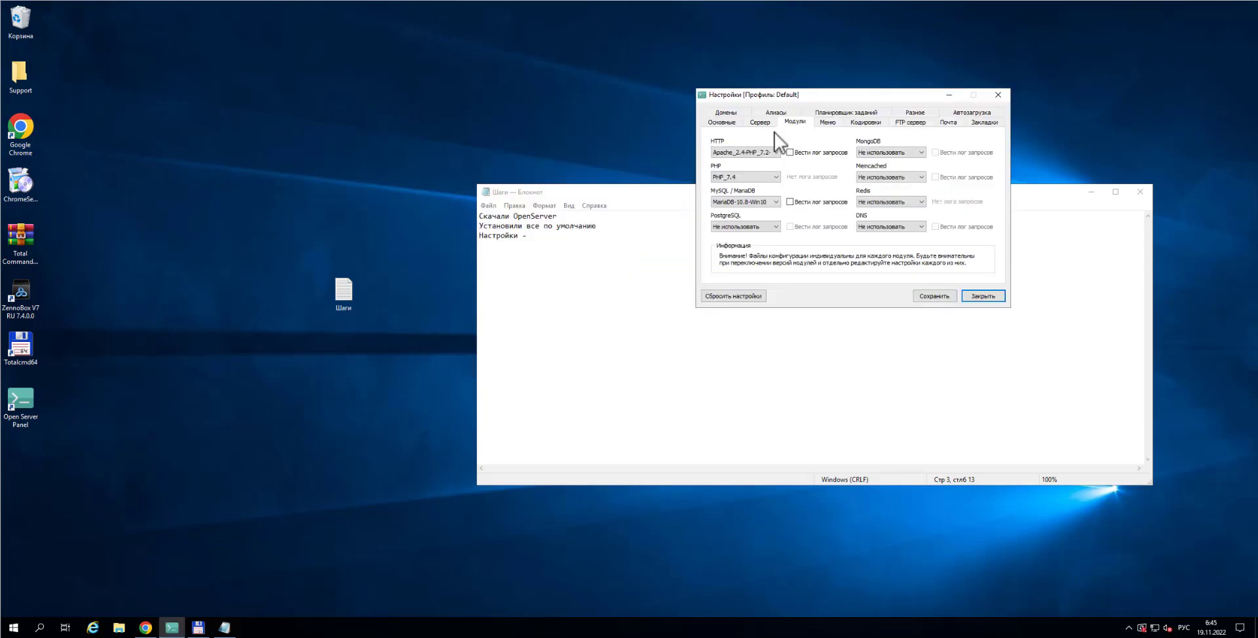
pyautogui.click(726, 114)
pyautogui.click(548, 236)
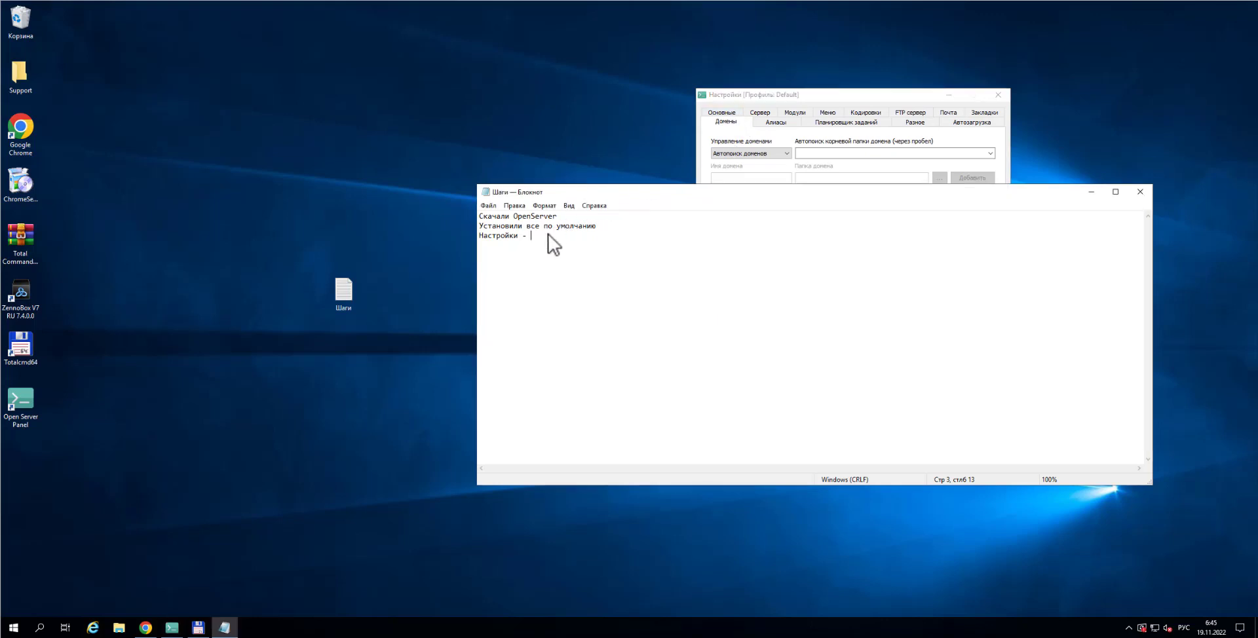
pyautogui.write('Домены - Автопоиск доменов')
pyautogui.press('Return')
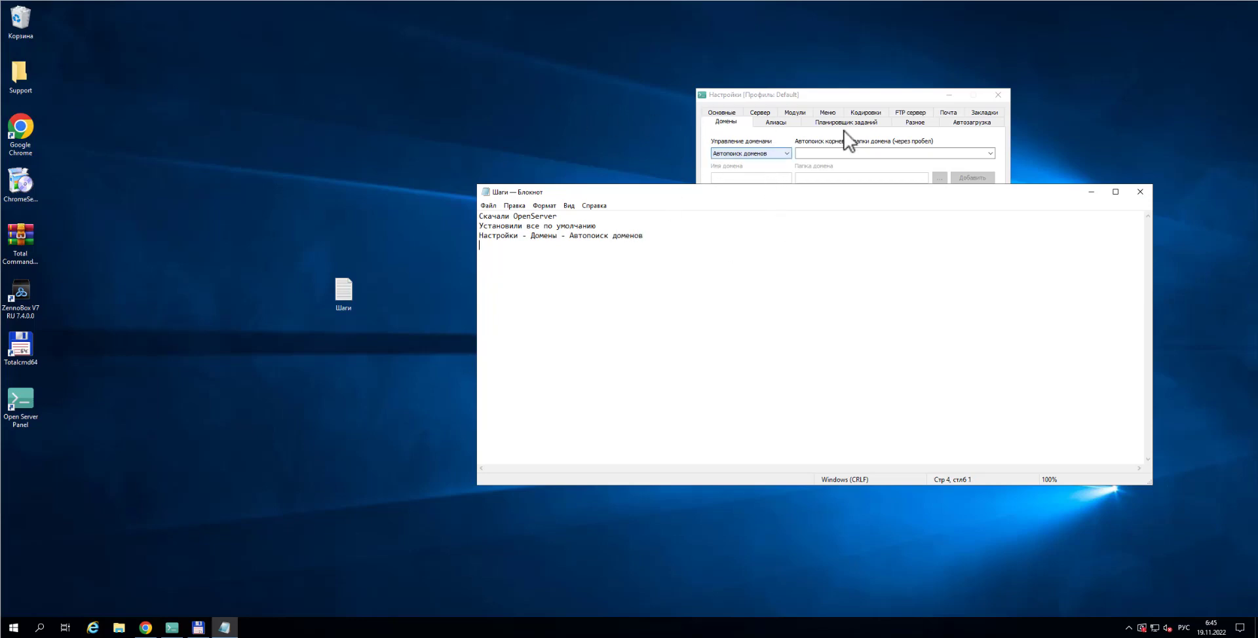
# Check the Модули page and add the line 'Модули - Apache -PHP7/4' to the notes
pyautogui.click(795, 112)
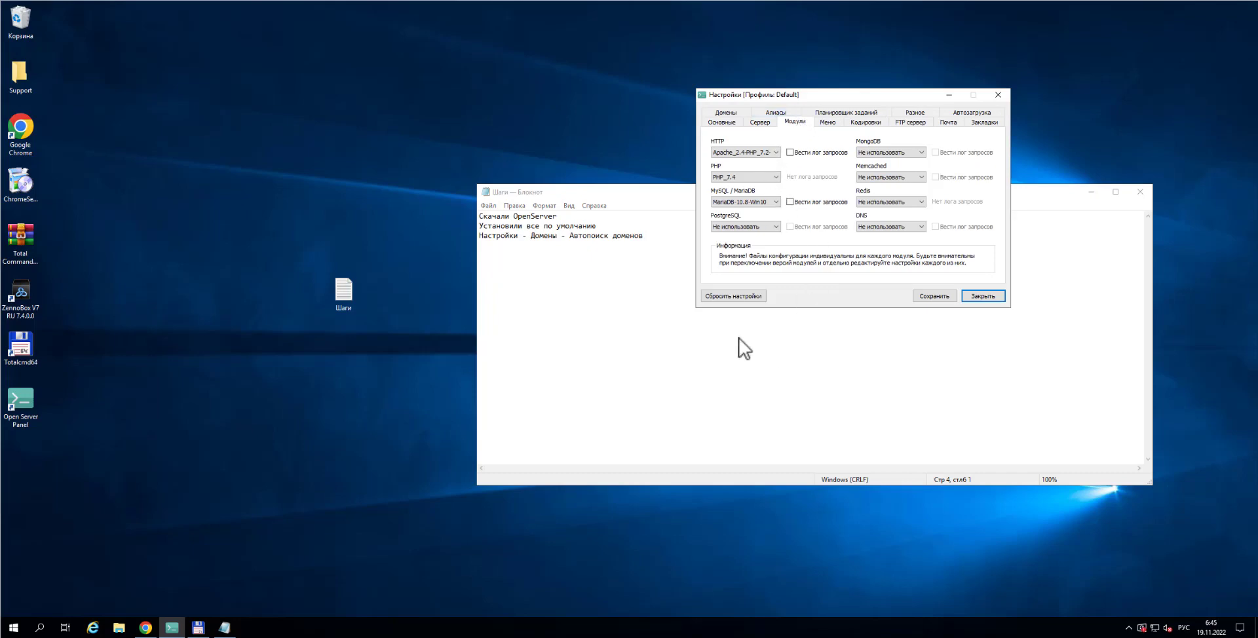
pyautogui.click(660, 240)
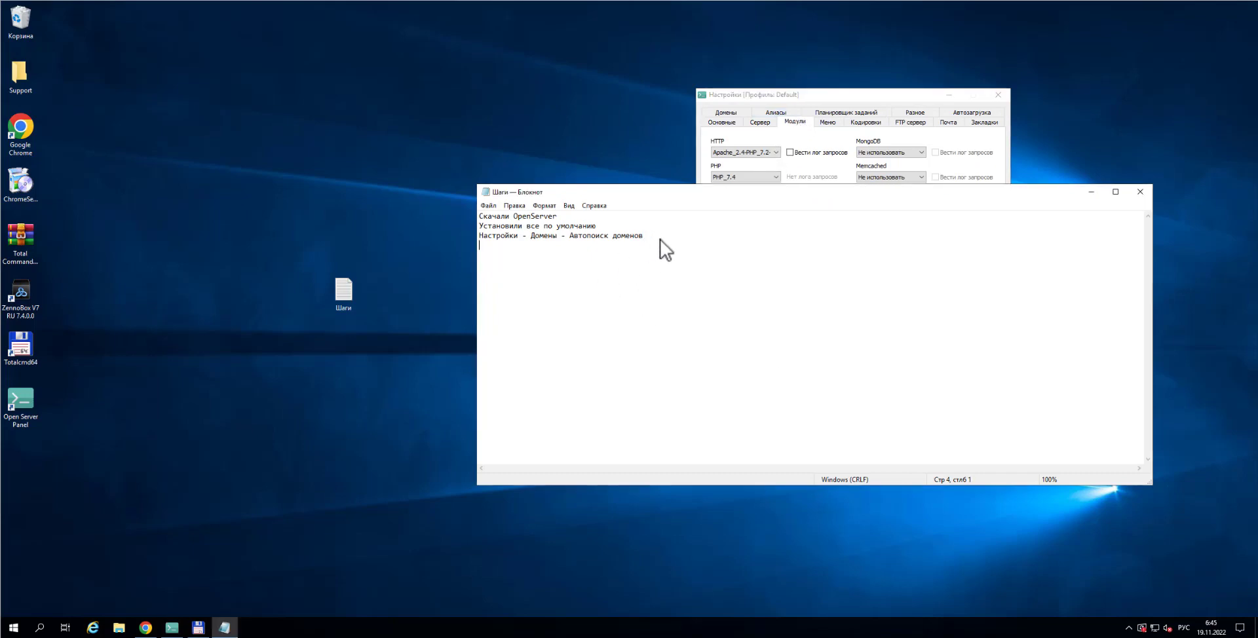
pyautogui.write('Фэфср')
pyautogui.press('BackSpace')
pyautogui.press('BackSpace')
pyautogui.press('BackSpace')
pyautogui.press('BackSpace')
pyautogui.press('BackSpace')
pyautogui.write('Модули')
pyautogui.hotkey('alt', 'shift')
pyautogui.write('- Apach')
pyautogui.write('e')
pyautogui.write(' -')
pyautogui.write('PHP')
pyautogui.write('7/4')
# Complete the module notes: 'Apache PHP 7.2-7.4', 'PHP 7.4' and 'MariaDB 10.8 Win'
pyautogui.click(778, 153)
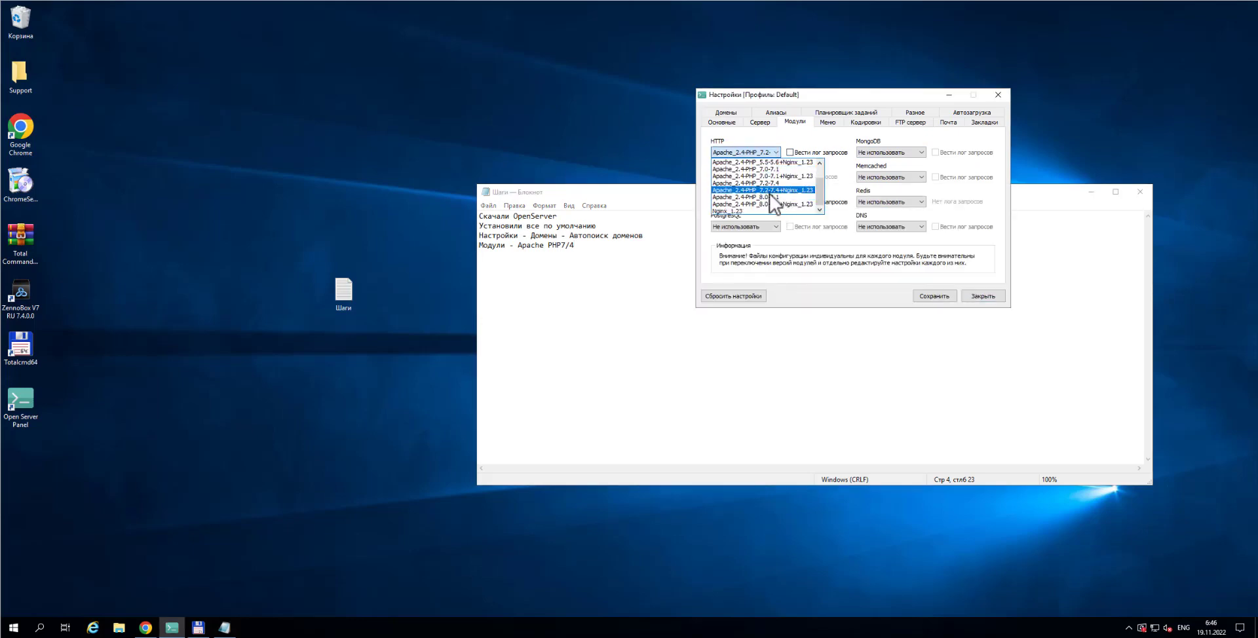
pyautogui.click(568, 248)
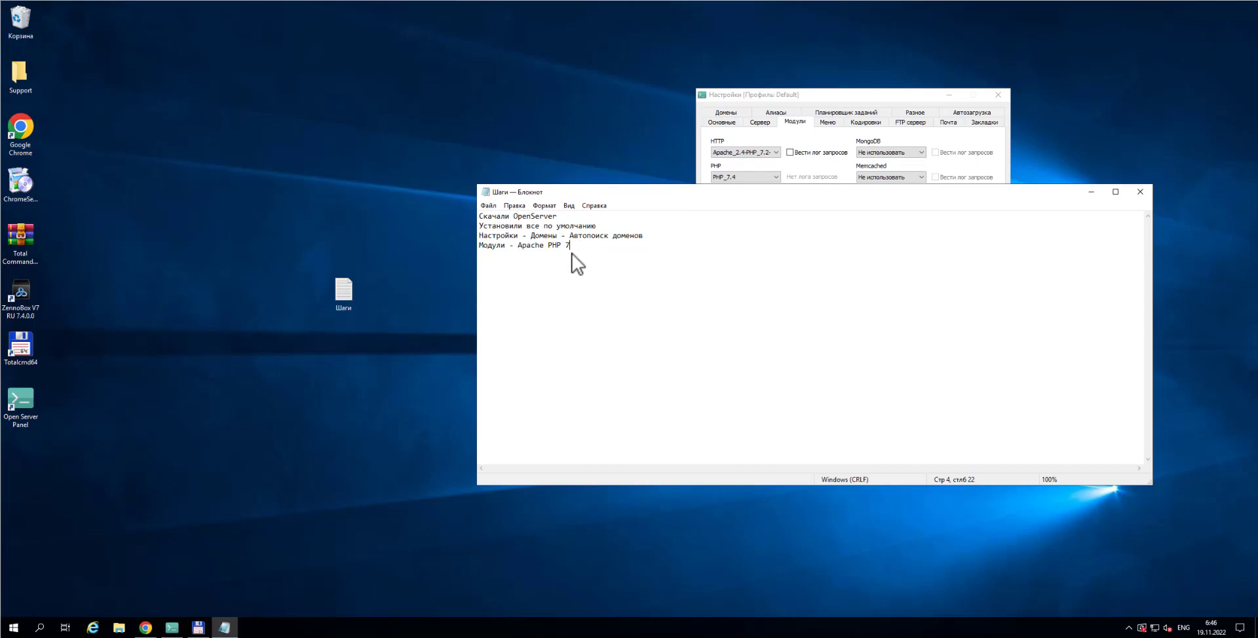
pyautogui.write('.2')
pyautogui.write('-7.4')
pyautogui.write('PH')
pyautogui.write('P 7.4')
pyautogui.moveTo(809, 99); pyautogui.dragTo(823, 42)
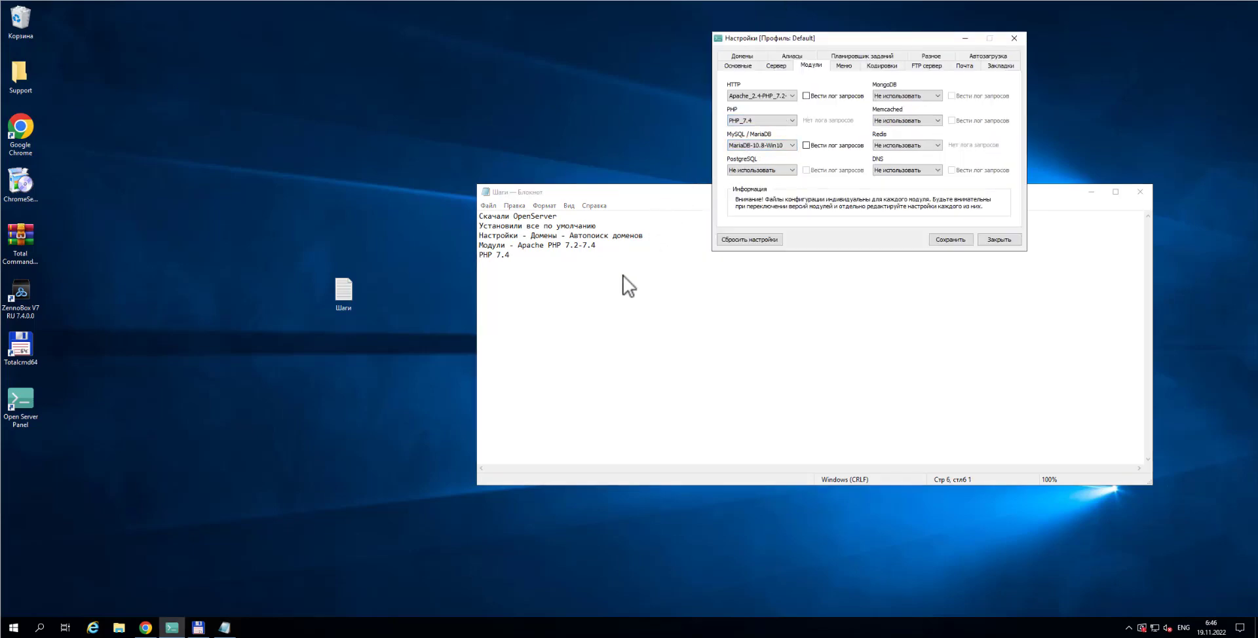
pyautogui.click(545, 260)
pyautogui.press('Return')
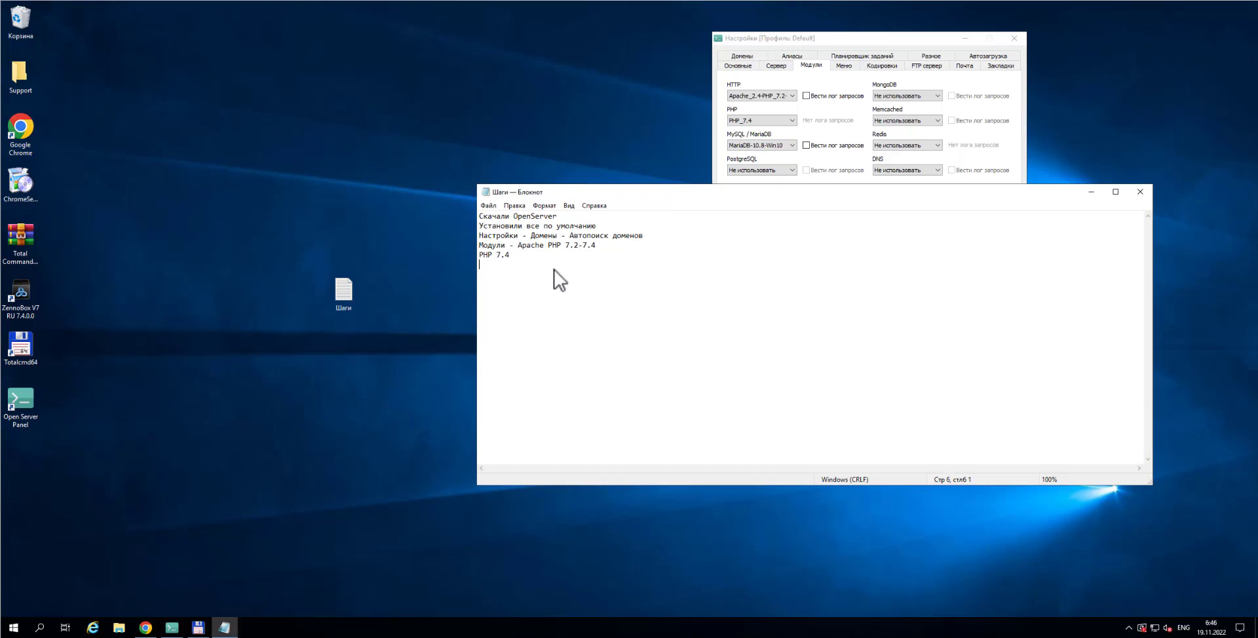
pyautogui.write('MariaDB 10.8 Win')
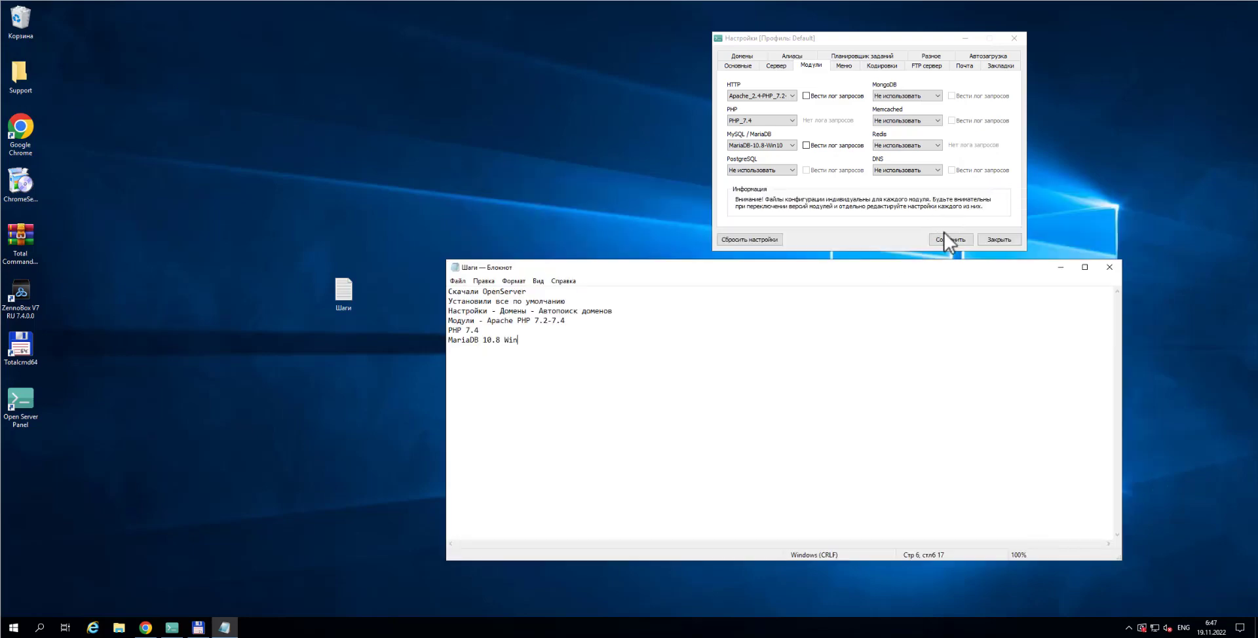
# Save the module settings, confirm the server restart, and close the settings
pyautogui.click(950, 239)
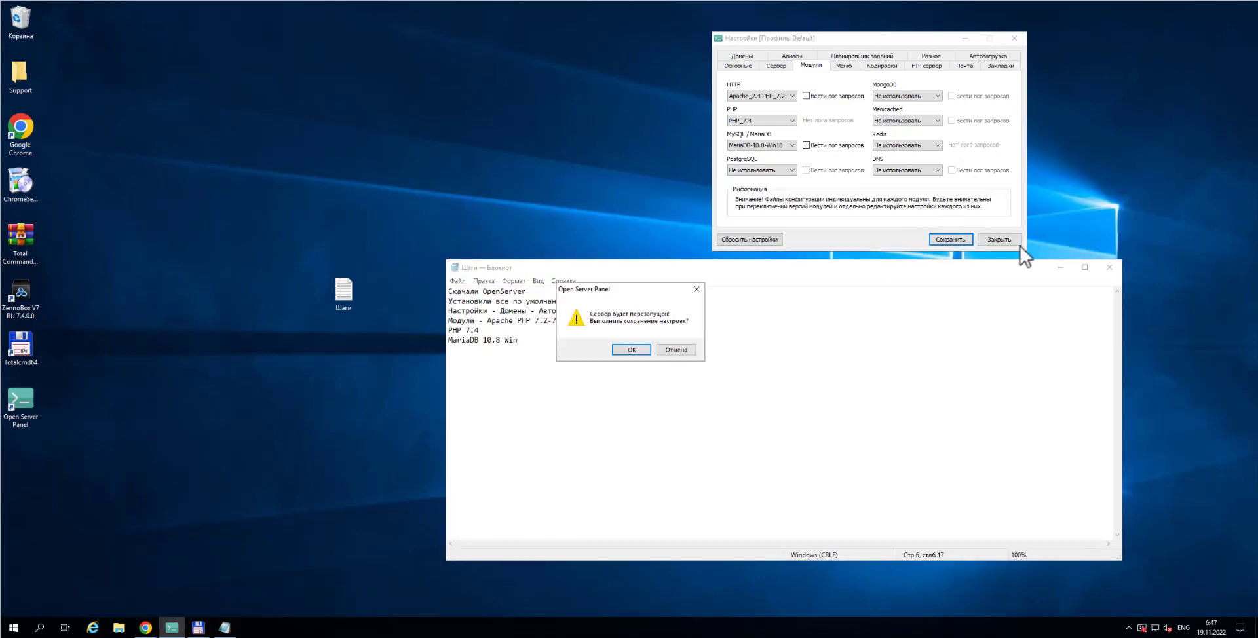
pyautogui.click(633, 349)
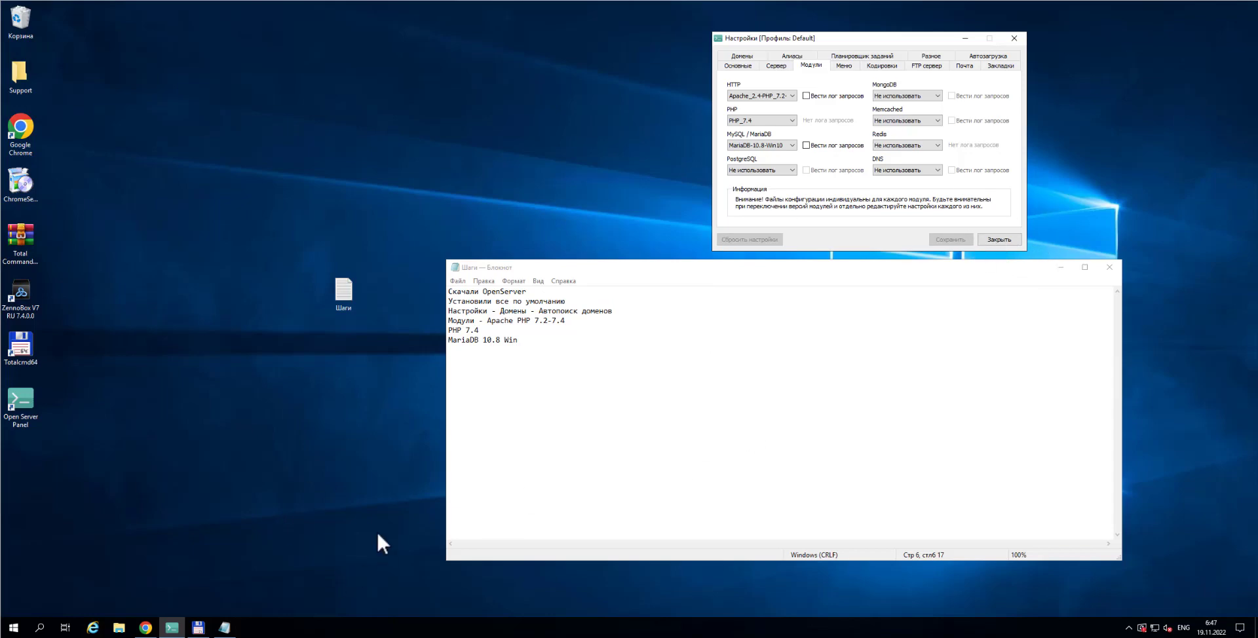
pyautogui.click(170, 628)
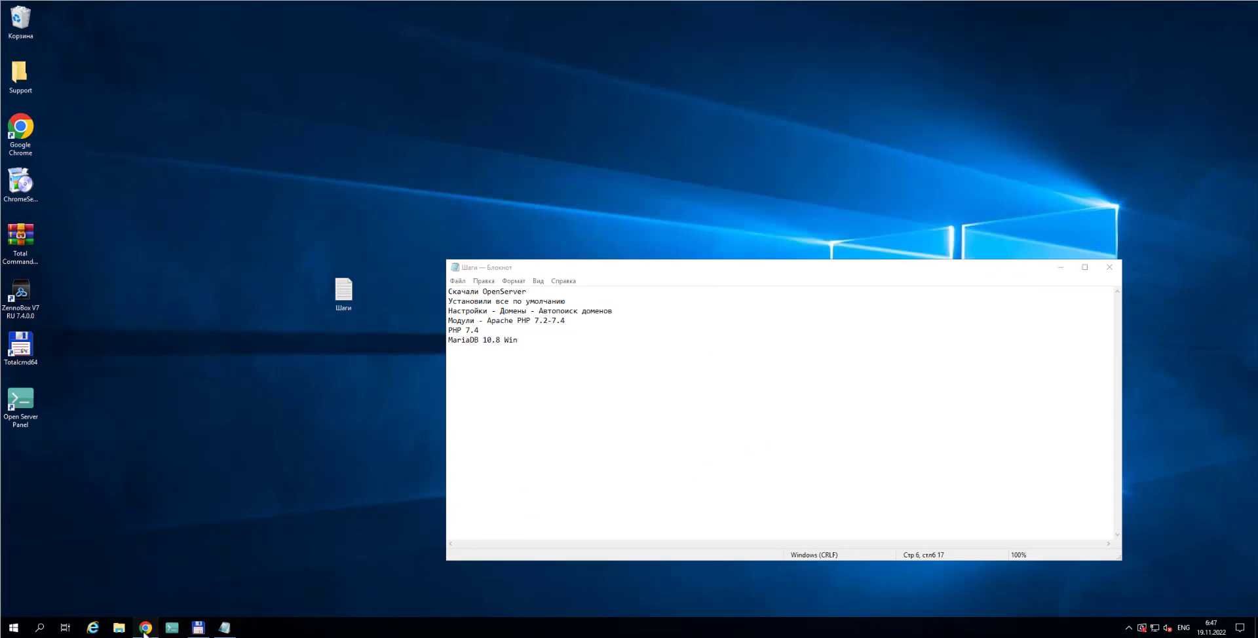
# Open a new Chrome tab and launch phpMyAdmin from the Open Server tray menu
pyautogui.click(146, 627)
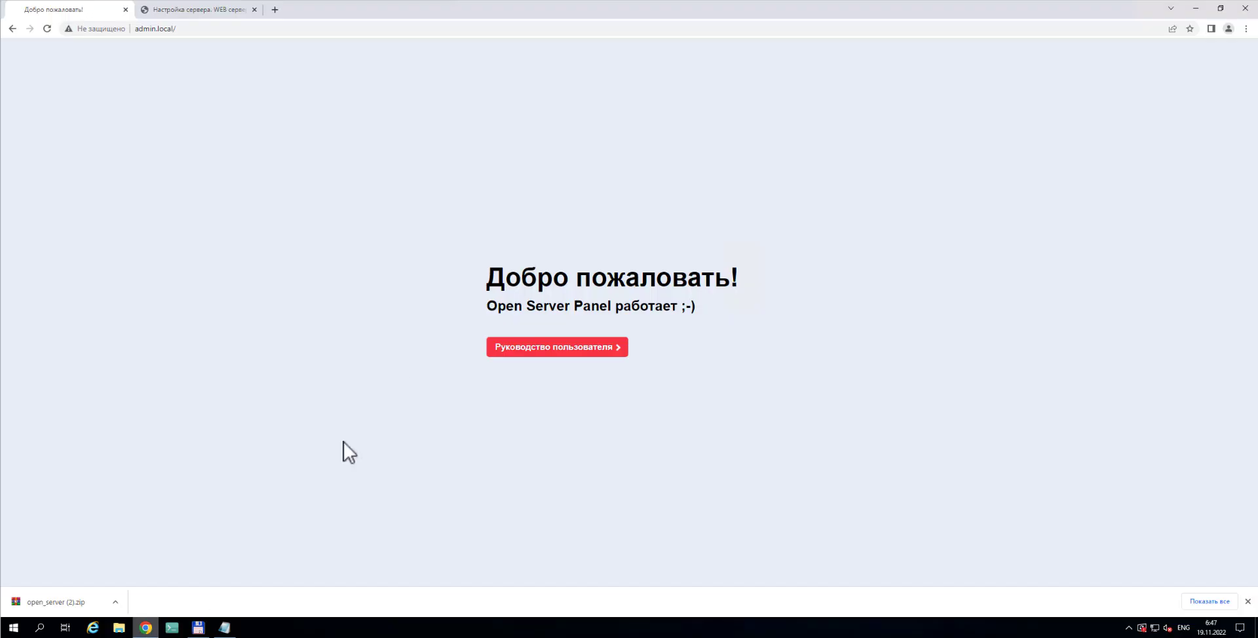
pyautogui.click(275, 10)
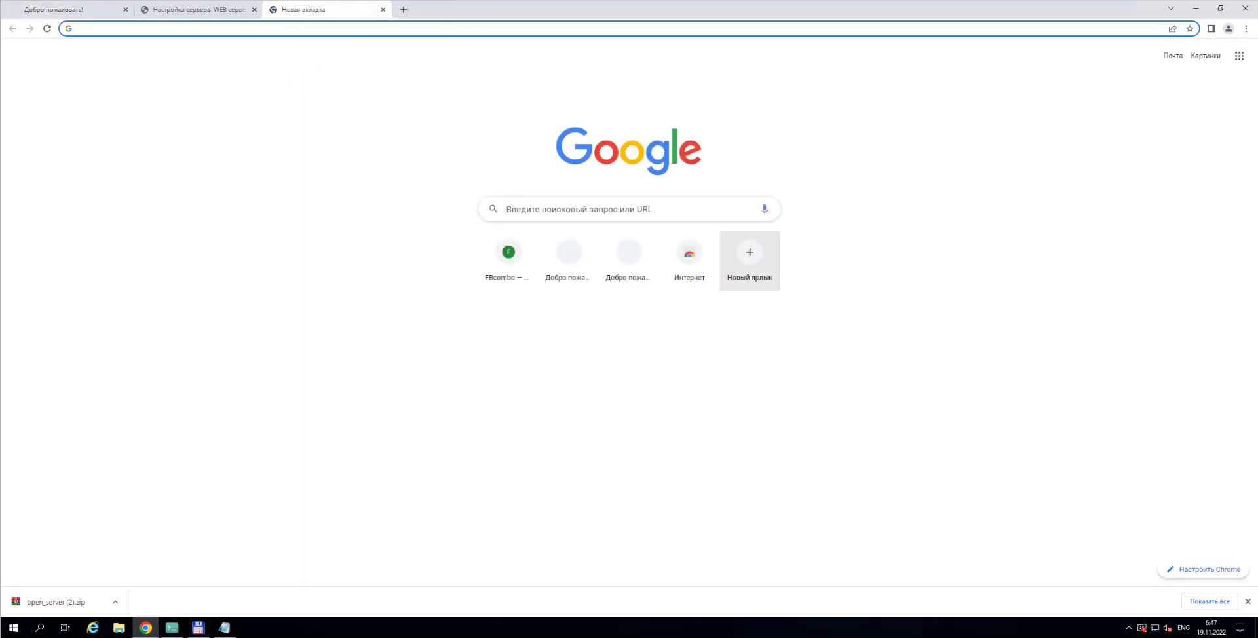
pyautogui.click(1130, 627)
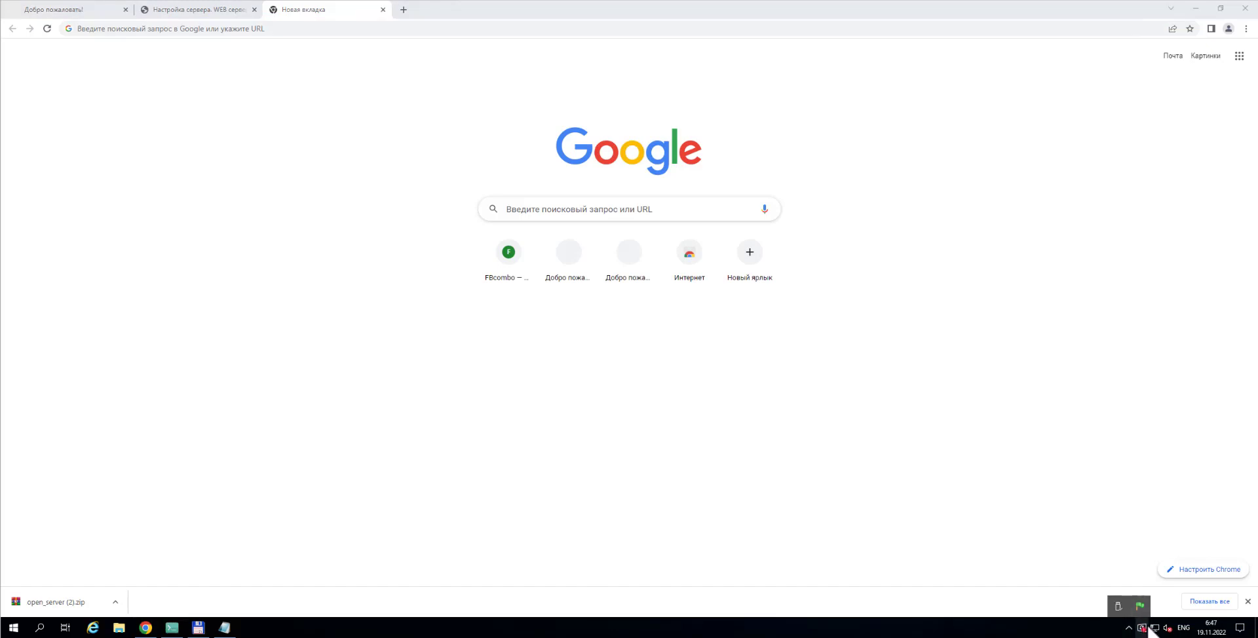
pyautogui.click(1141, 607)
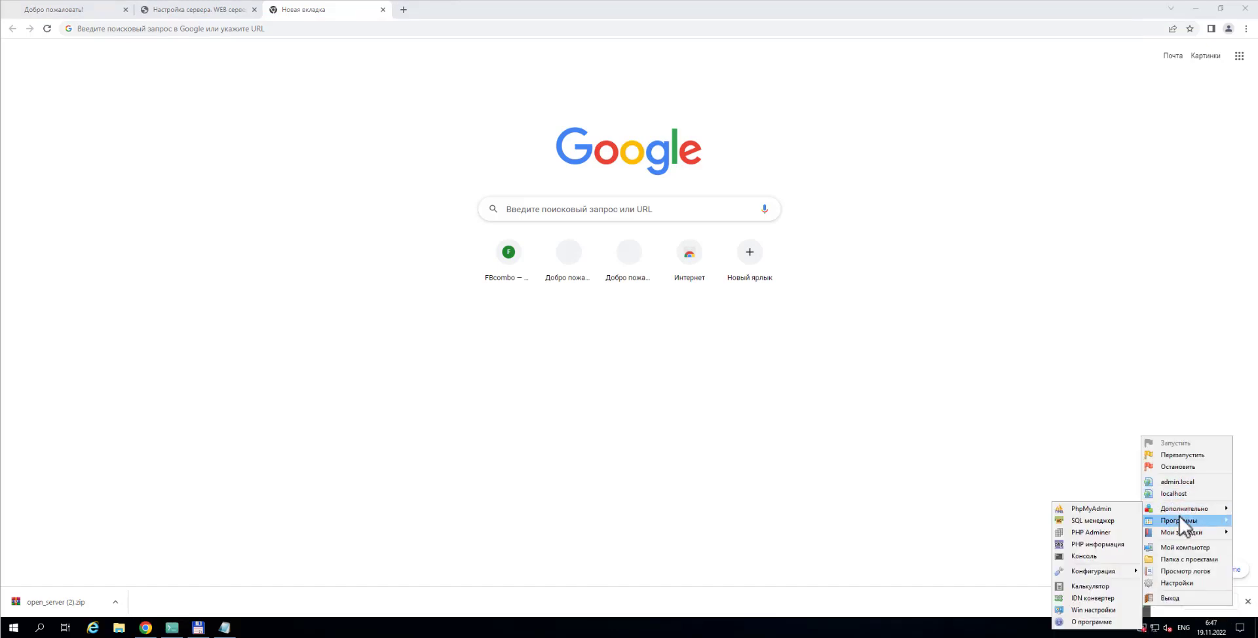
pyautogui.moveTo(1179, 525)
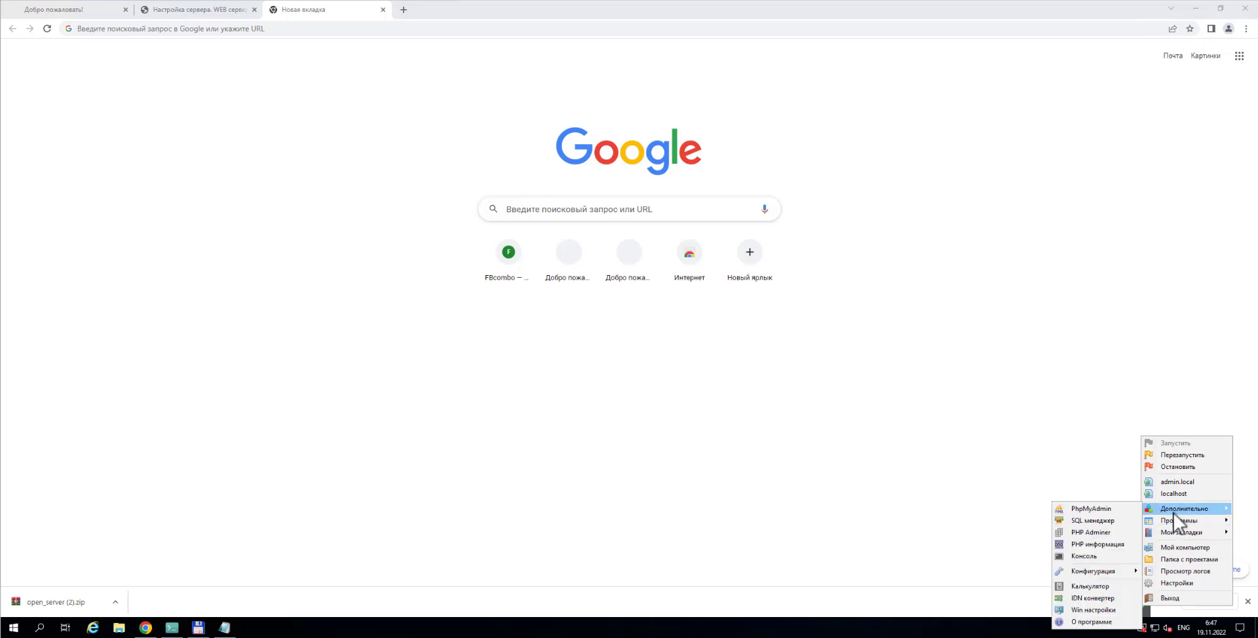
pyautogui.click(1095, 512)
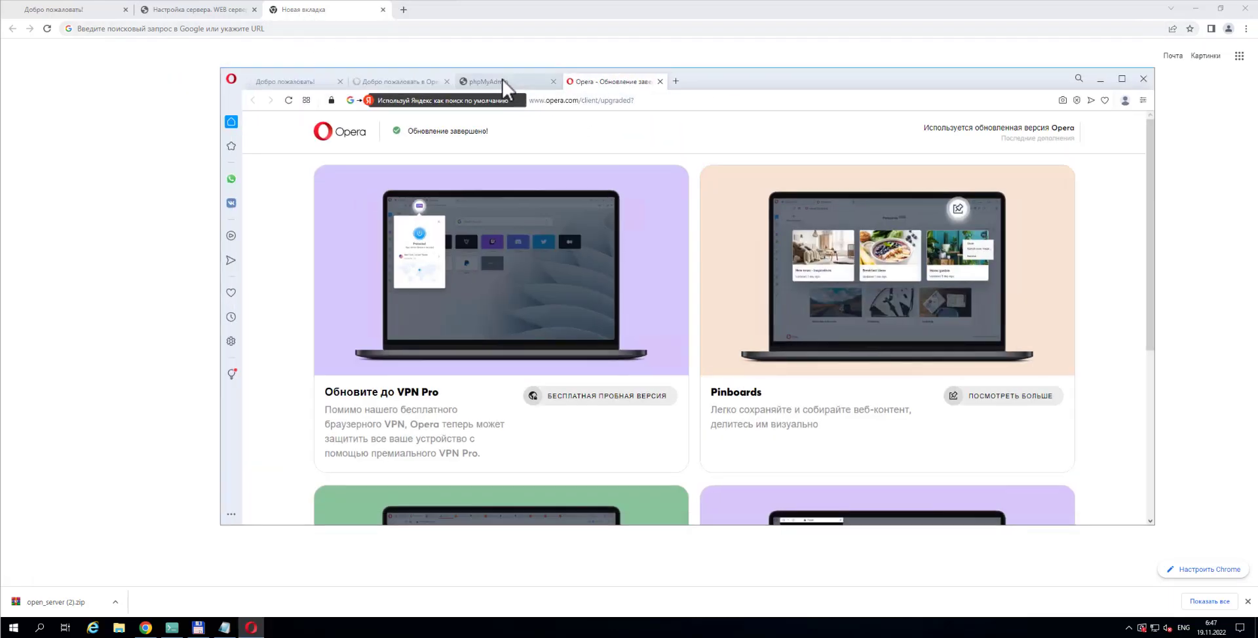
# Copy the phpMyAdmin login address from Opera's address bar and quit Opera
pyautogui.click(511, 82)
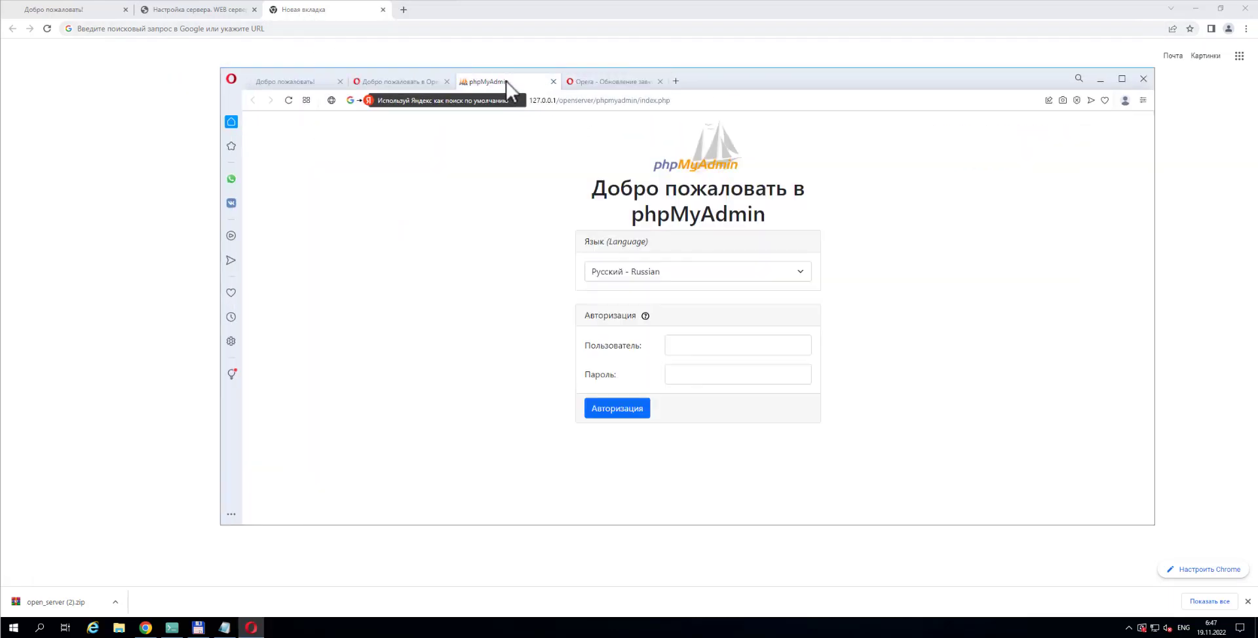
pyautogui.click(652, 102)
pyautogui.hotkey('ctrl', 'c')
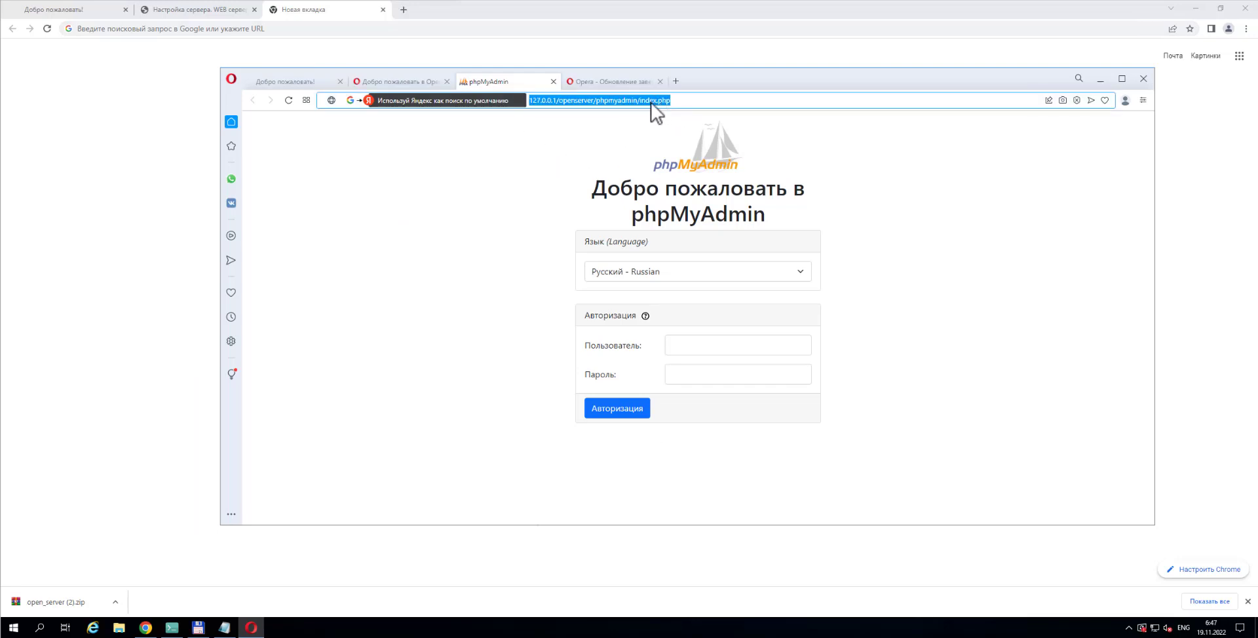
pyautogui.rightClick(652, 103)
pyautogui.click(683, 152)
pyautogui.click(1143, 78)
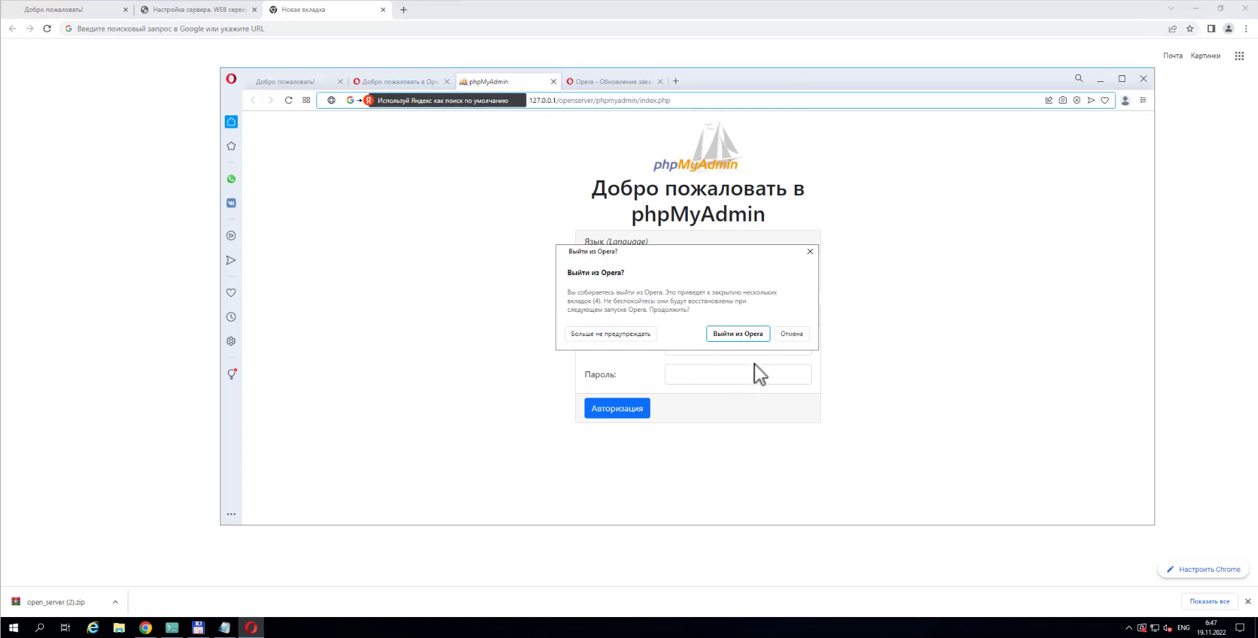
pyautogui.click(748, 335)
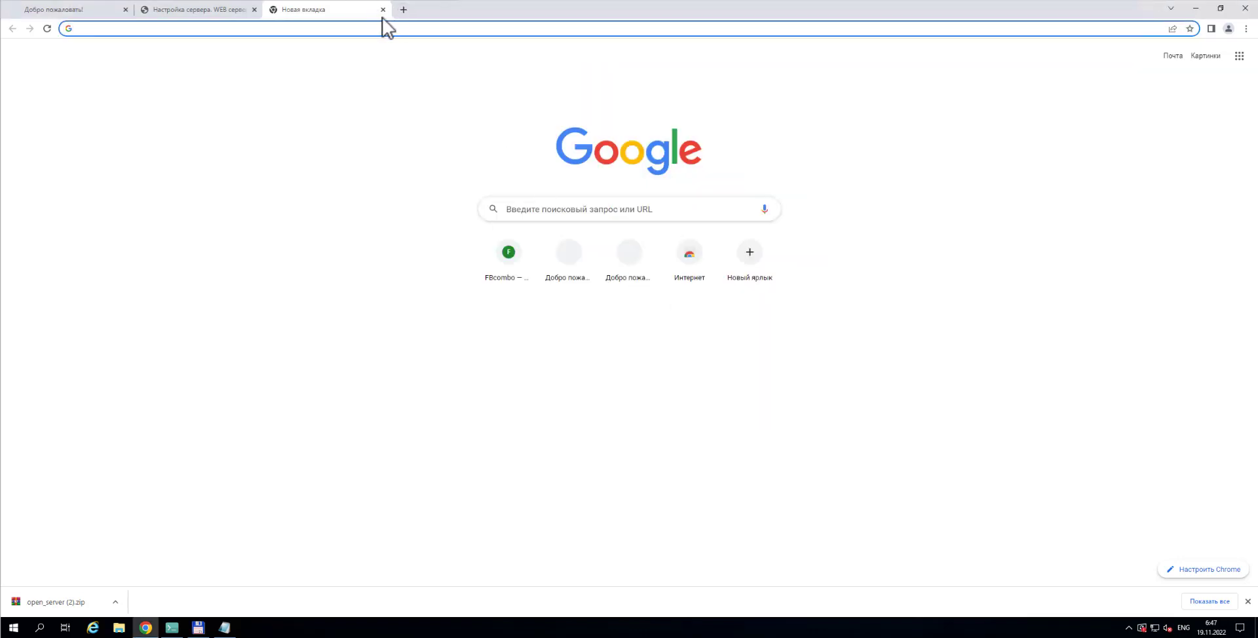
# Load the pasted phpMyAdmin address in Chrome and log 'Запускаем в бра' plus the URL in Шаги
pyautogui.hotkey('ctrl', 'v')
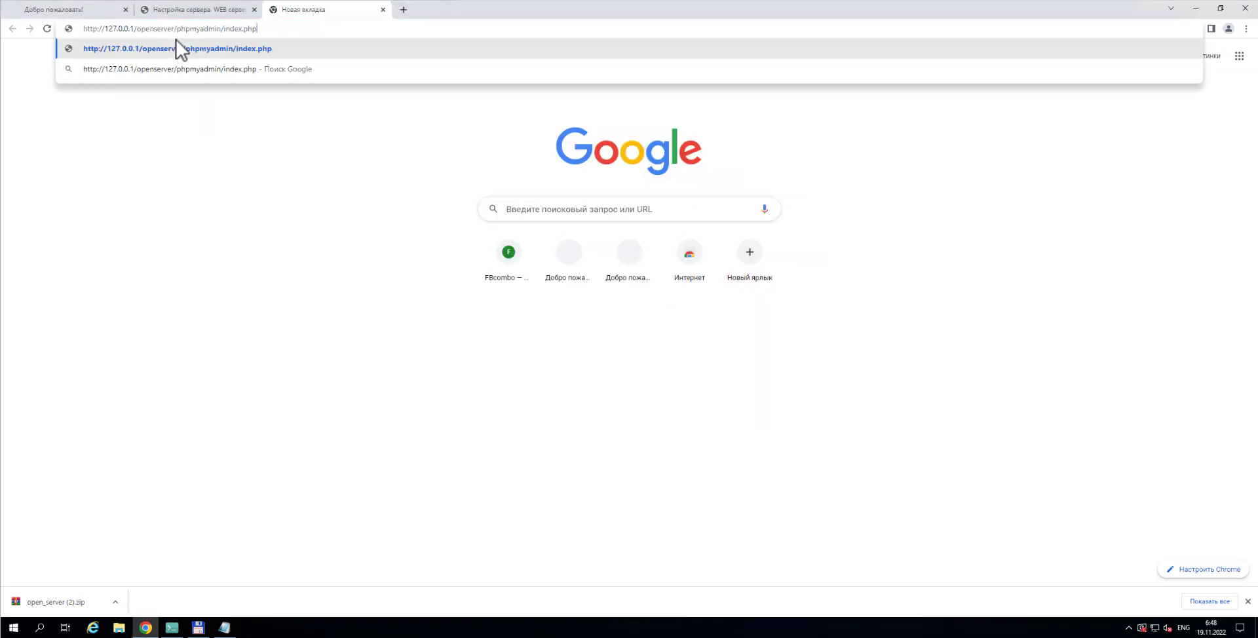
pyautogui.click(179, 48)
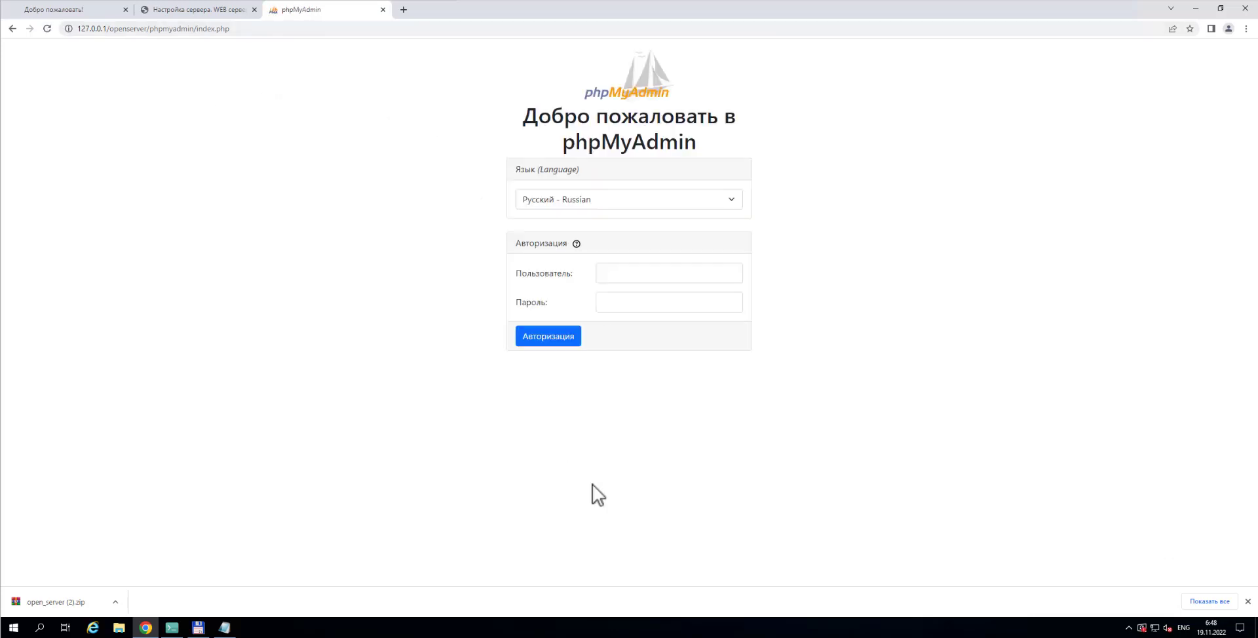
pyautogui.click(224, 628)
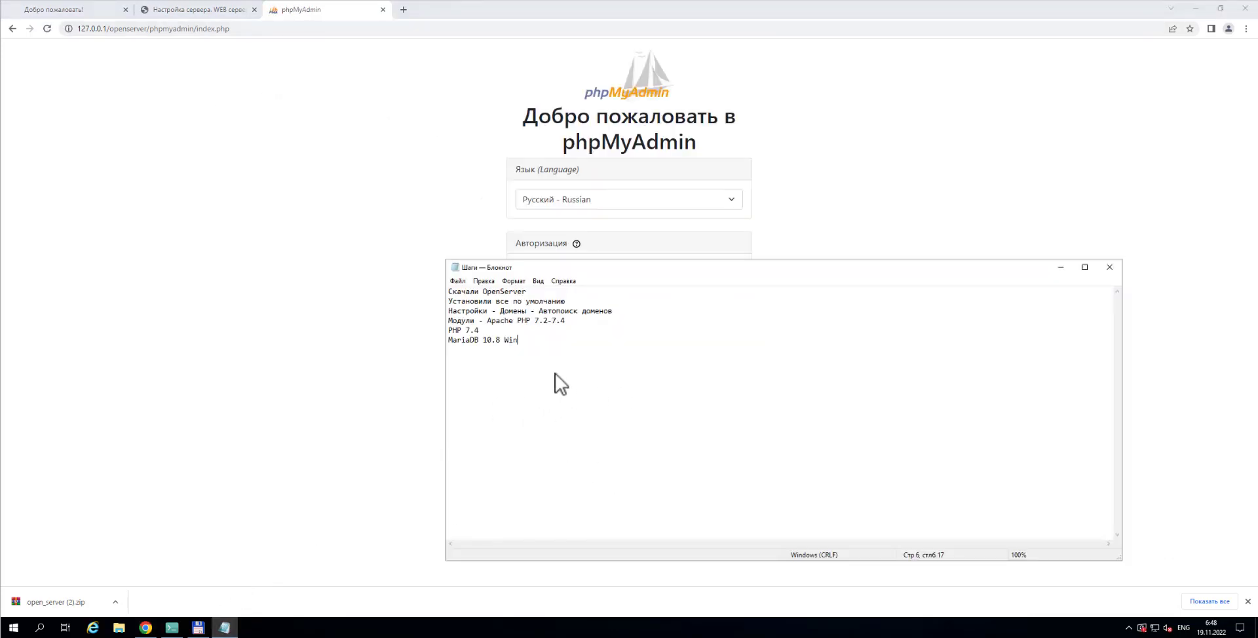
pyautogui.press('Return')
pyautogui.press('Return')
pyautogui.write('Запускаем в бра')
pyautogui.hotkey('ctrl', 'v')
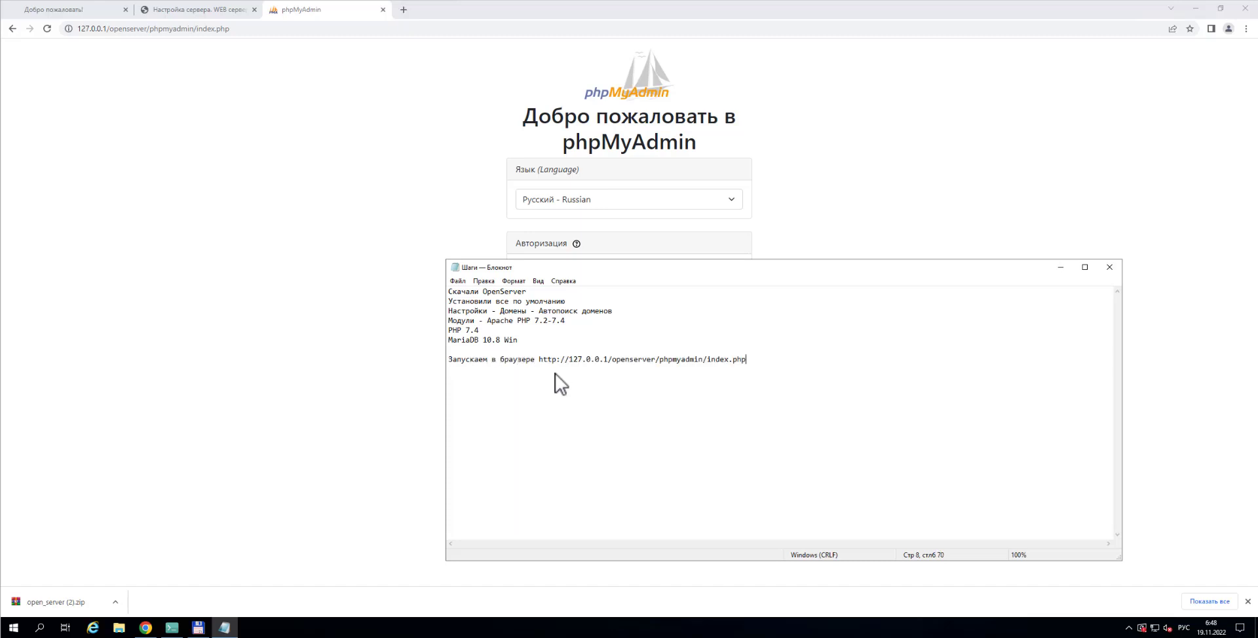
pyautogui.click(794, 125)
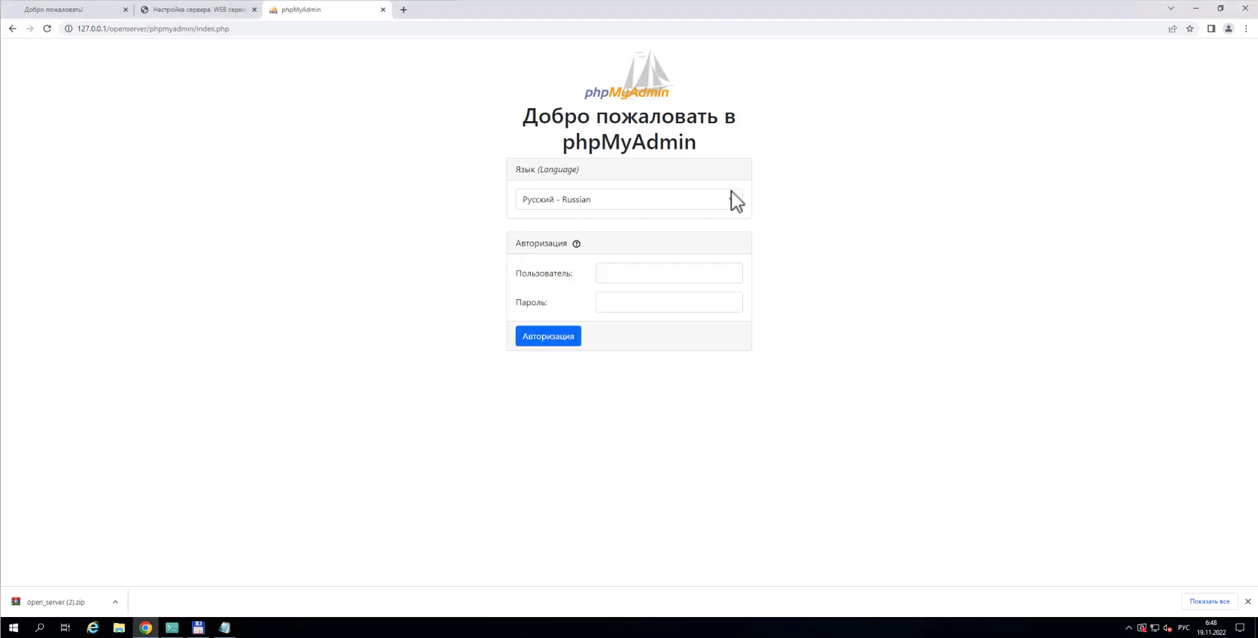
# Try signing in to phpMyAdmin as user admin, first without and then with a password
pyautogui.click(617, 273)
pyautogui.write('ф')
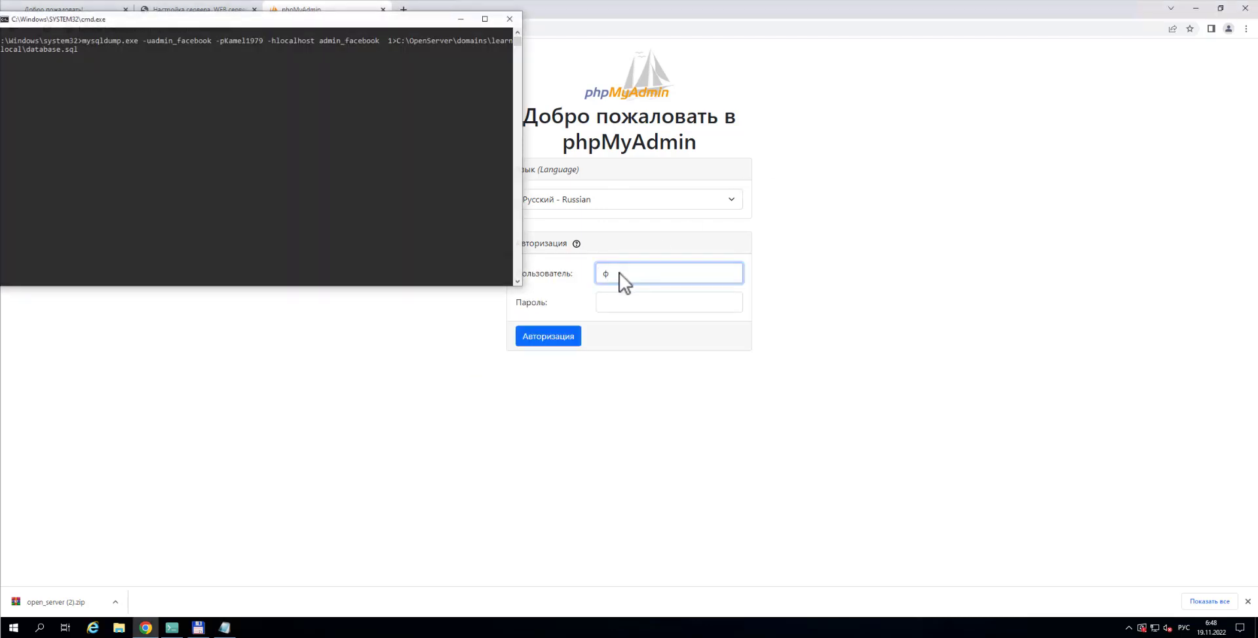
pyautogui.click(510, 19)
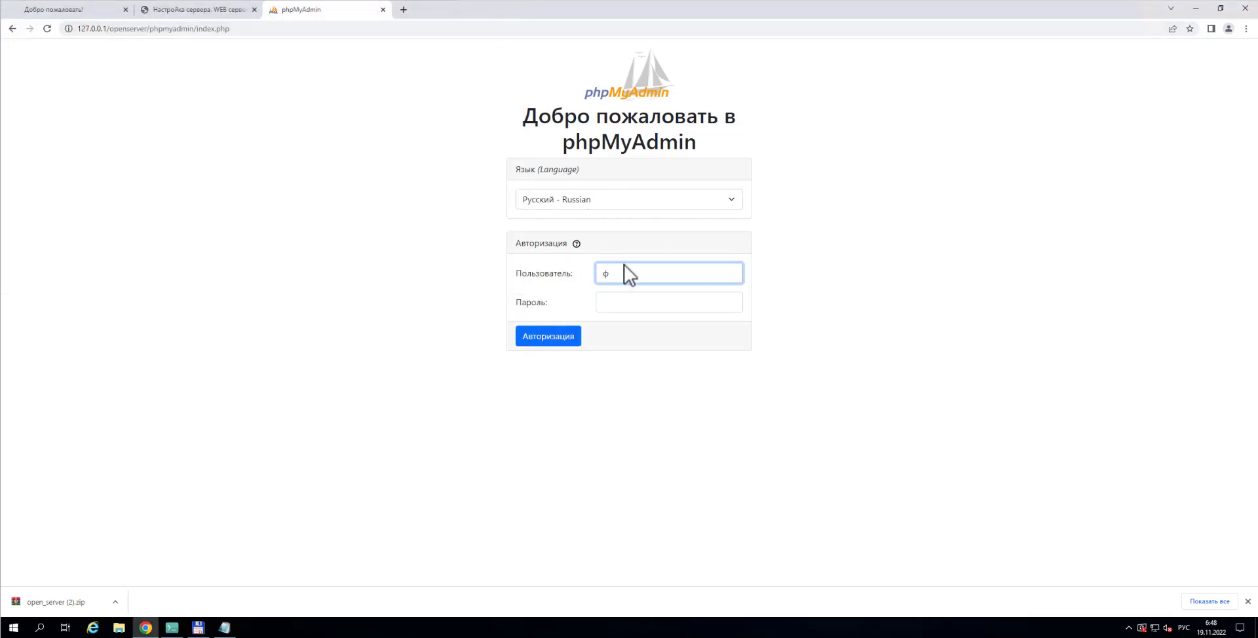
pyautogui.hotkey('ctrl', 'a')
pyautogui.hotkey('alt', 'shift')
pyautogui.write('admin')
pyautogui.click(556, 341)
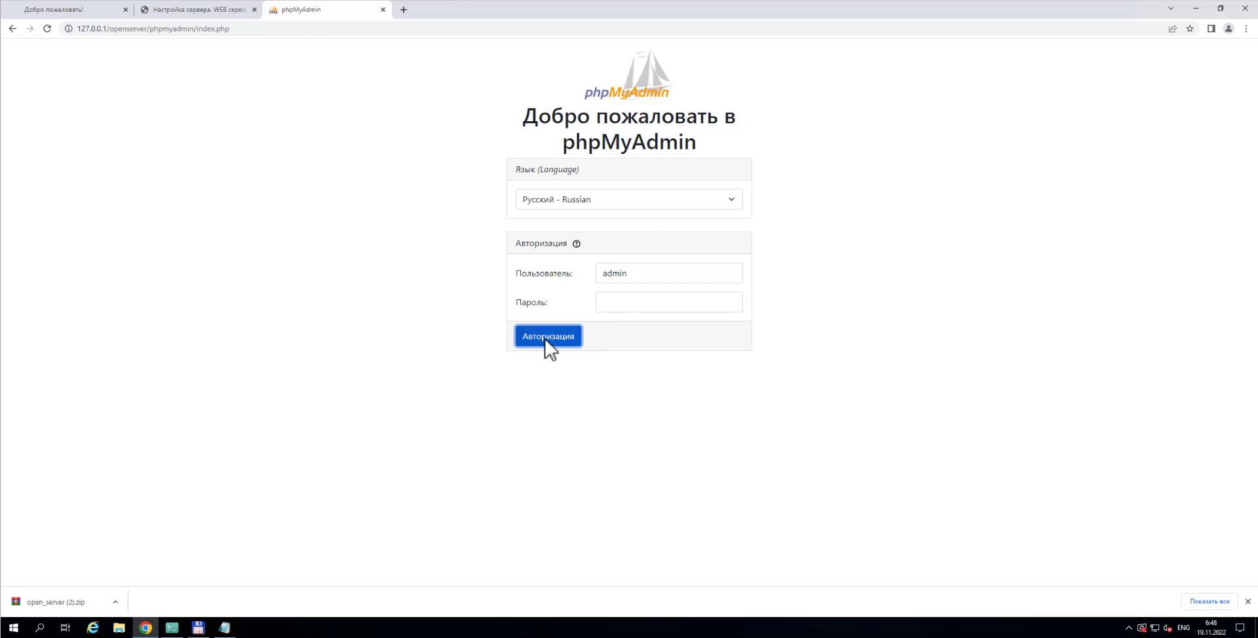
pyautogui.click(621, 345)
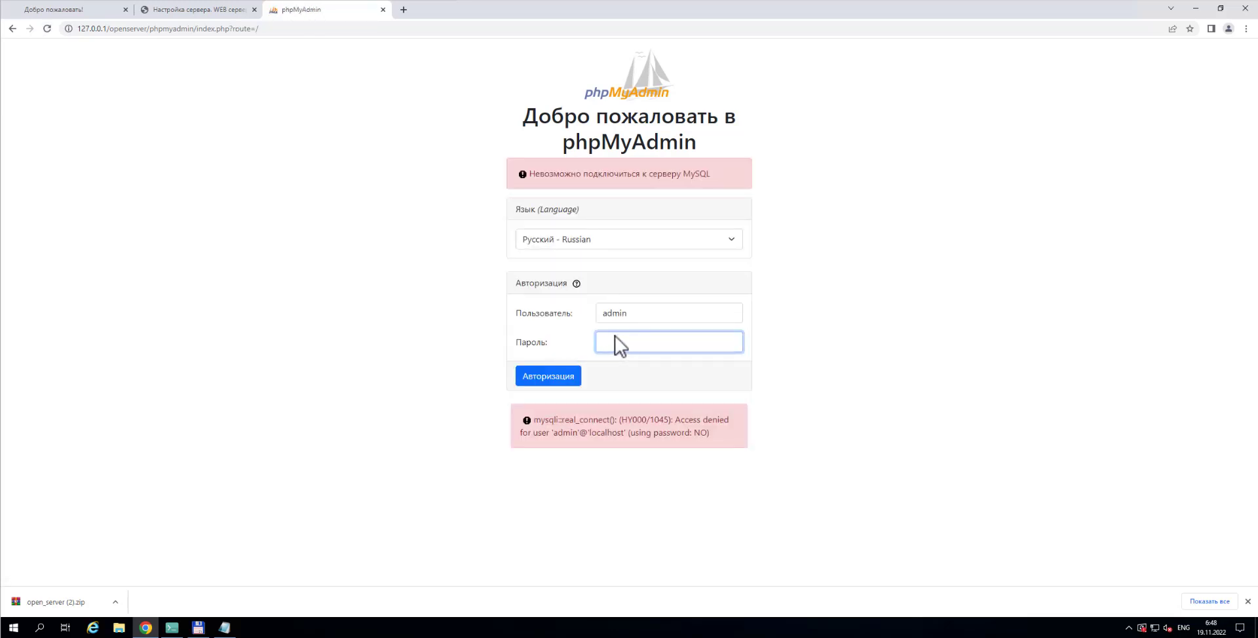
pyautogui.write('admin')
pyautogui.click(553, 378)
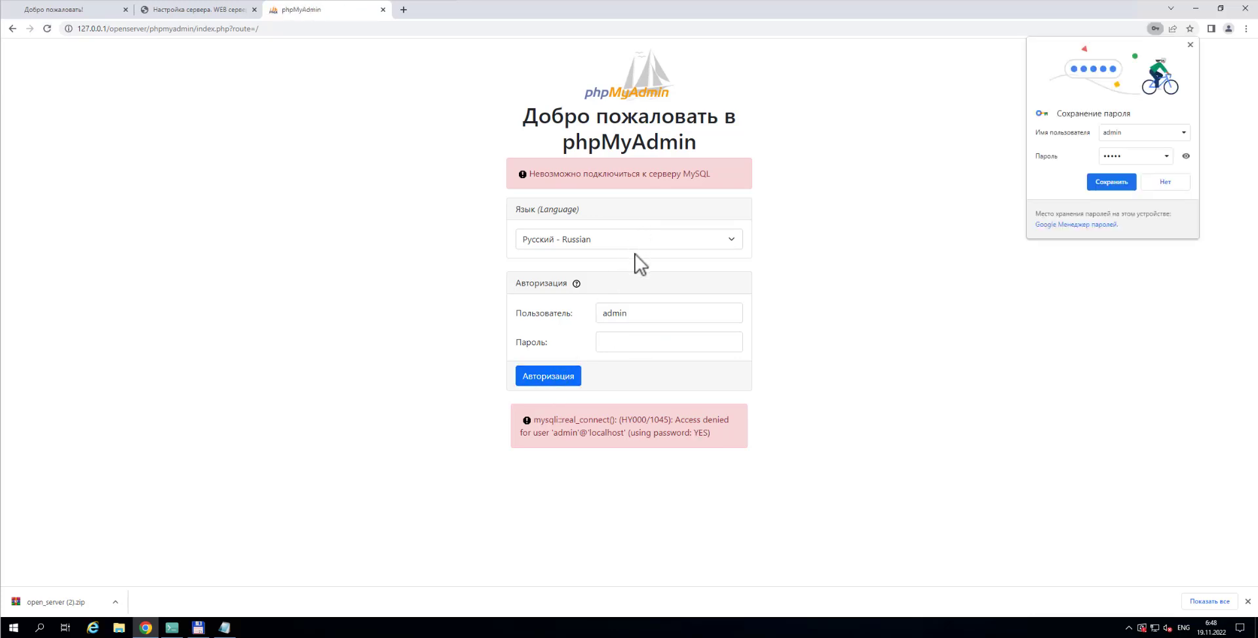
# Replace the user name with root and sign in with an empty password
pyautogui.doubleClick(596, 314)
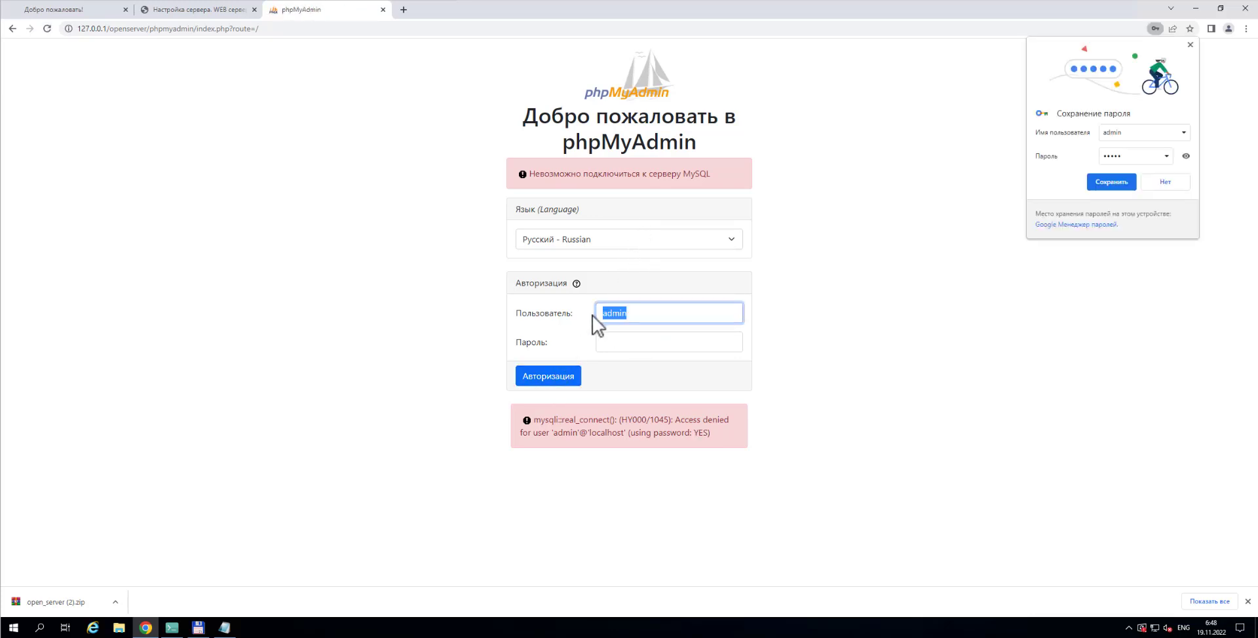
pyautogui.press('BackSpace')
pyautogui.press('Return')
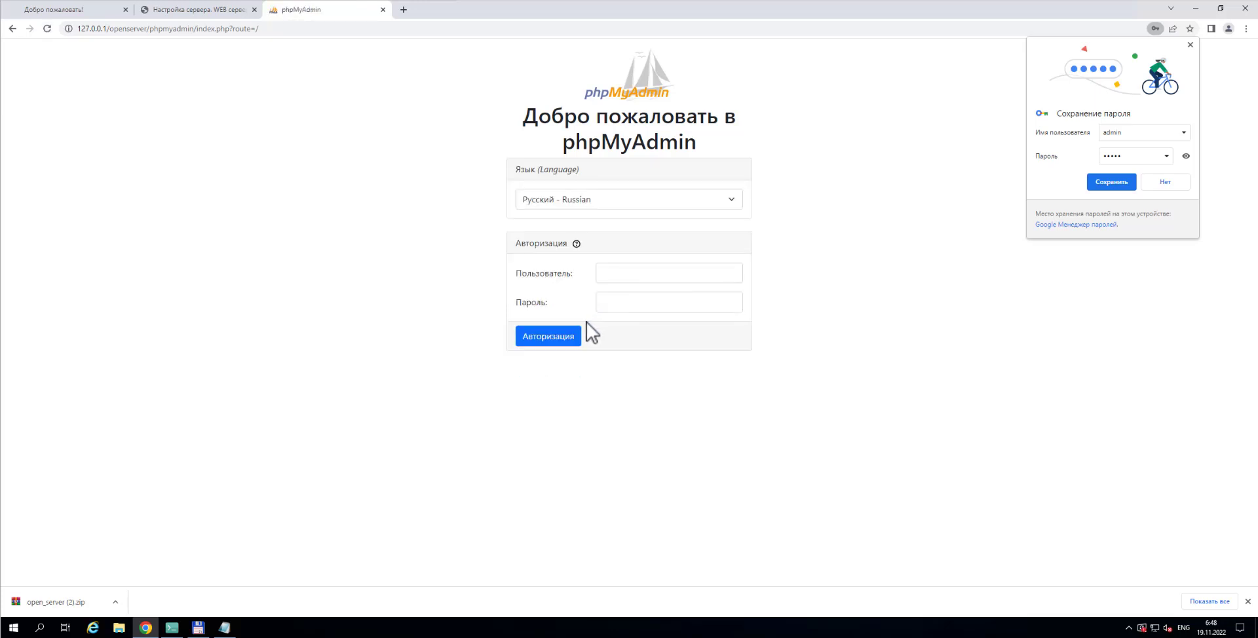
pyautogui.click(618, 271)
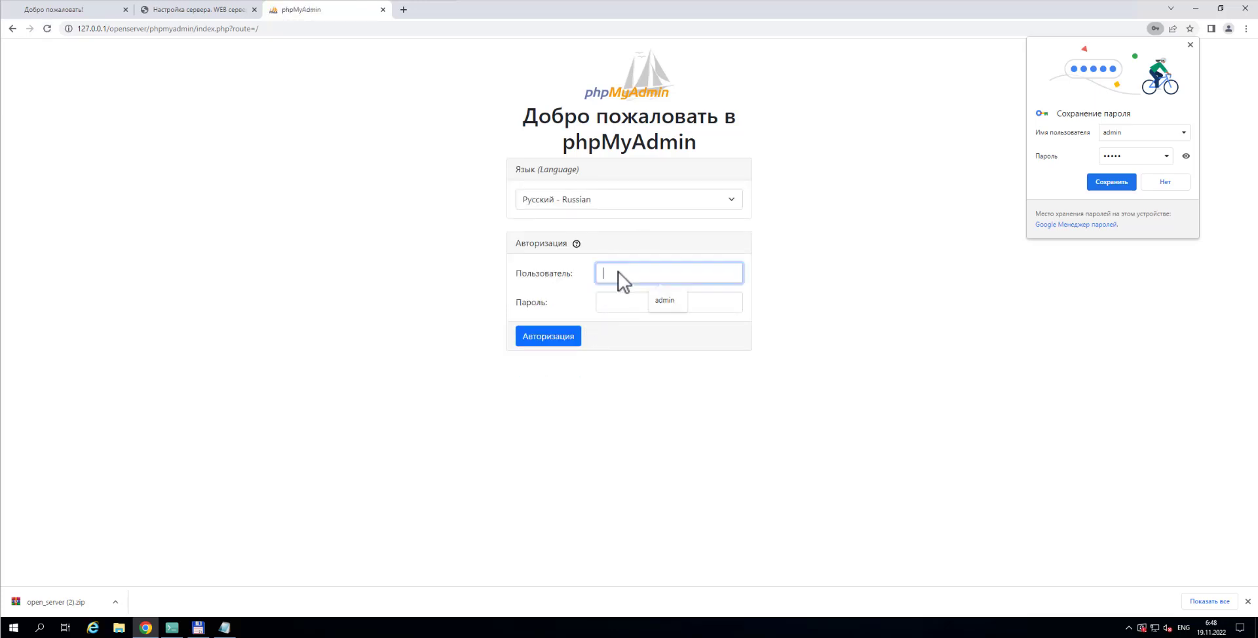
pyautogui.write('root')
pyautogui.click(542, 344)
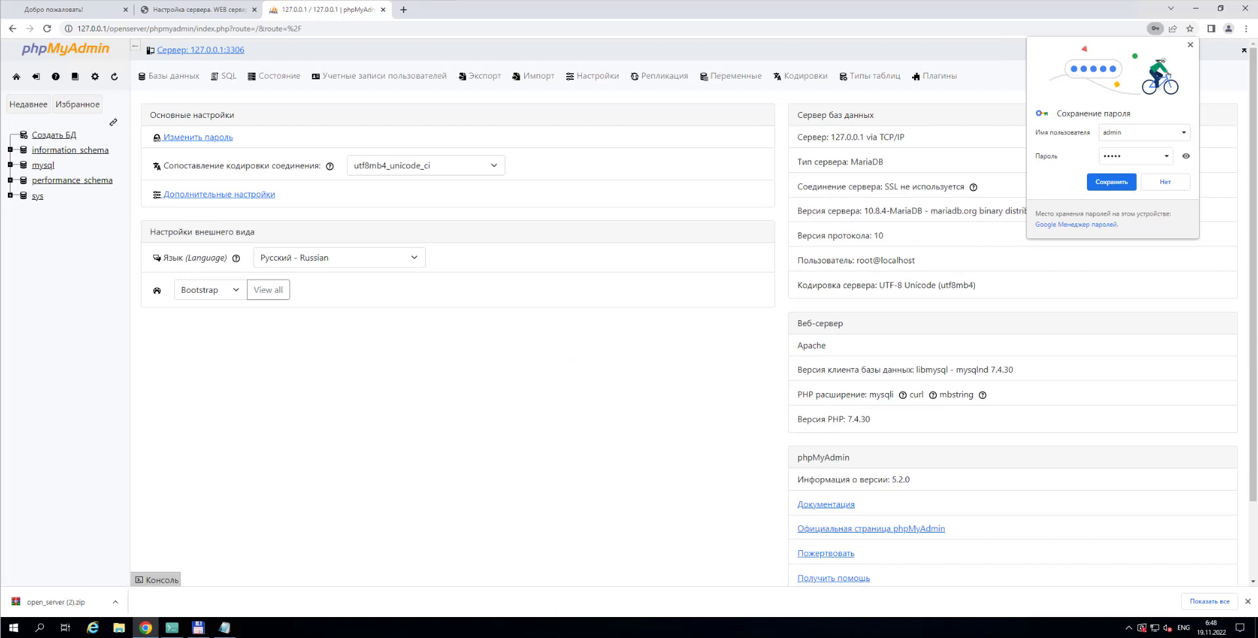
pyautogui.moveTo(146, 628)
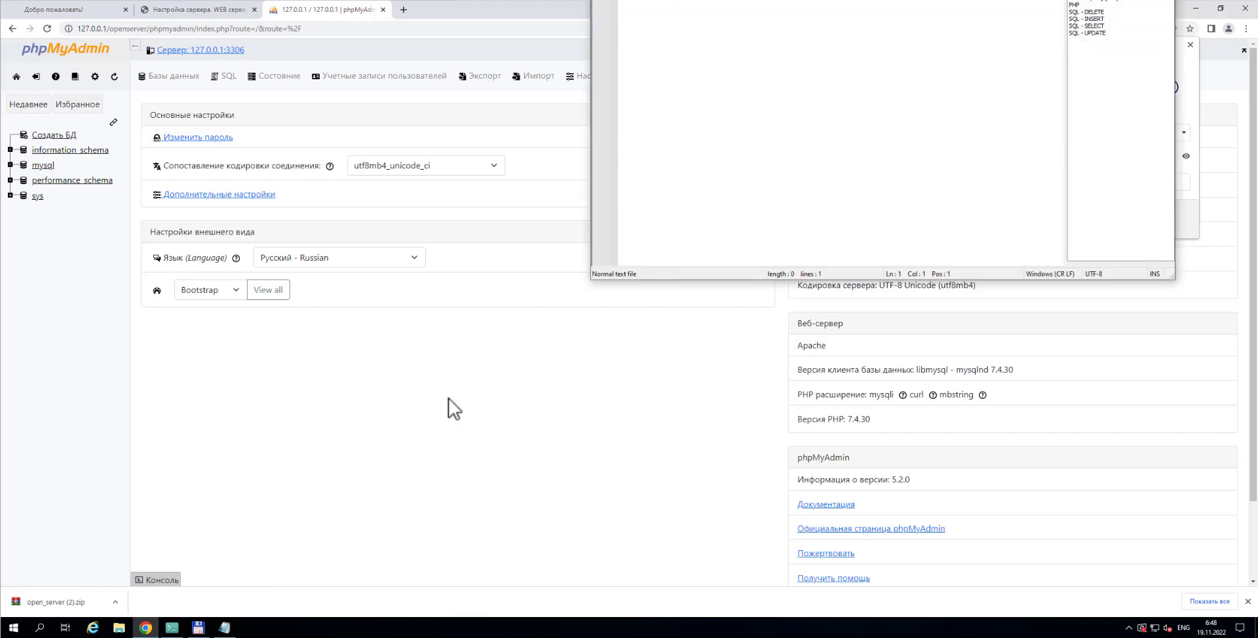
# Record 'Login root' and 'Pass пустой' in the Notepad steps log, then return to phpMyAdmin
pyautogui.click(225, 628)
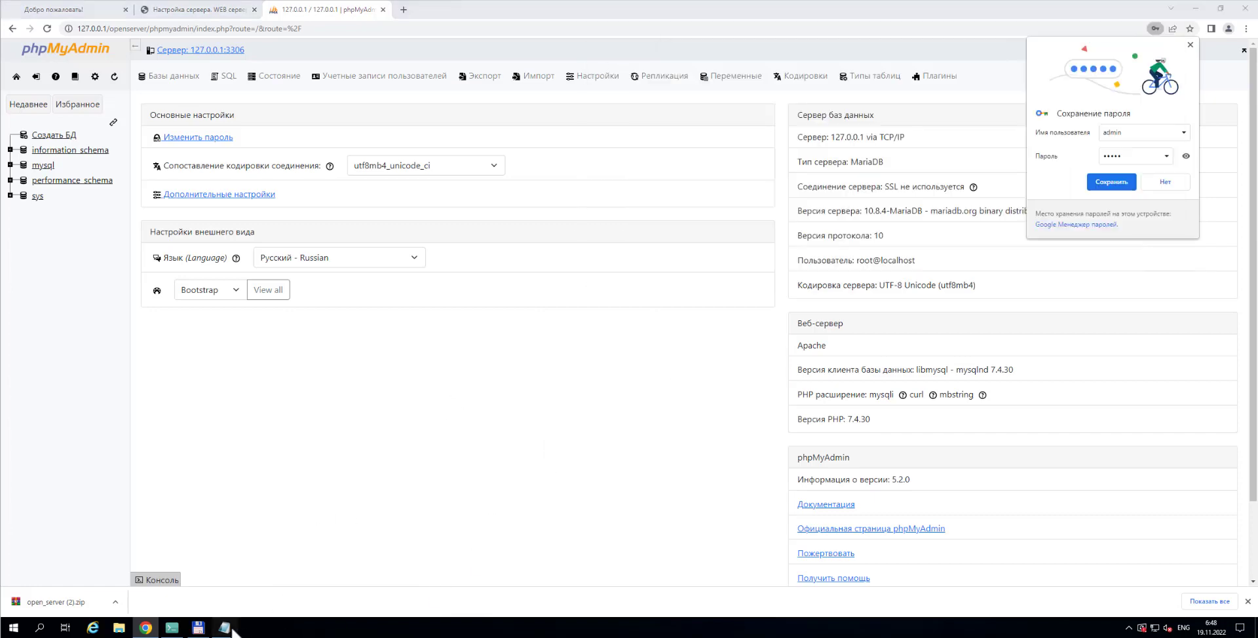
pyautogui.press('Return')
pyautogui.press('Return')
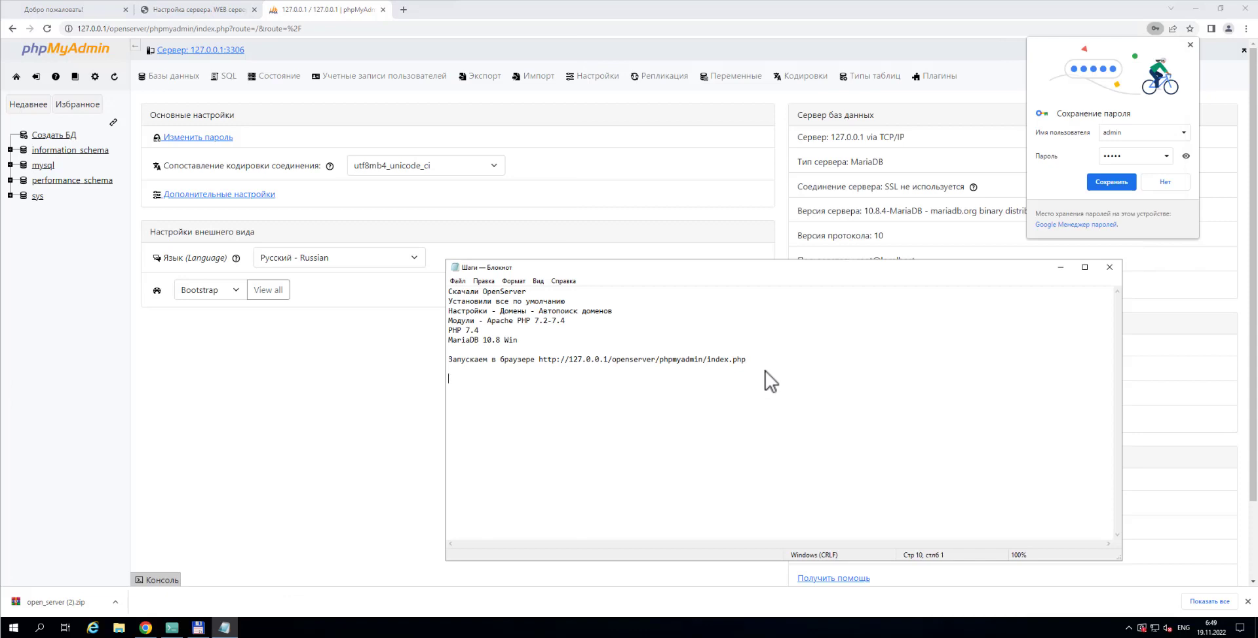
pyautogui.write('Lo')
pyautogui.write('gin ')
pyautogui.write(' root Pa')
pyautogui.write('ss')
pyautogui.write(' пустой')
pyautogui.click(401, 46)
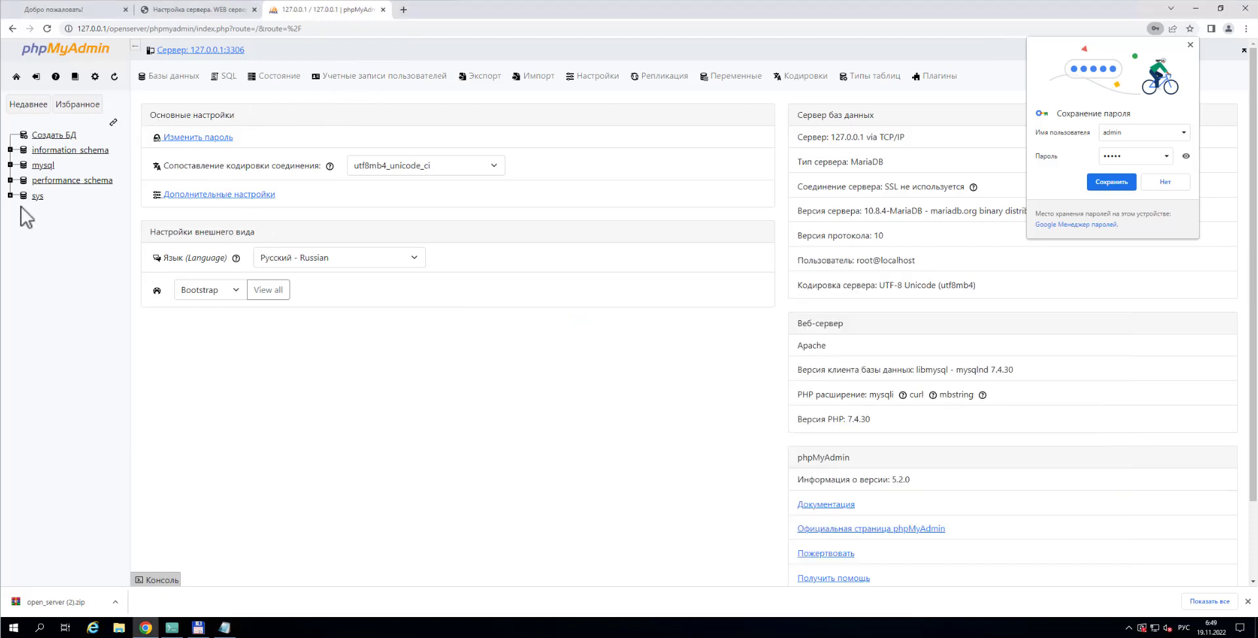
# Create the 'facebook' database (utf8mb4_unicode_ci) and go back to the databases list
pyautogui.click(55, 136)
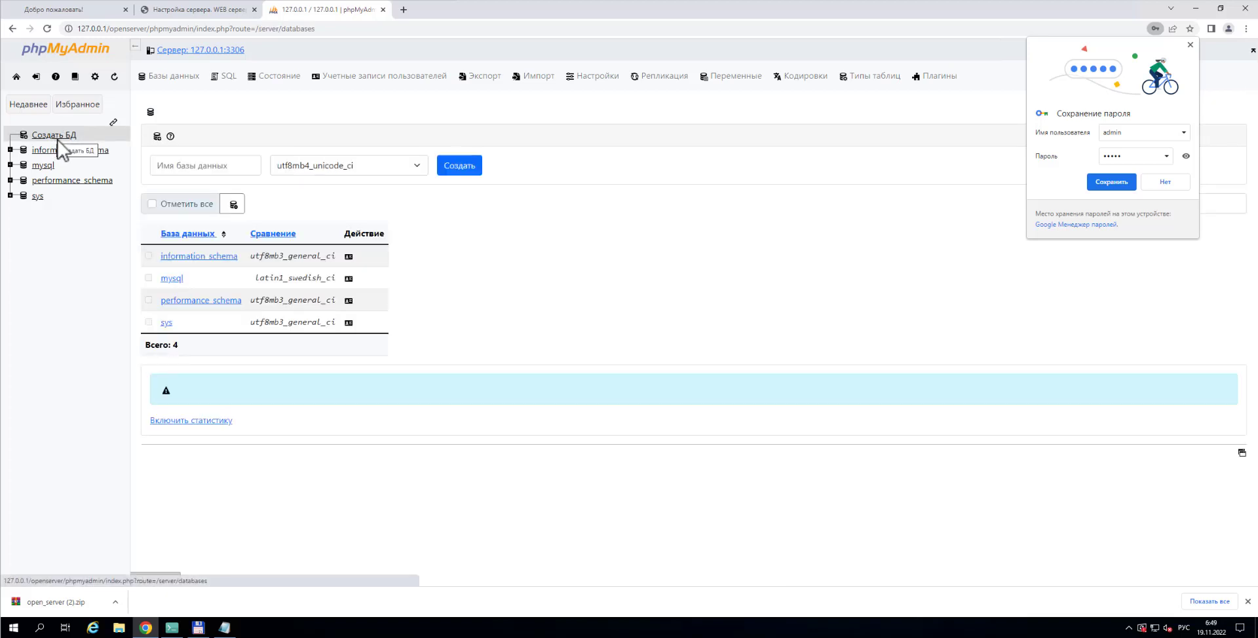
pyautogui.click(200, 165)
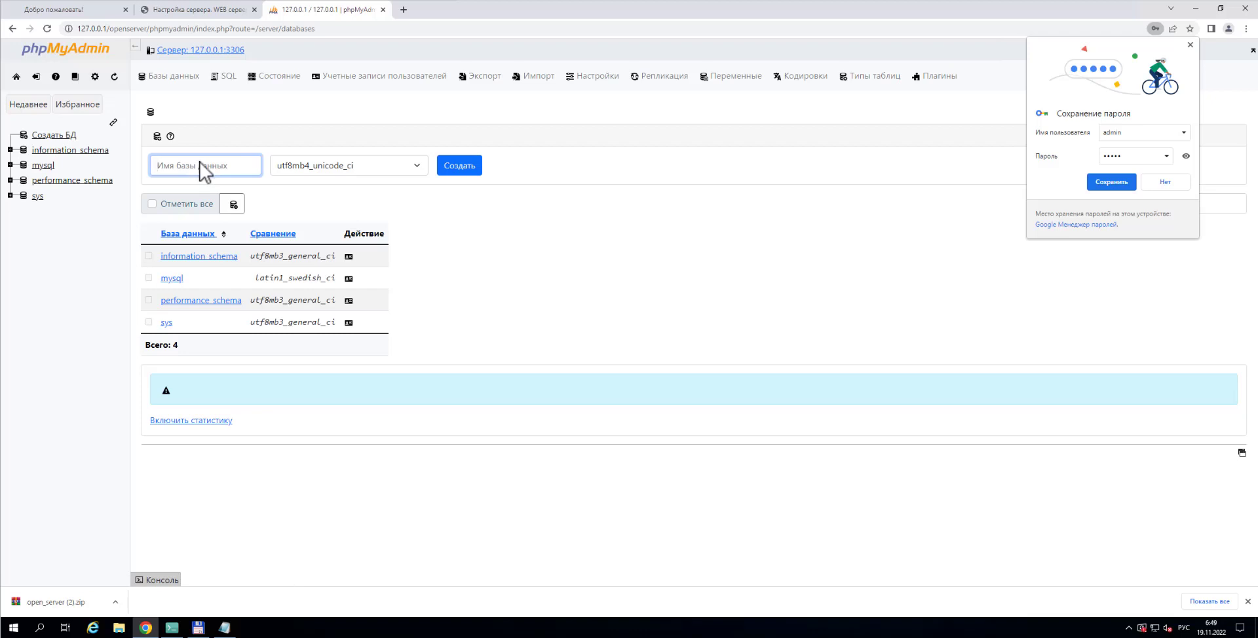
pyautogui.write('афсуищщл')
pyautogui.moveTo(210, 171); pyautogui.dragTo(146, 174)
pyautogui.hotkey('alt', 'shift')
pyautogui.write('facebook')
pyautogui.click(462, 166)
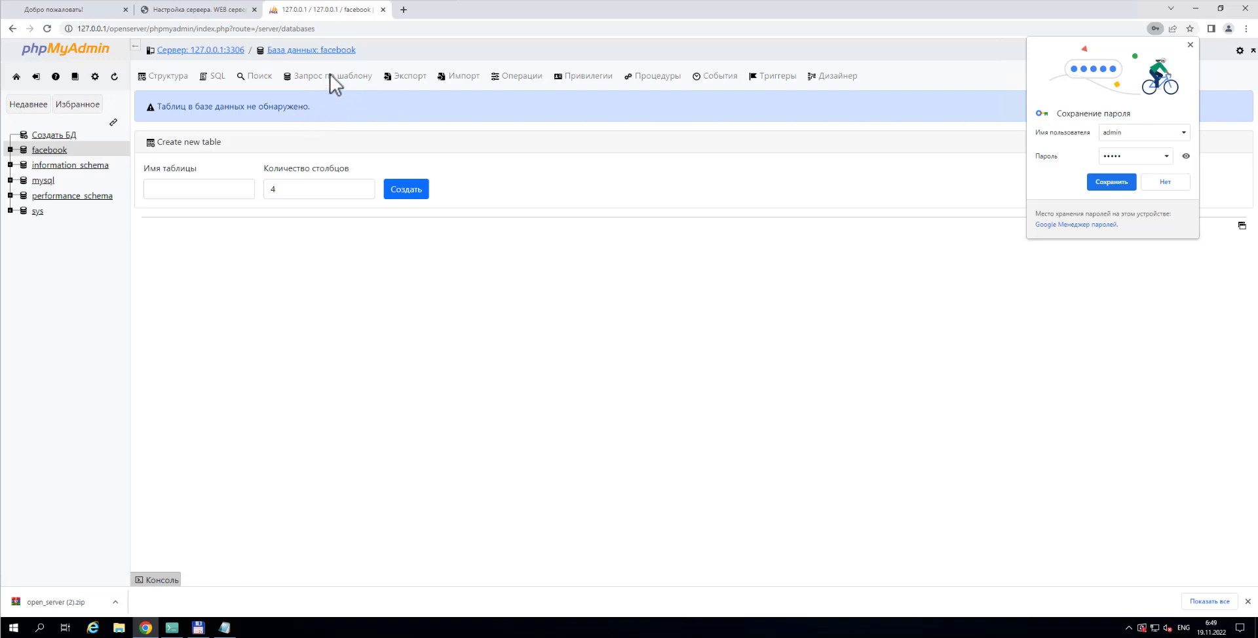
pyautogui.click(69, 105)
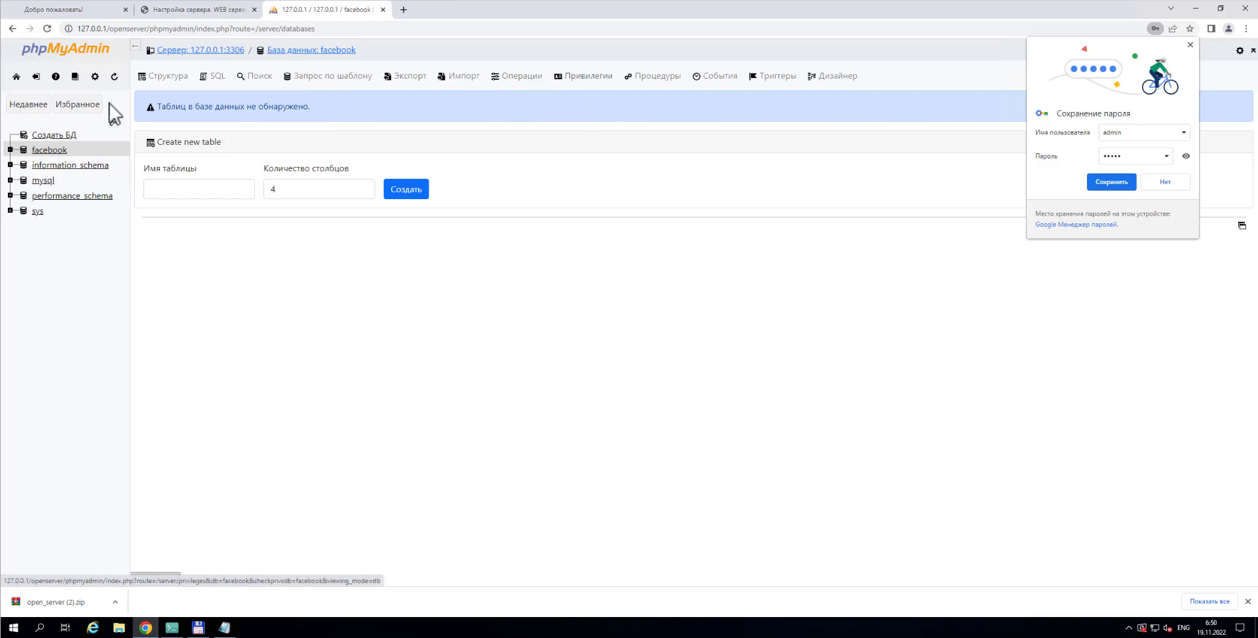
pyautogui.click(49, 136)
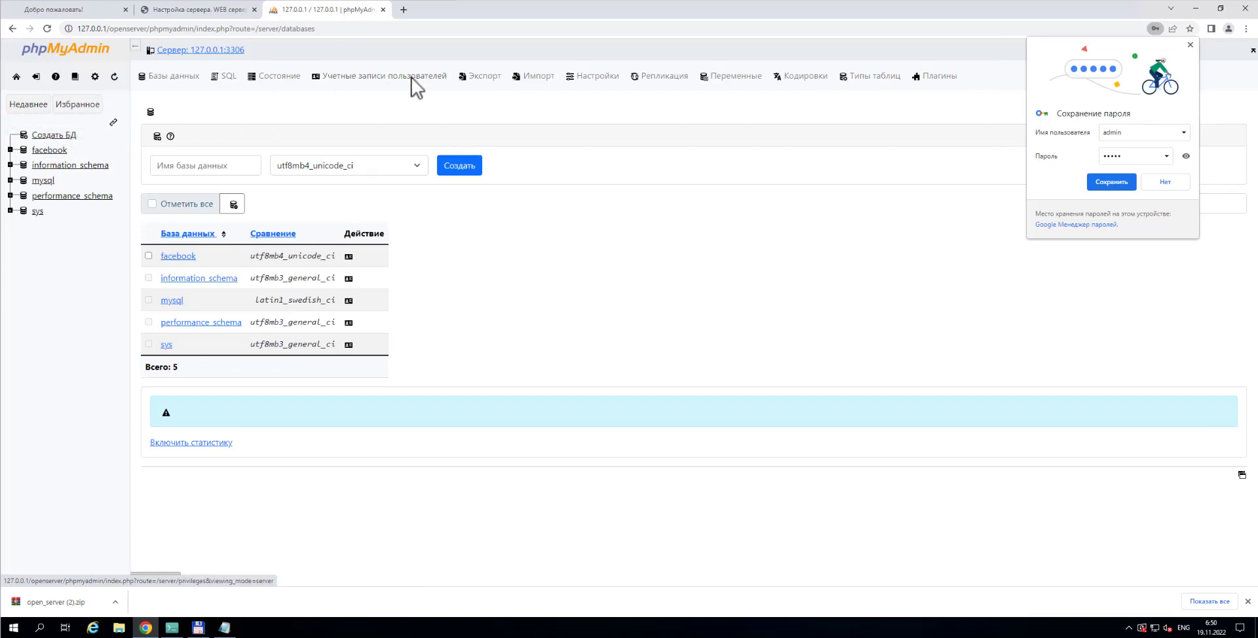
# Open the add-user-account form from User accounts, then bring the Notepad log forward
pyautogui.click(380, 78)
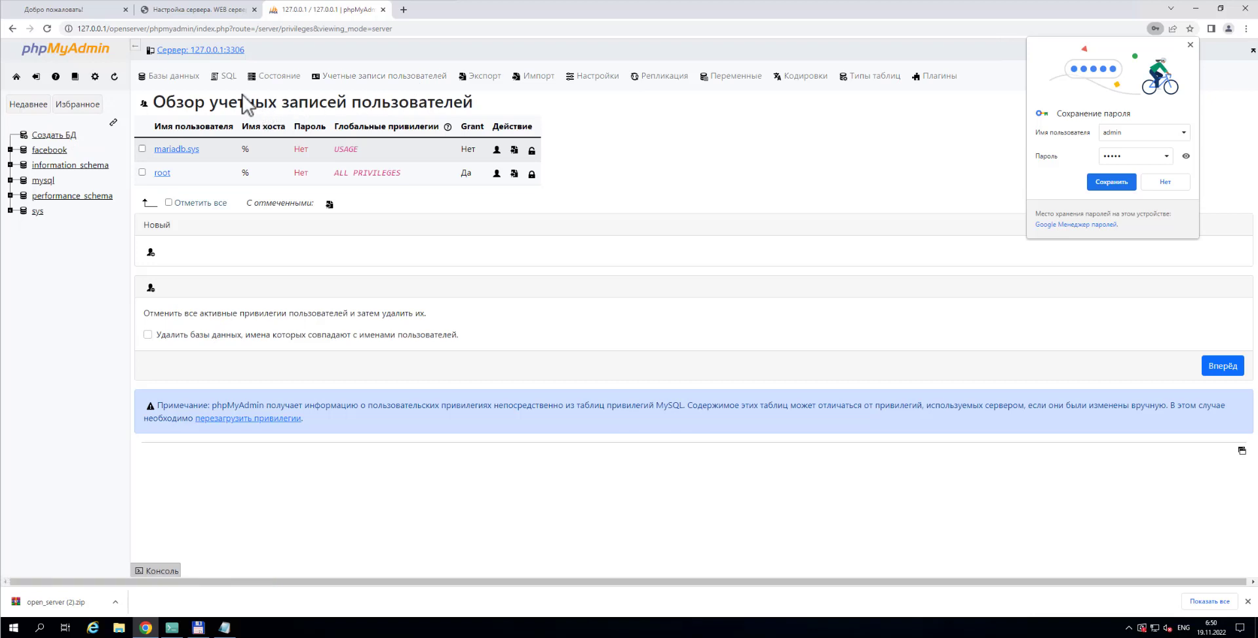
pyautogui.click(152, 256)
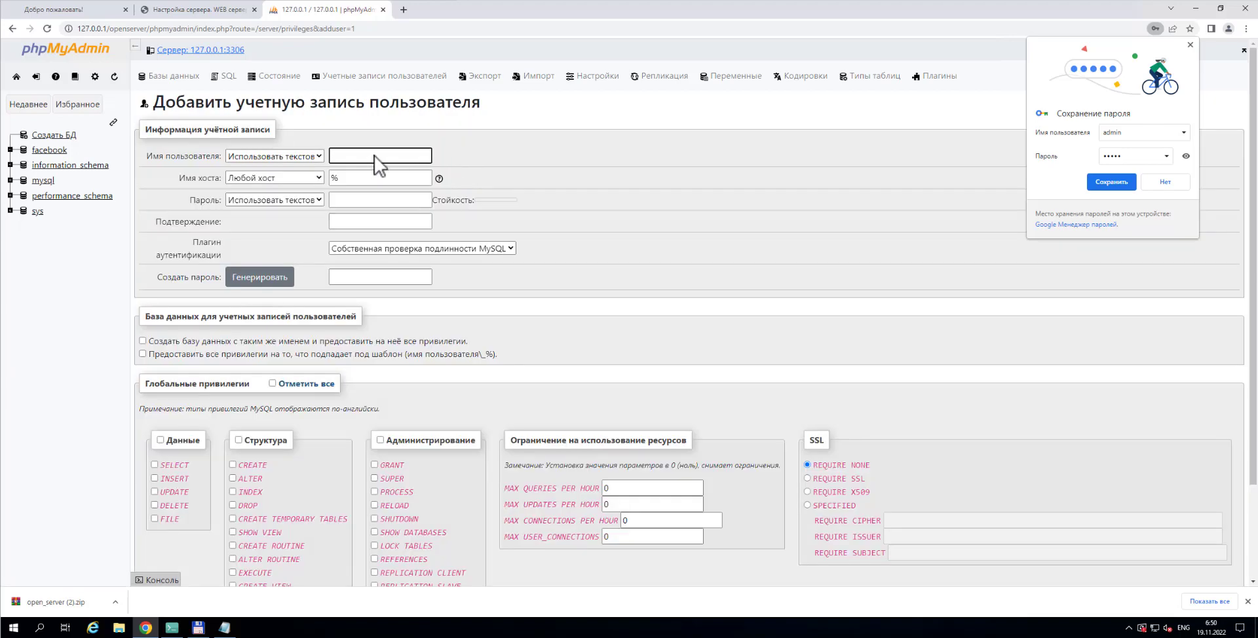
pyautogui.click(224, 628)
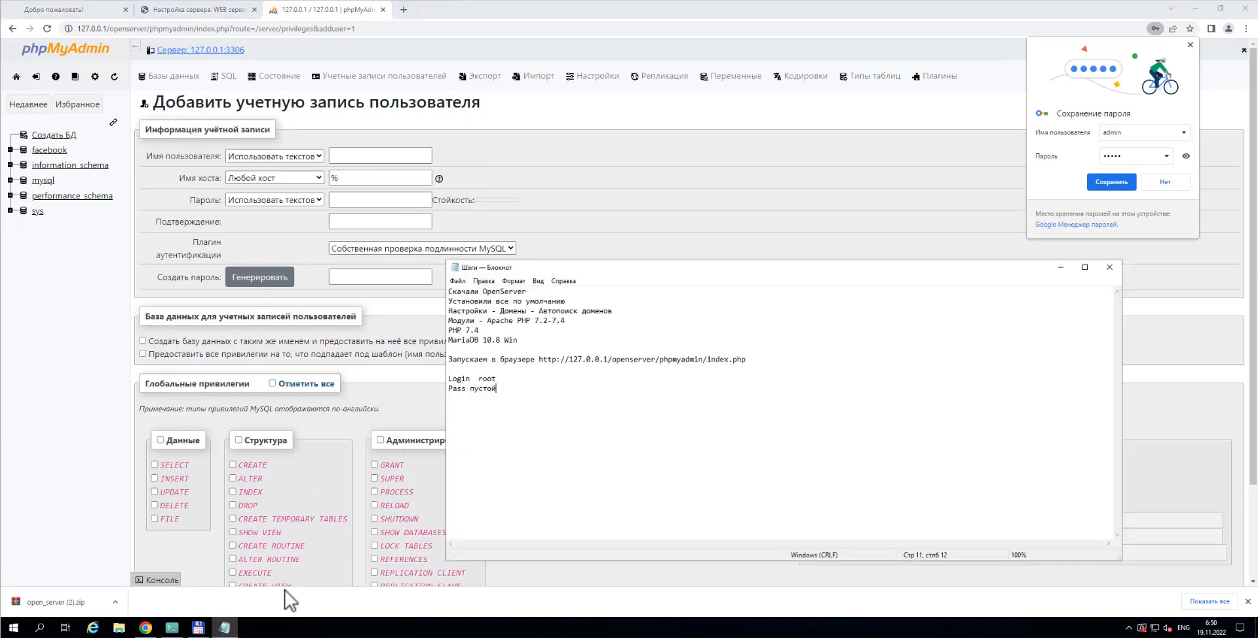
# Add the line 'Создать пользователя (Учетные записи пользователей)' to the Notepad steps log
pyautogui.moveTo(750, 262); pyautogui.dragTo(832, 125)
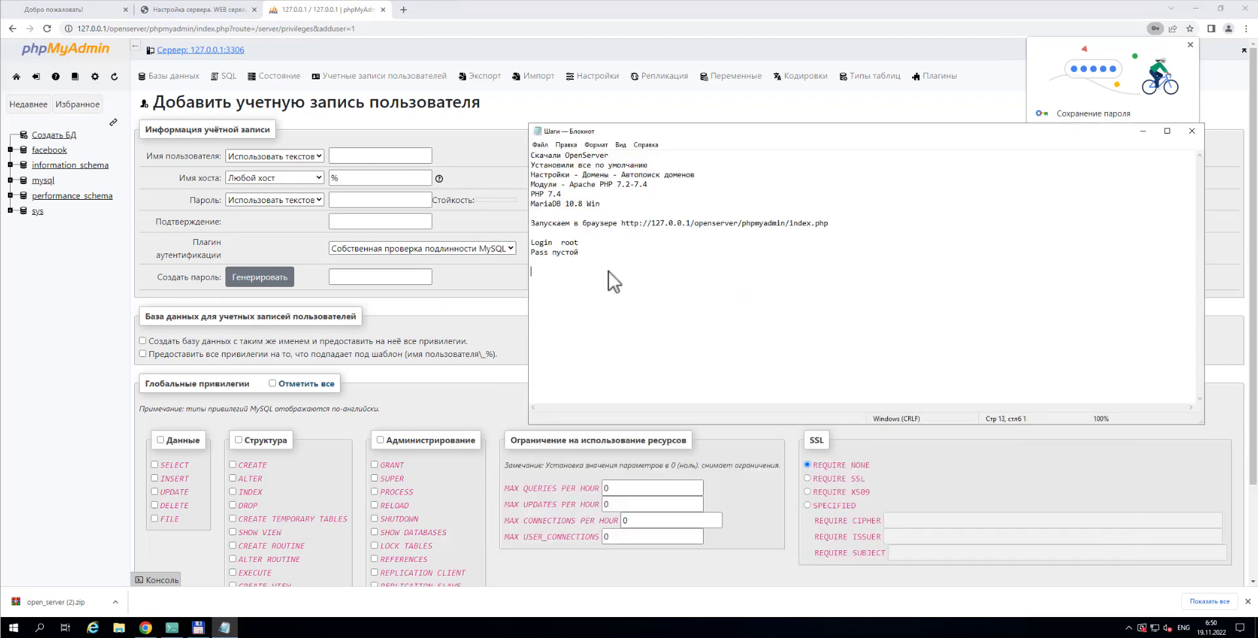
pyautogui.write('С')
pyautogui.press('BackSpace')
pyautogui.press('BackSpace')
pyautogui.press('BackSpace')
pyautogui.press('BackSpace')
pyautogui.press('BackSpace')
pyautogui.press('BackSpace')
pyautogui.write('оздать пользователя')
pyautogui.write('(Учетные записи пользователей)')
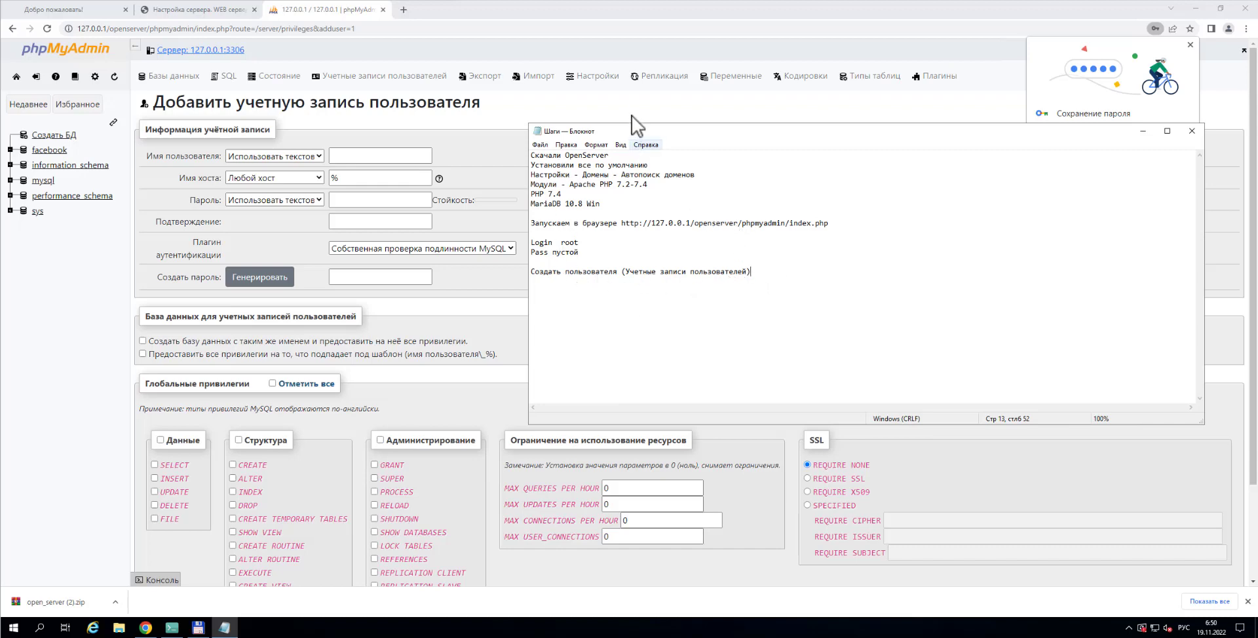
pyautogui.click(354, 156)
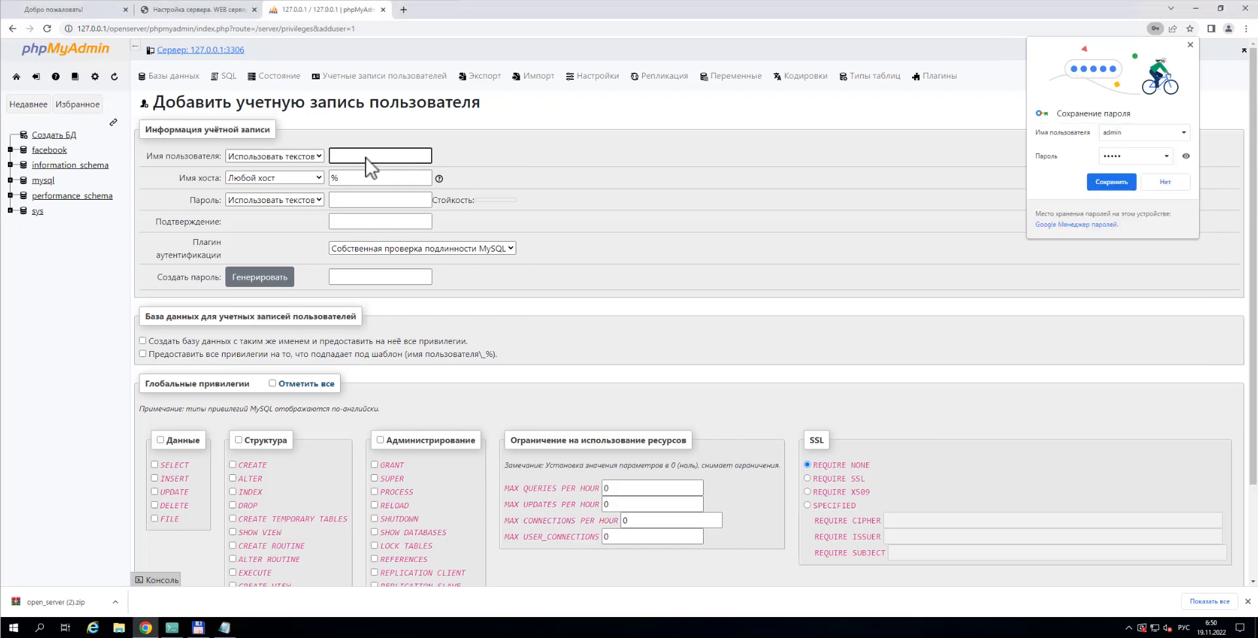
# Create user account 'admin' for any host, entering and confirming its password
pyautogui.write('фвьшт')
pyautogui.moveTo(376, 160); pyautogui.dragTo(330, 160)
pyautogui.hotkey('alt', 'shift')
pyautogui.write('admin')
pyautogui.click(348, 202)
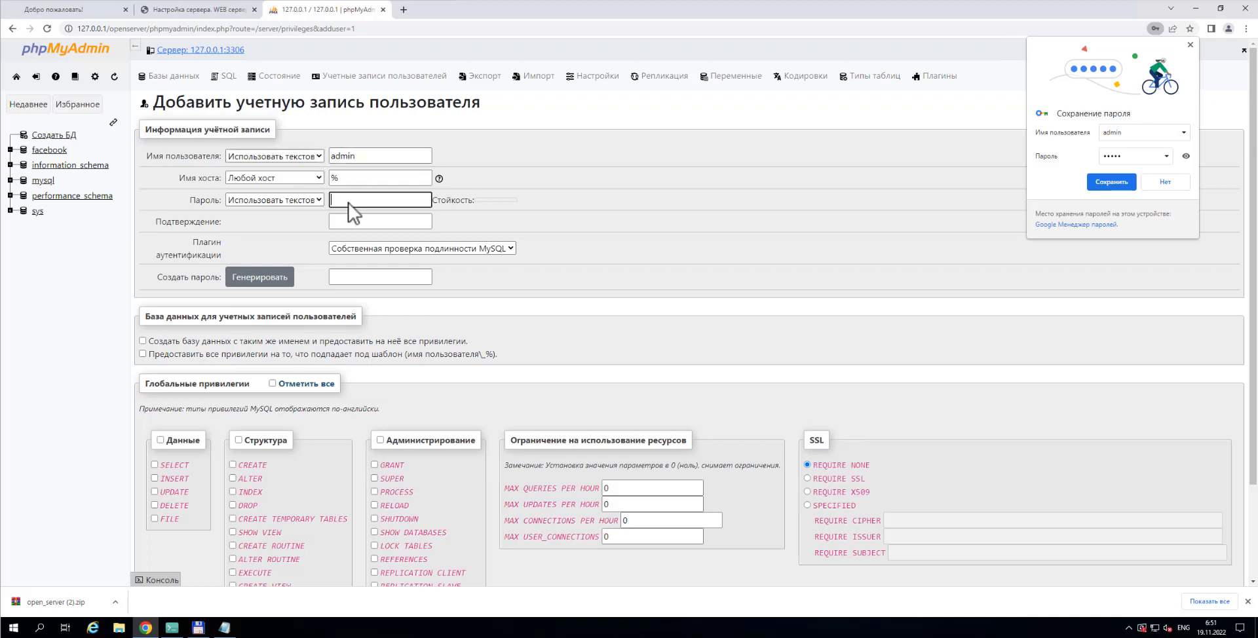
pyautogui.write('ad')
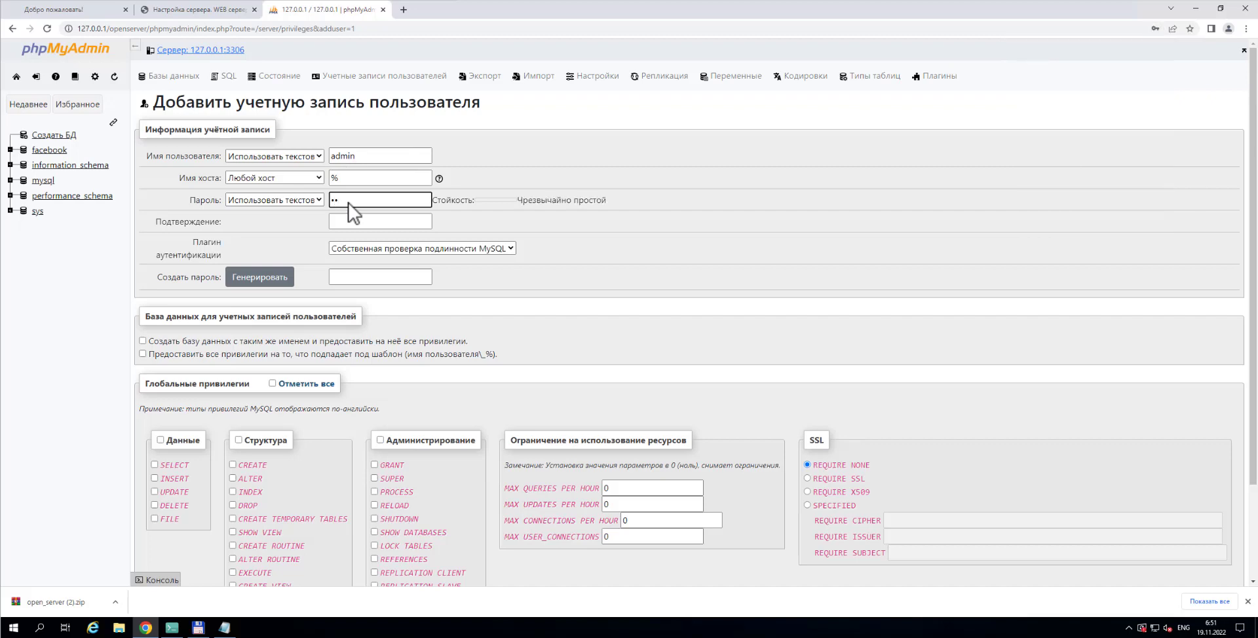
pyautogui.write('min123')
pyautogui.click(363, 224)
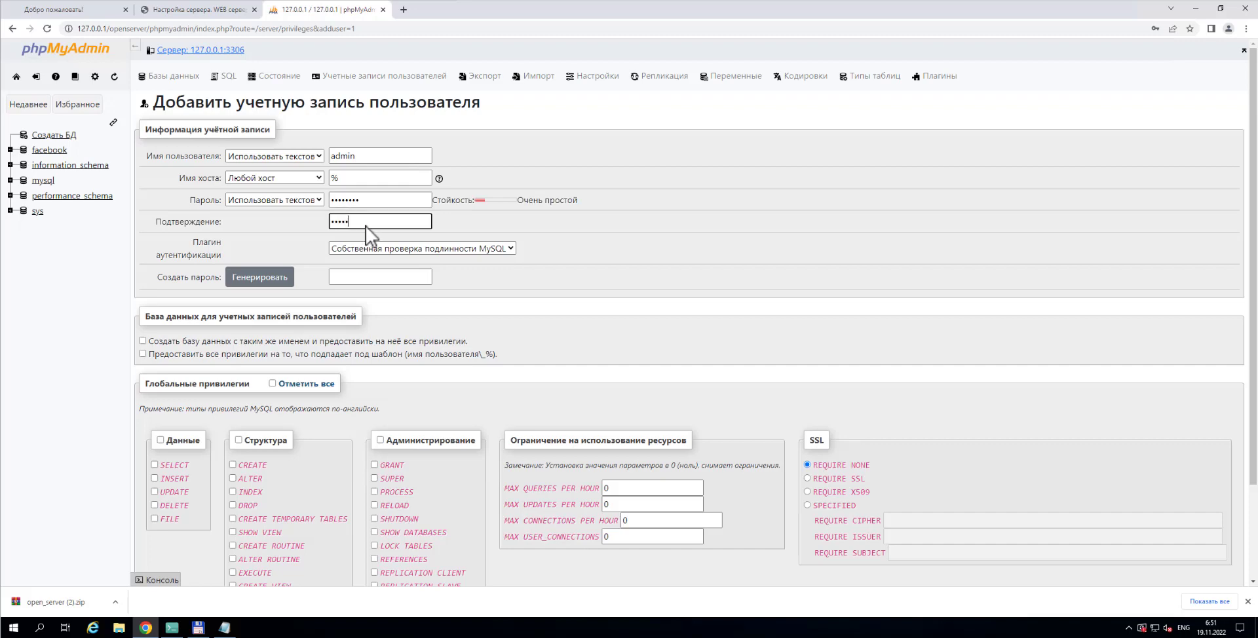
pyautogui.write('admin123')
pyautogui.scroll(-1, 631, 276)
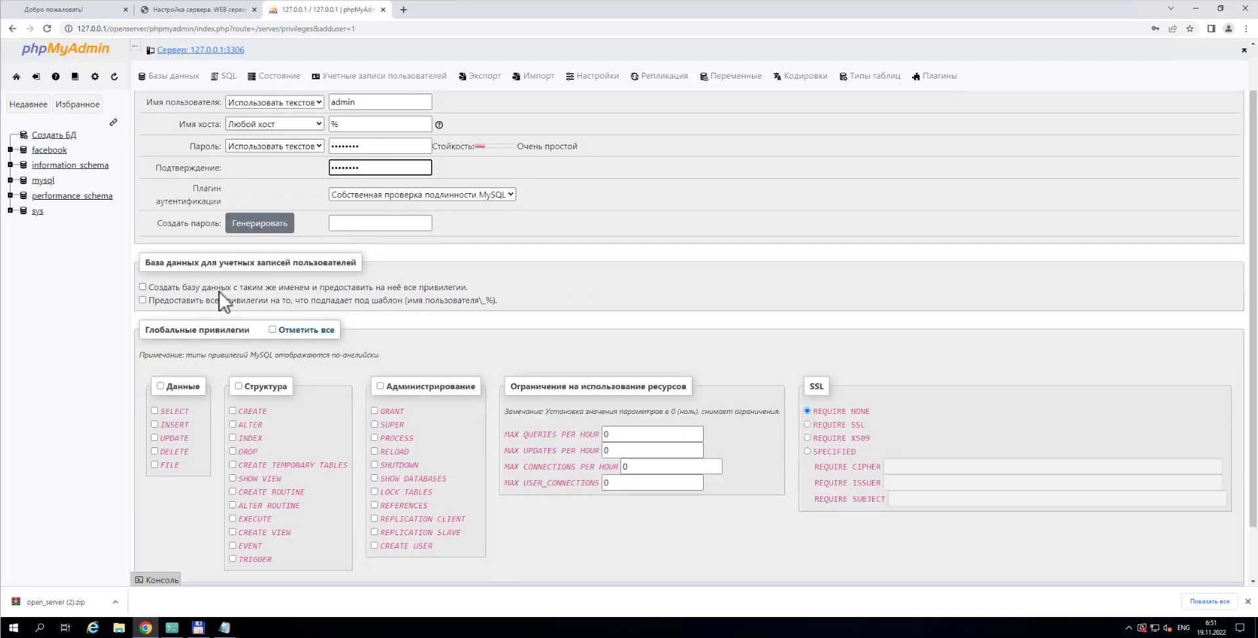
pyautogui.scroll(-1, 223, 293)
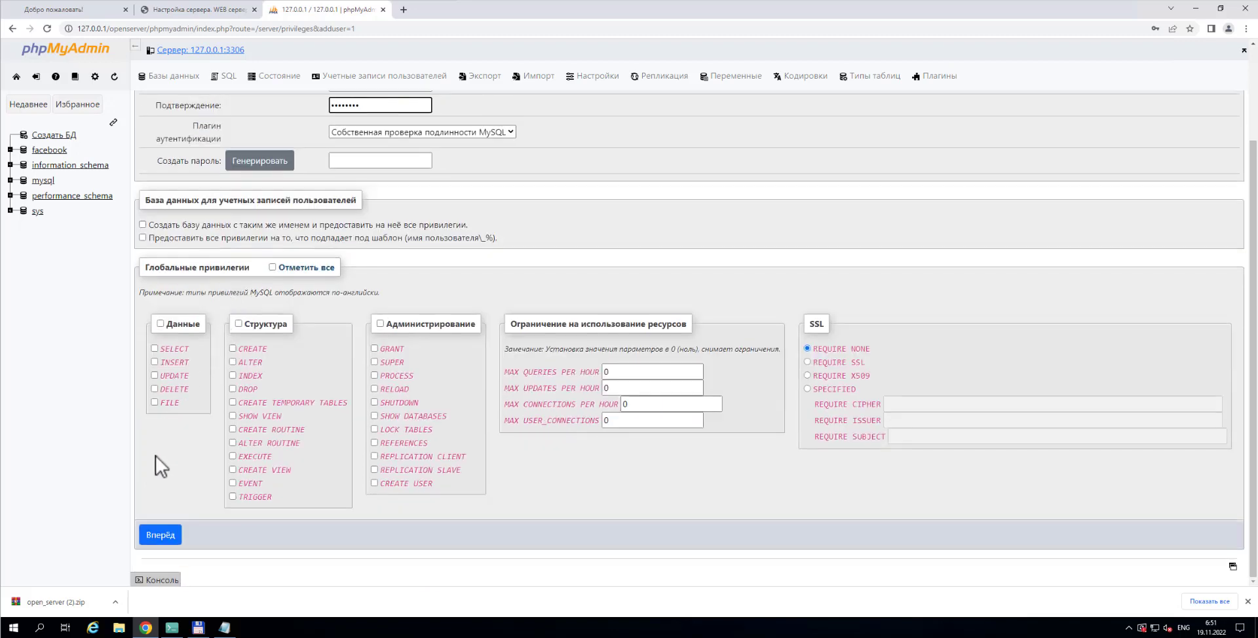
pyautogui.click(160, 535)
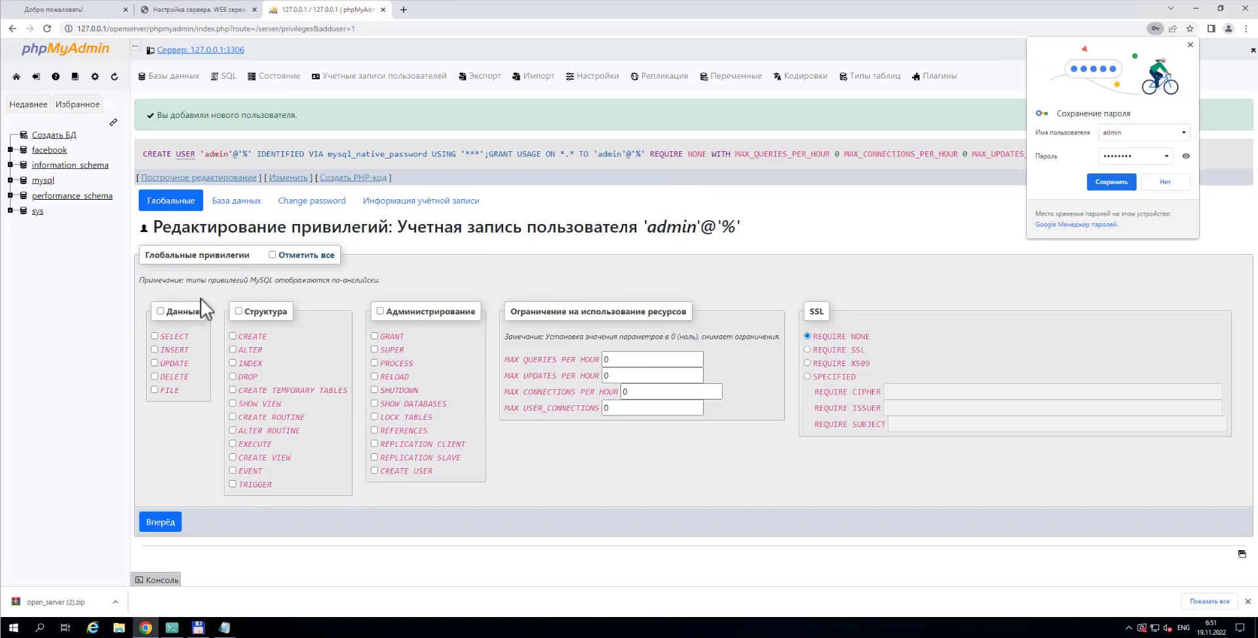
# Grant admin all Data, Structure and Administration privileges, save, then open the facebook database
pyautogui.click(161, 312)
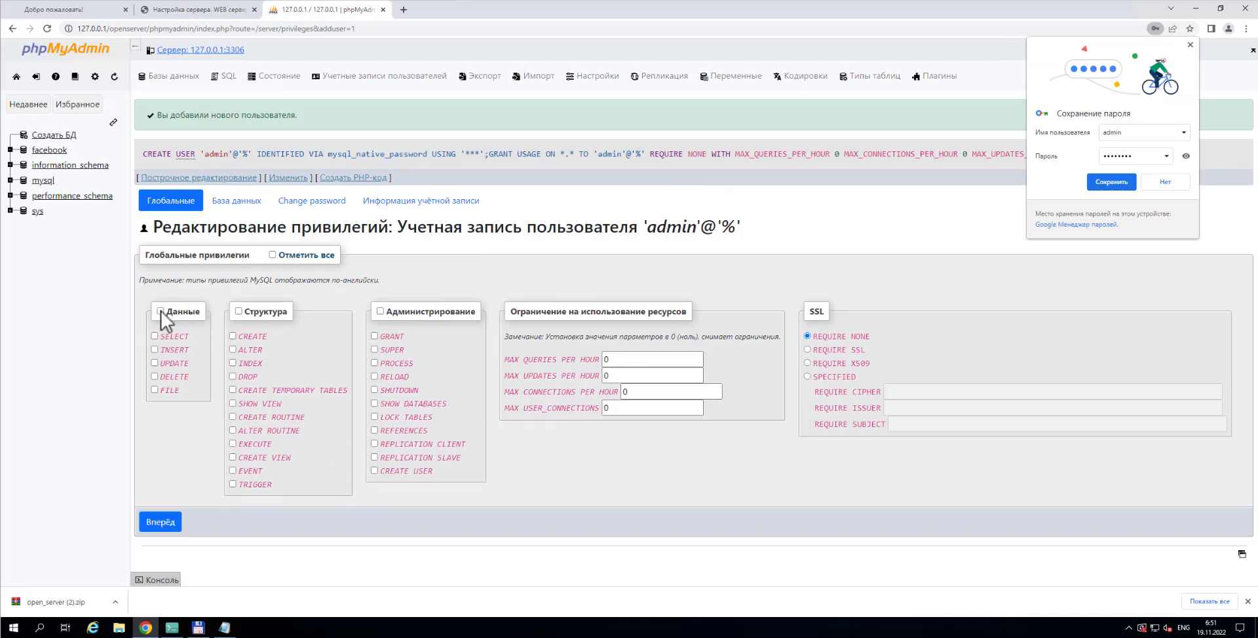
pyautogui.click(238, 312)
pyautogui.click(380, 312)
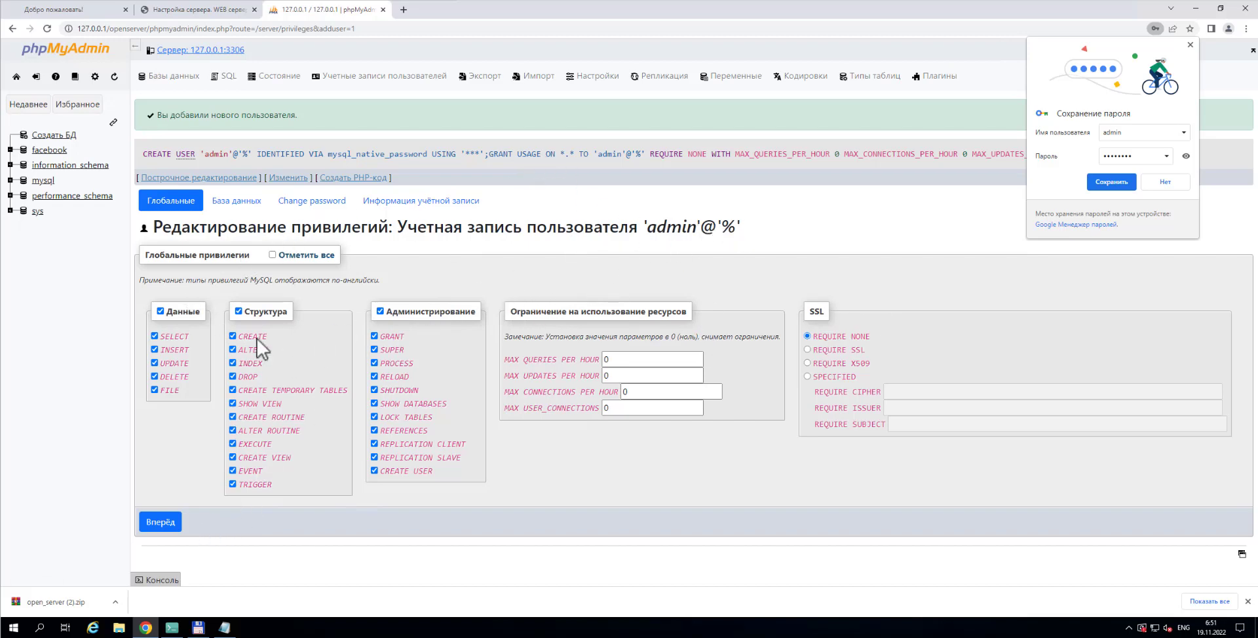
pyautogui.click(160, 523)
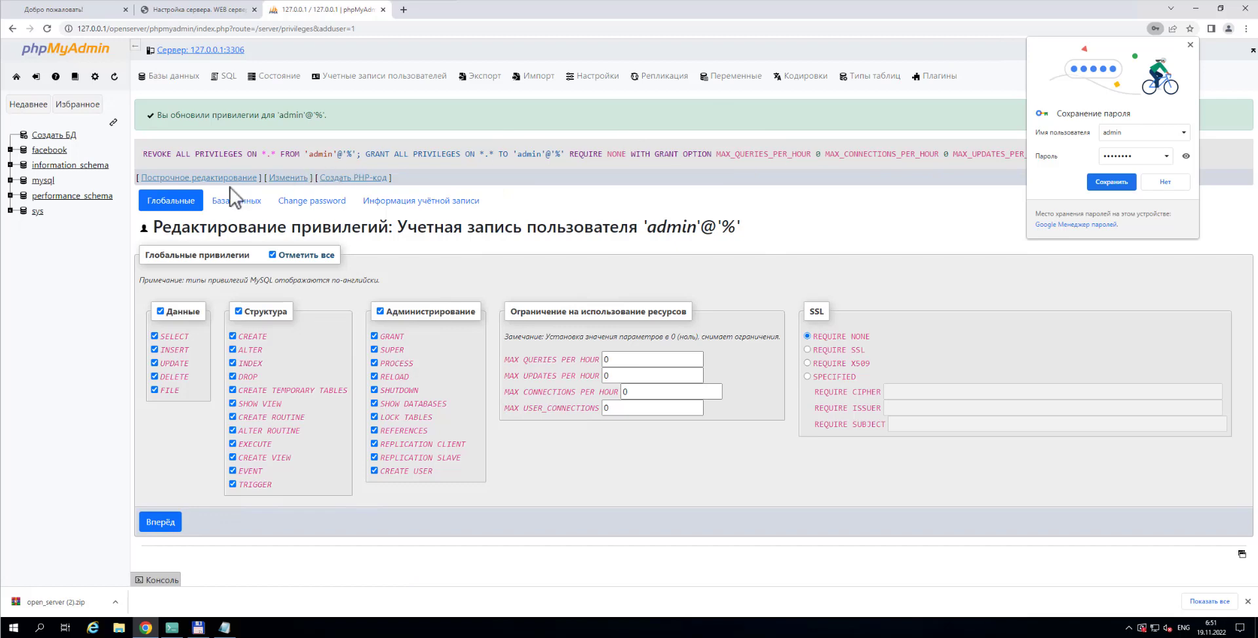
pyautogui.click(53, 153)
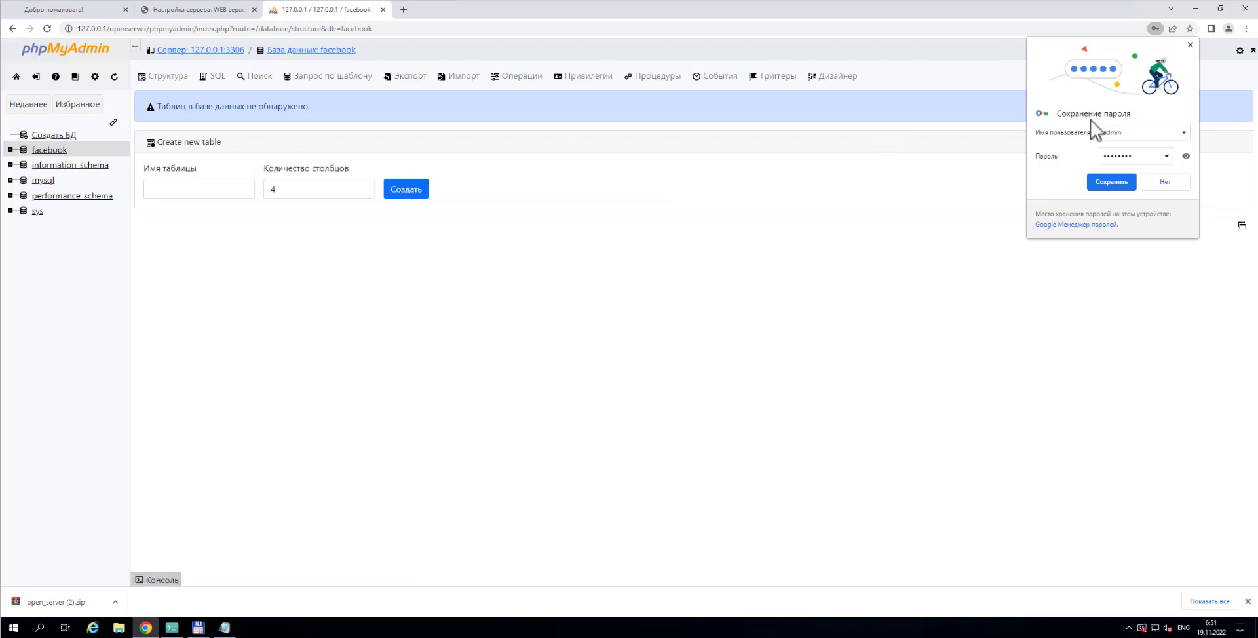
# Log out and sign back in as admin with its password, dismissing the save-password prompts
pyautogui.click(1190, 44)
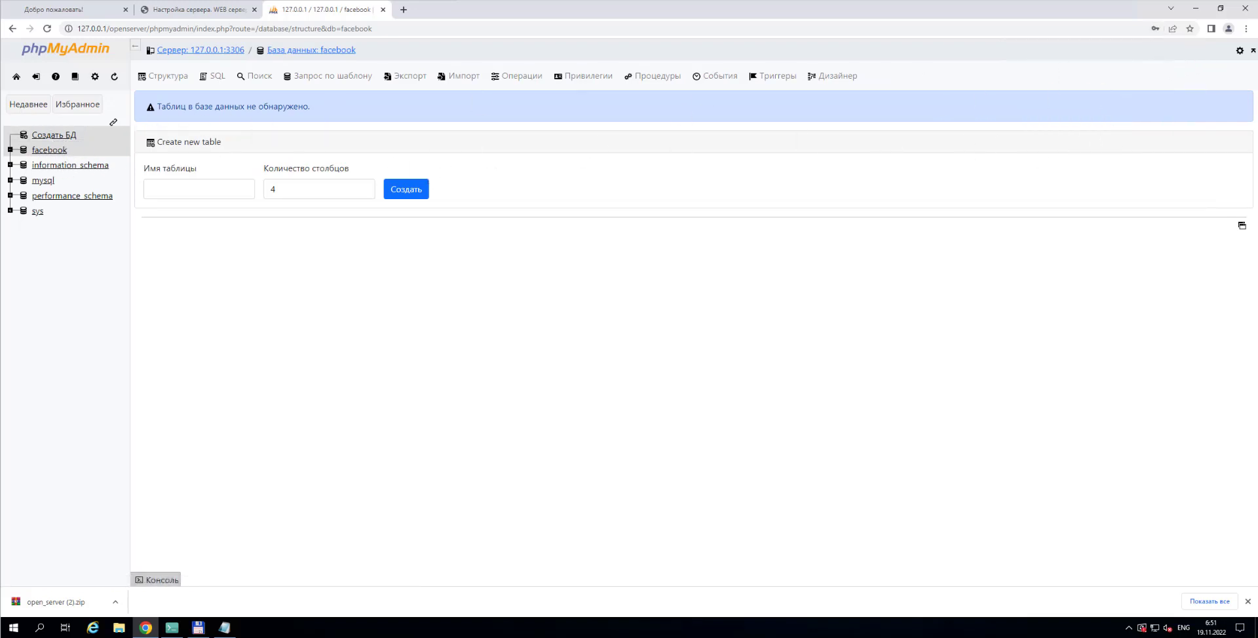
pyautogui.click(36, 77)
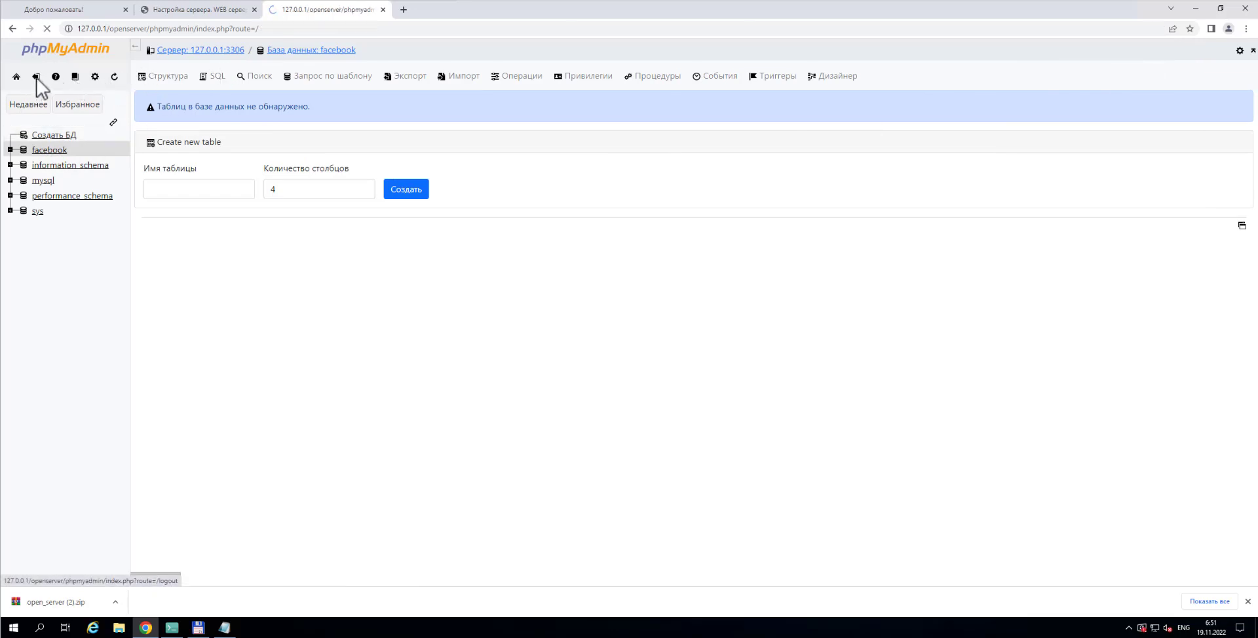
pyautogui.moveTo(647, 283); pyautogui.dragTo(582, 278)
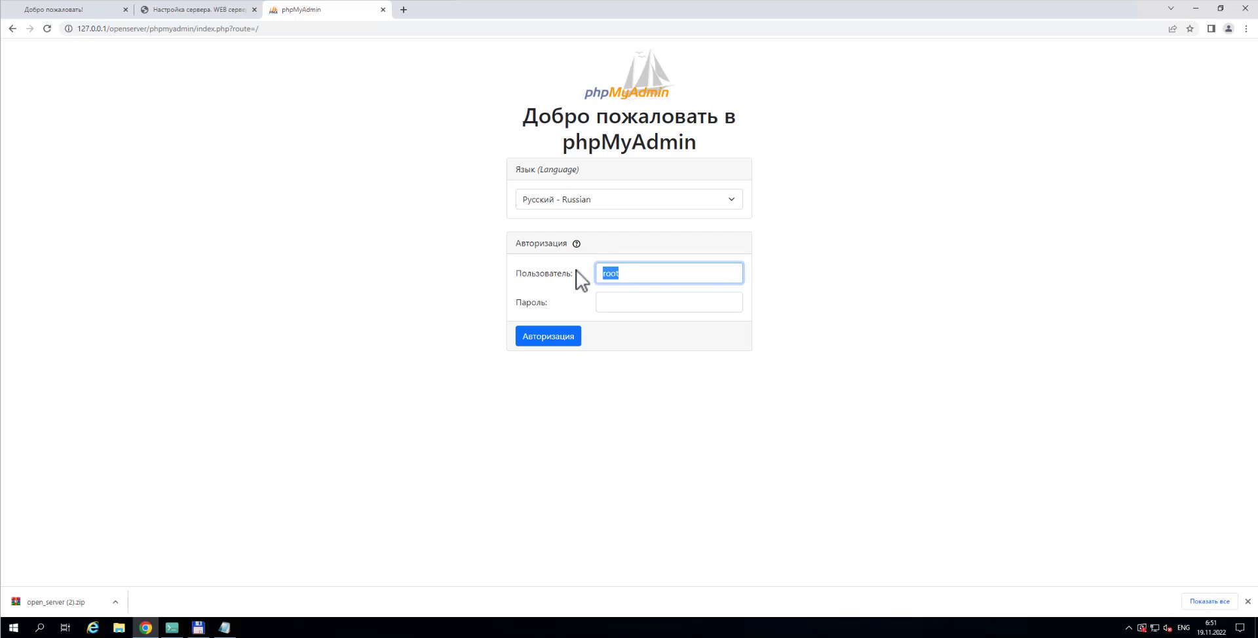
pyautogui.write('admin')
pyautogui.click(640, 305)
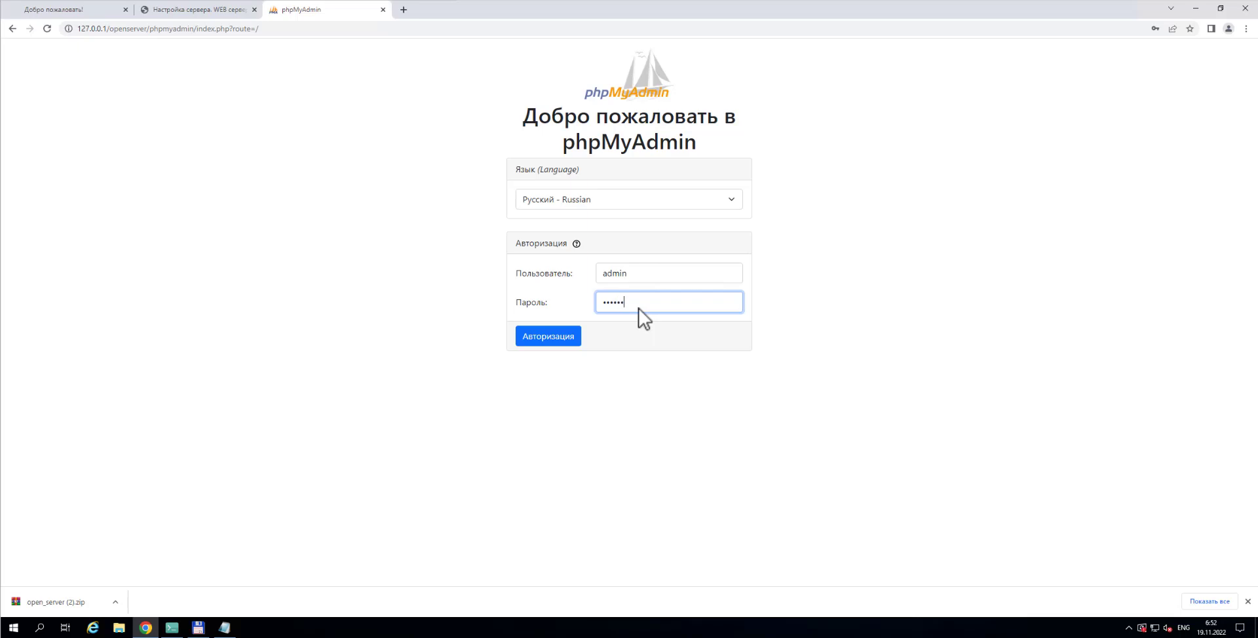
pyautogui.write('3')
pyautogui.click(548, 340)
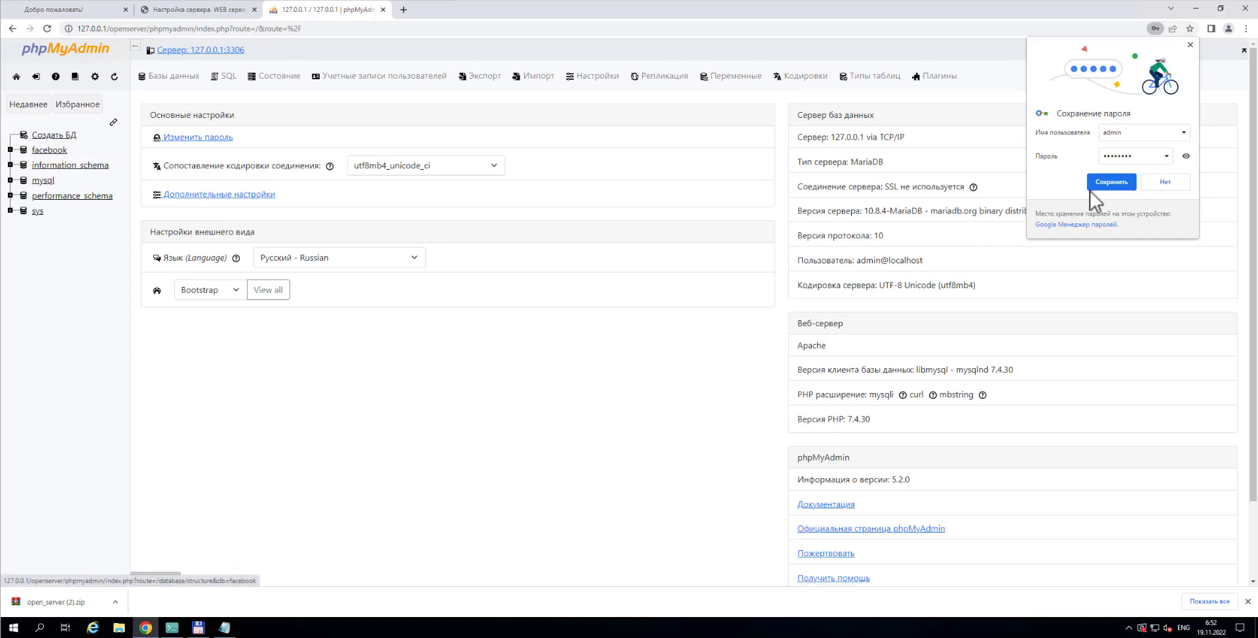
pyautogui.click(1122, 187)
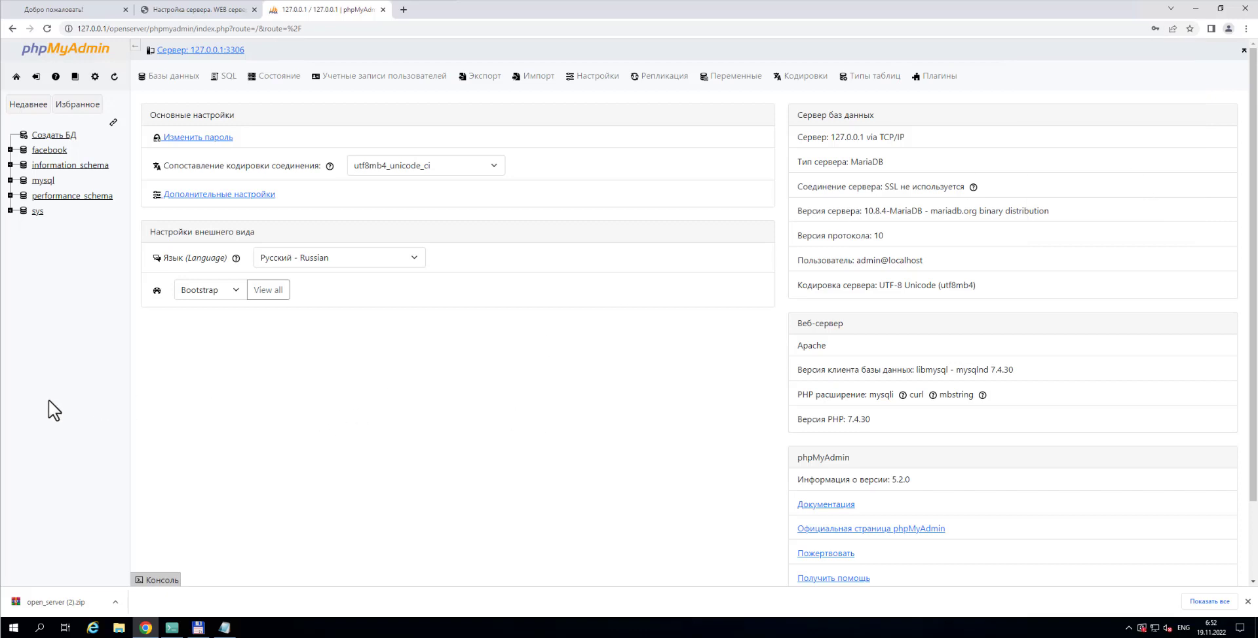
# Add 'Даем все привелегии' to the Notepad log, then open facebook in phpMyAdmin
pyautogui.click(226, 628)
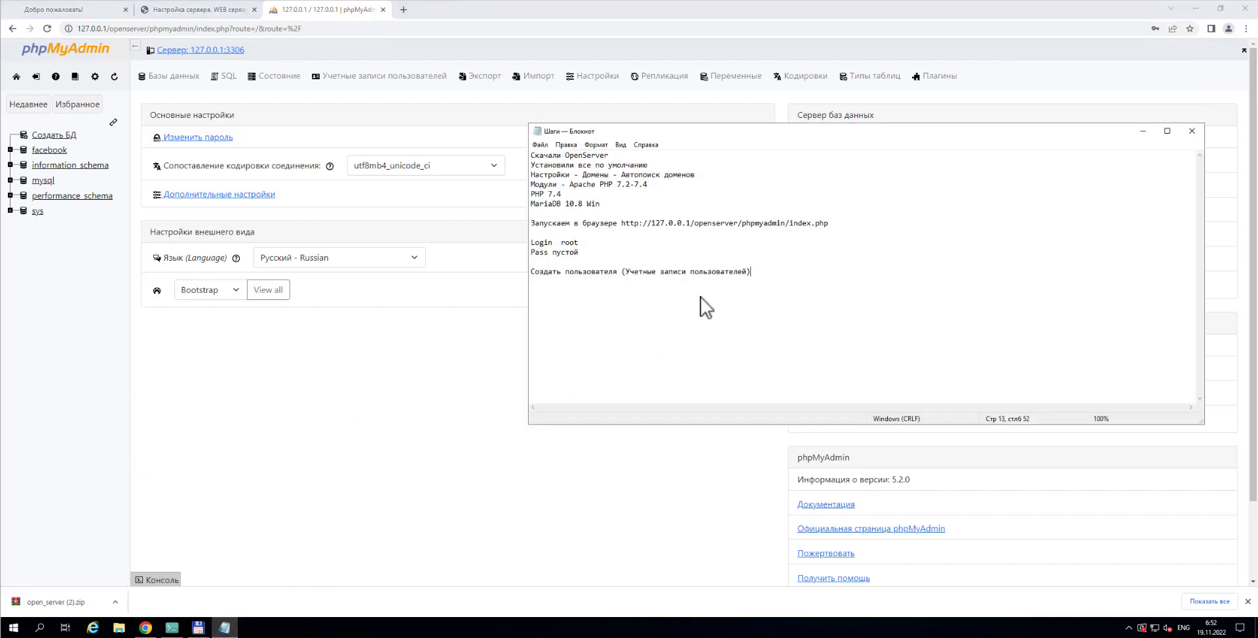
pyautogui.write('Lftv dct ghbd')
pyautogui.press('BackSpace')
pyautogui.press('BackSpace')
pyautogui.press('BackSpace')
pyautogui.press('BackSpace')
pyautogui.press('BackSpace')
pyautogui.press('BackSpace')
pyautogui.press('BackSpace')
pyautogui.press('BackSpace')
pyautogui.press('BackSpace')
pyautogui.press('BackSpace')
pyautogui.write('привелегии')
pyautogui.click(53, 152)
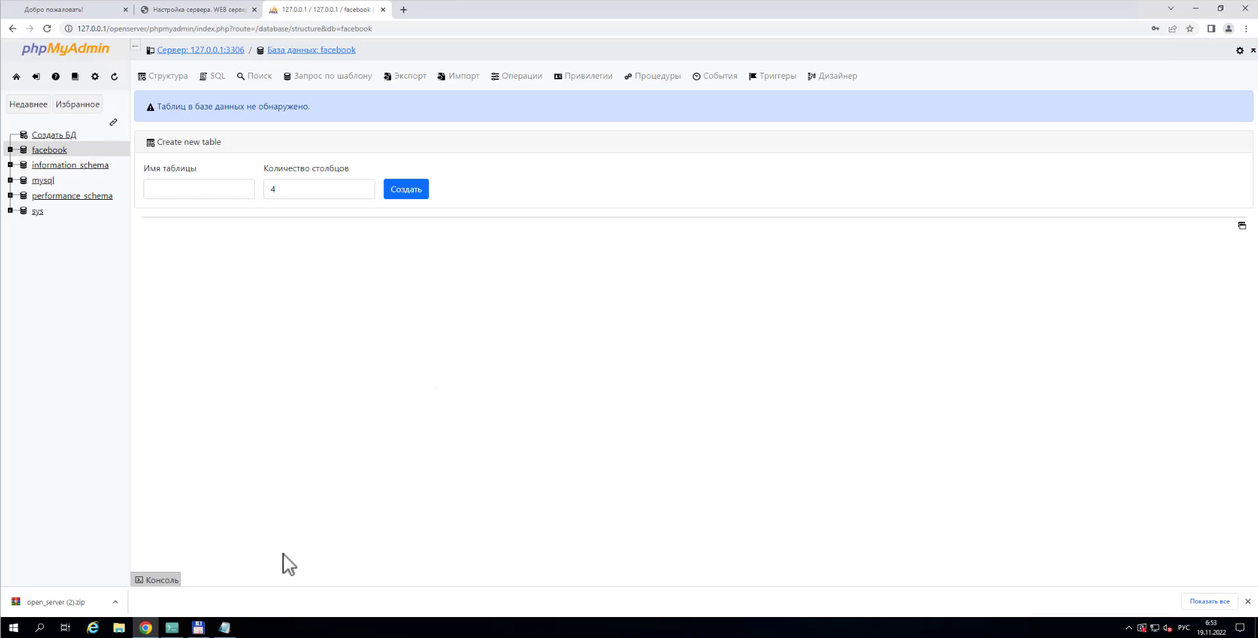
# Review the first logged steps in Notepad, through the Apache PHP modules and MariaDB lines
pyautogui.click(224, 628)
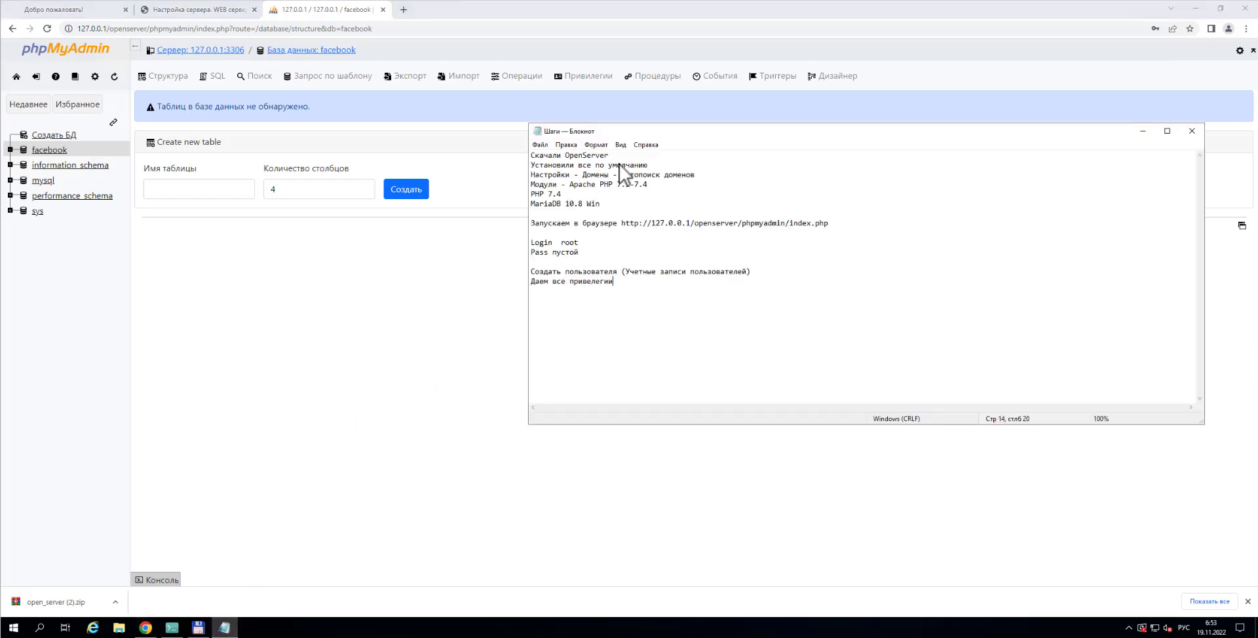
pyautogui.moveTo(607, 158); pyautogui.dragTo(528, 157)
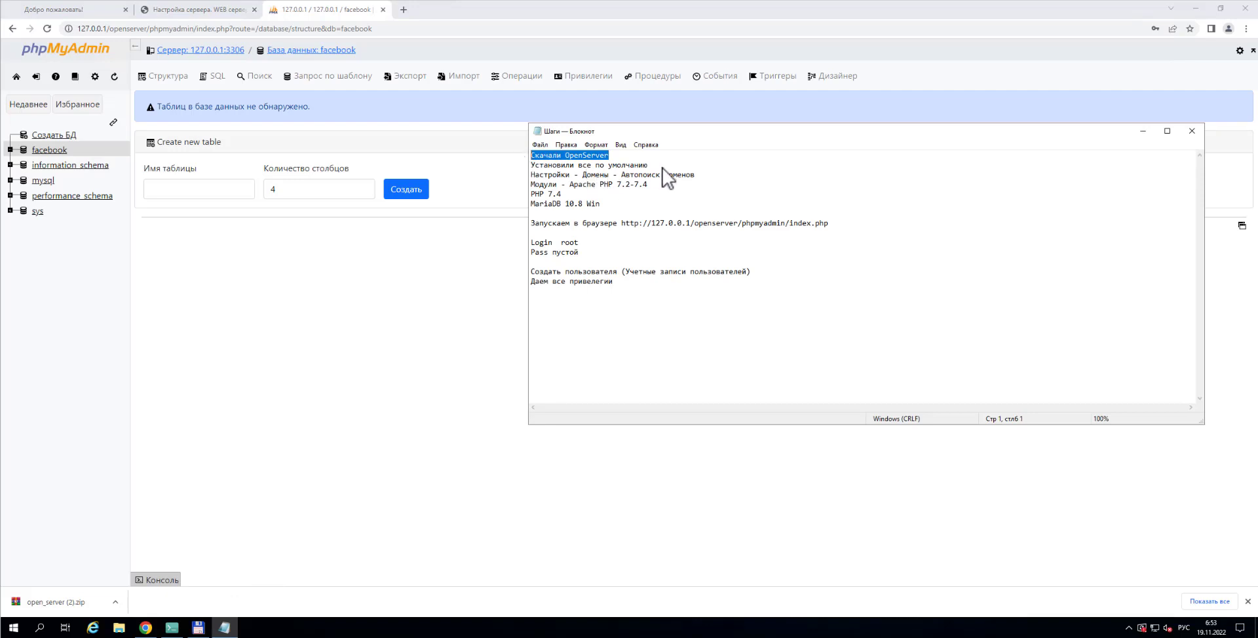
pyautogui.moveTo(649, 165); pyautogui.dragTo(532, 166)
pyautogui.click(696, 174)
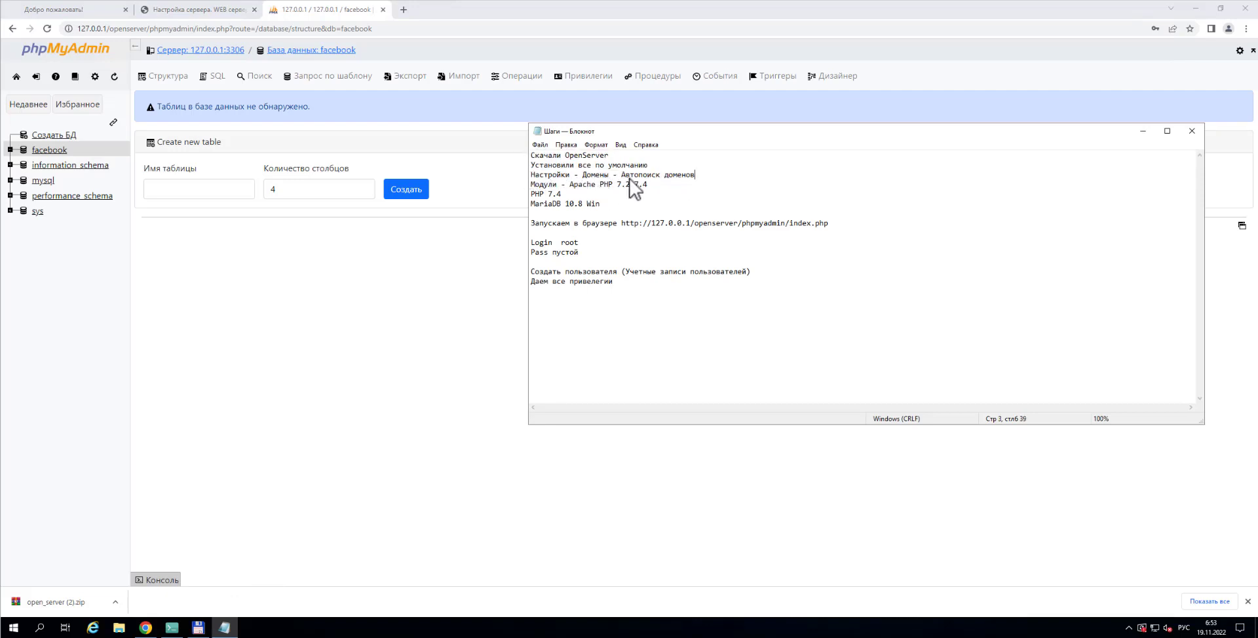
pyautogui.moveTo(696, 174); pyautogui.dragTo(562, 175)
pyautogui.moveTo(648, 184); pyautogui.dragTo(532, 204)
pyautogui.click(649, 205)
# Review the phpMyAdmin URL and Login root lines, leaving the caret after the last step
pyautogui.click(711, 167)
pyautogui.moveTo(866, 225); pyautogui.dragTo(621, 223)
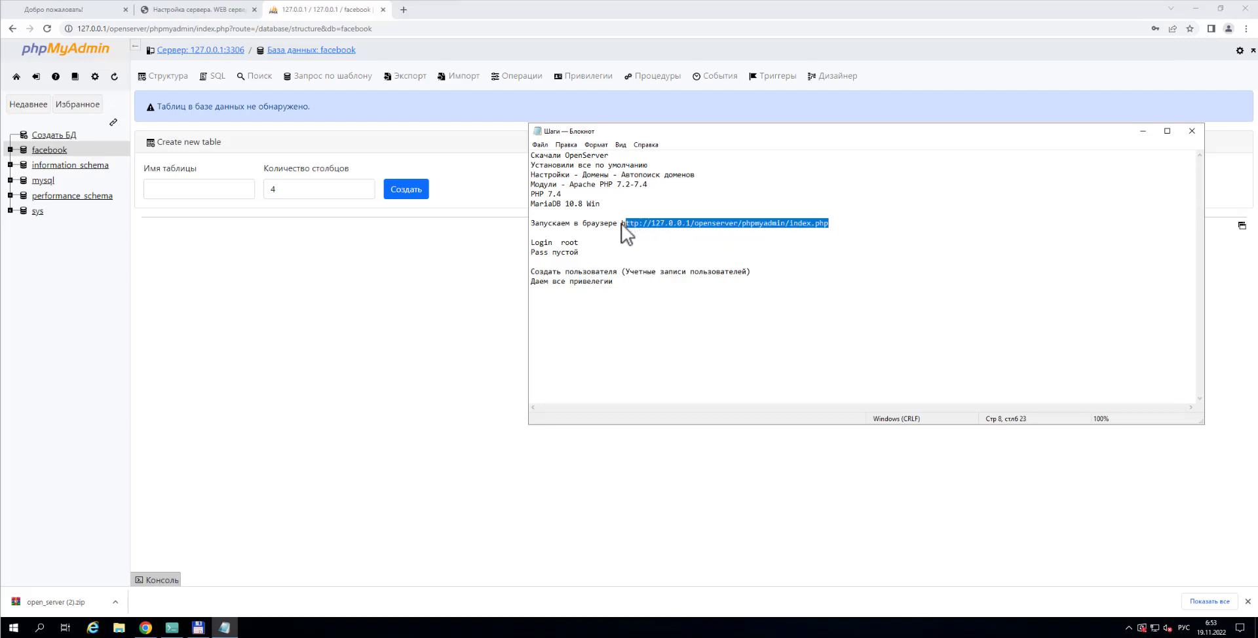
pyautogui.click(843, 224)
pyautogui.moveTo(833, 224); pyautogui.dragTo(622, 224)
pyautogui.moveTo(531, 244); pyautogui.dragTo(770, 278)
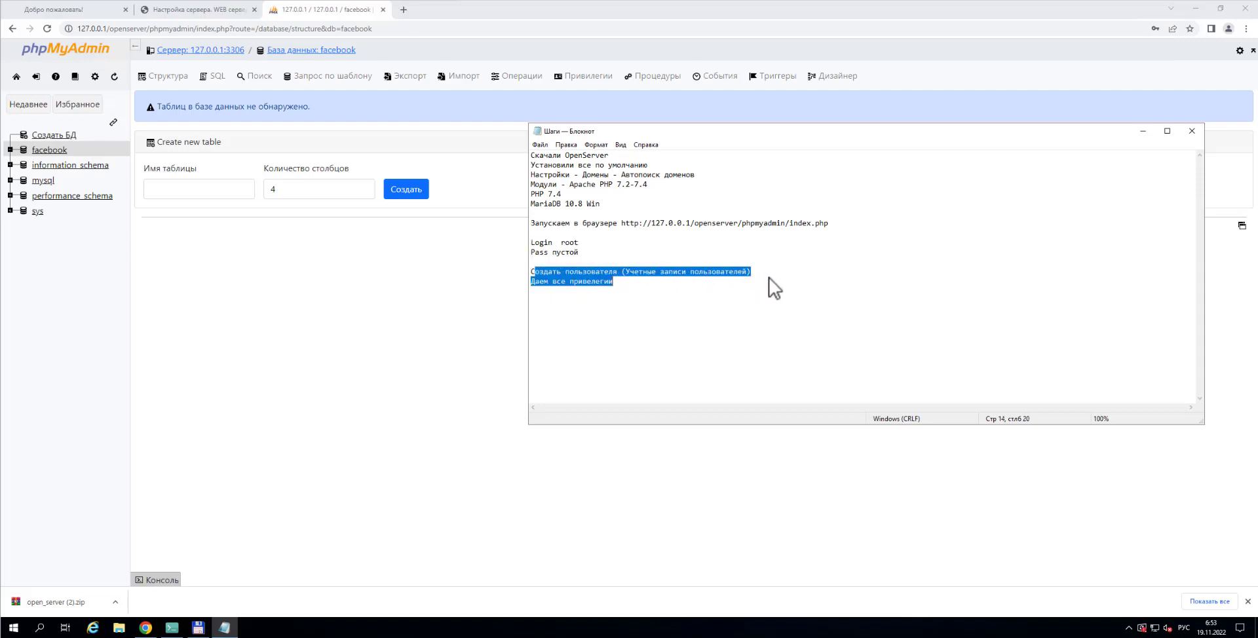
pyautogui.click(693, 291)
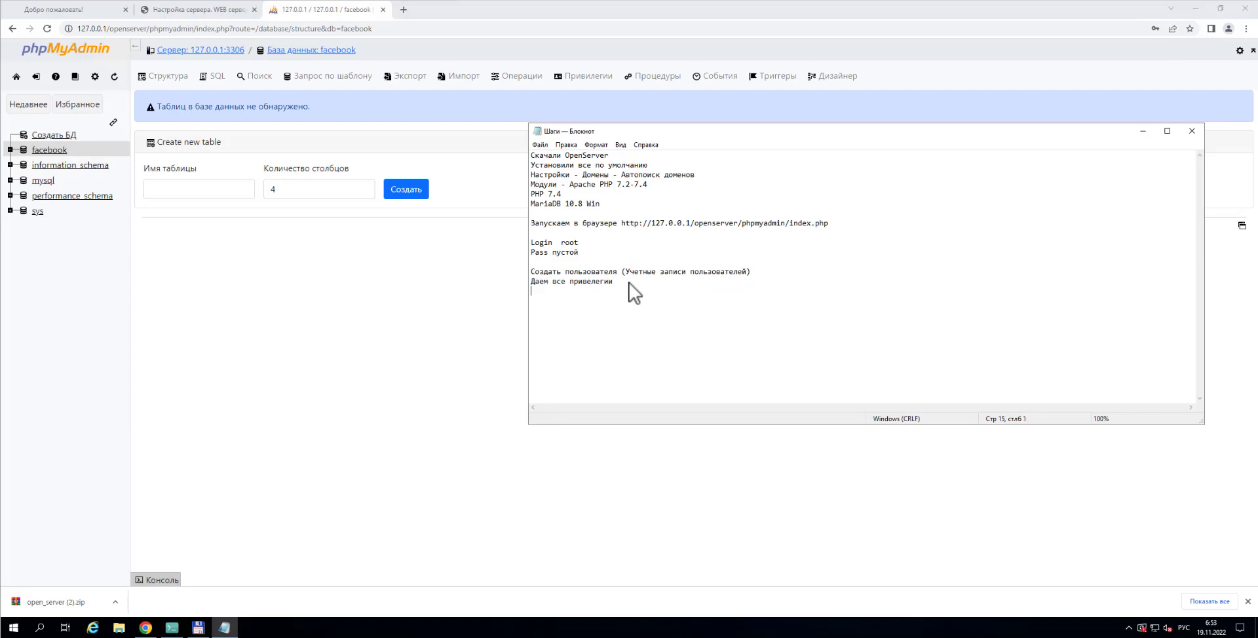
# Write 'Создаем базу данных' as line 15 of the Шаги notes, ending on a fresh line
pyautogui.write('Создаем базу данных')
pyautogui.moveTo(614, 293); pyautogui.dragTo(532, 289)
pyautogui.click(667, 301)
# Switch to Chrome showing phpMyAdmin's empty facebook database structure page
pyautogui.click(446, 297)
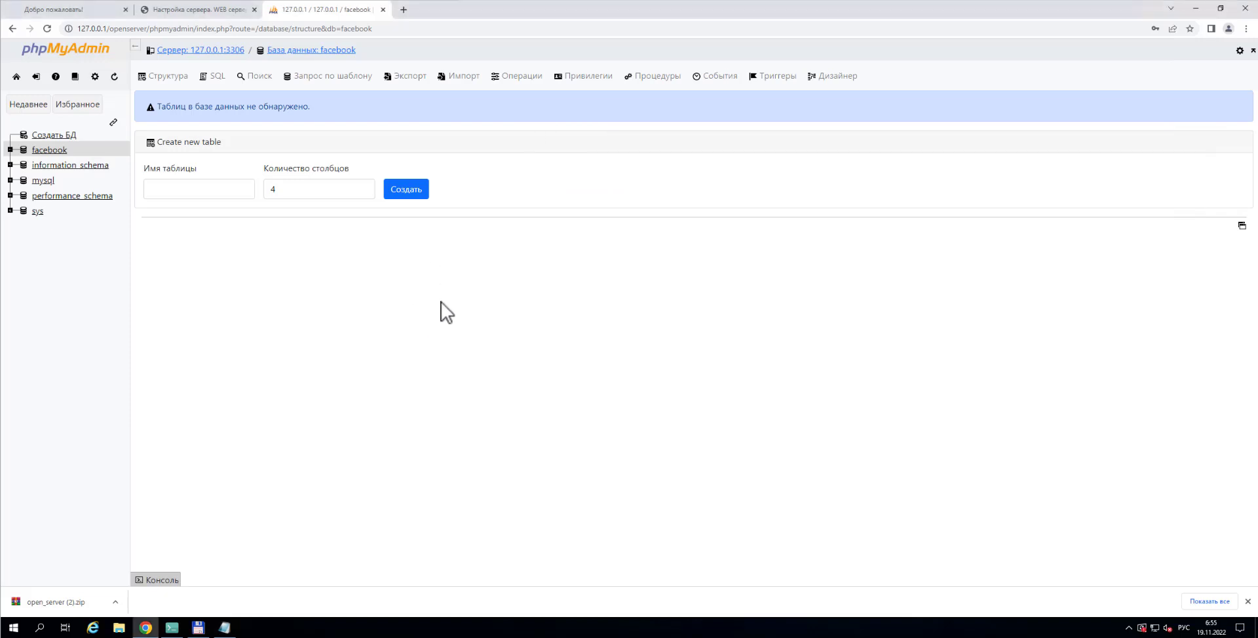